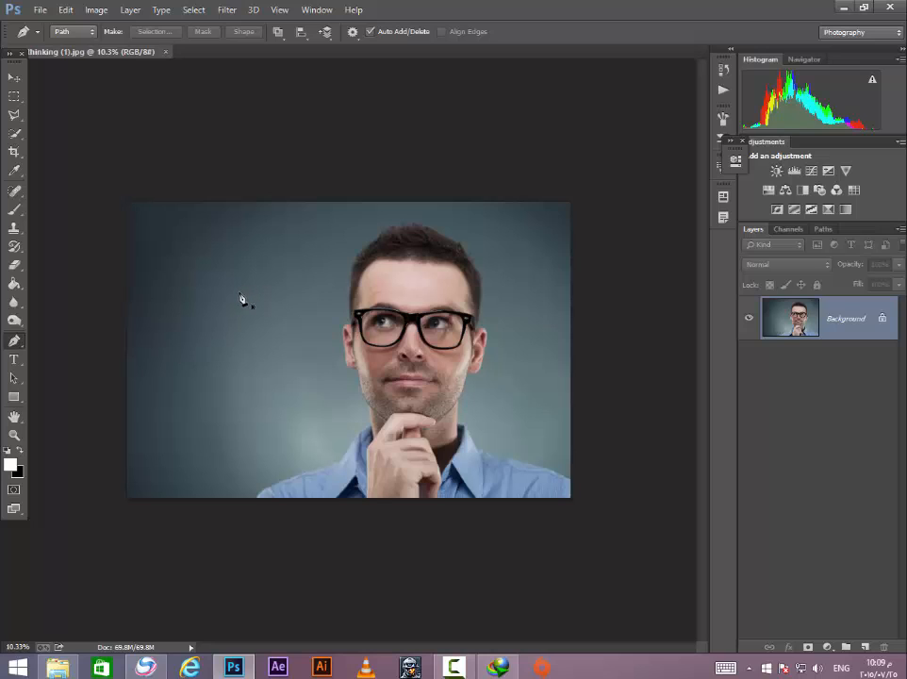
click(223, 333)
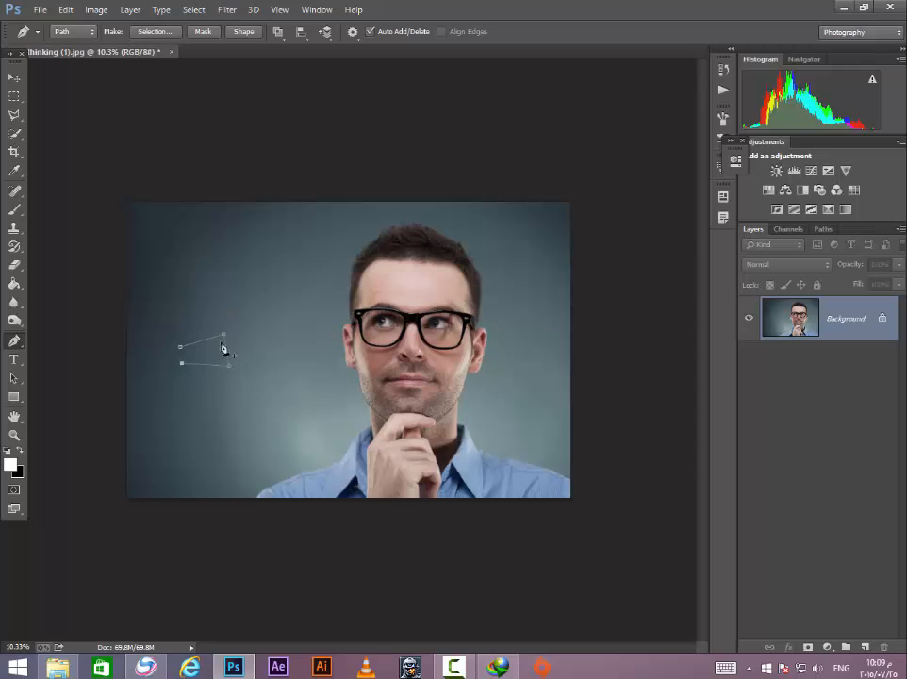
key(BackSpace)
key(BackSpace)
key(BackSpace)
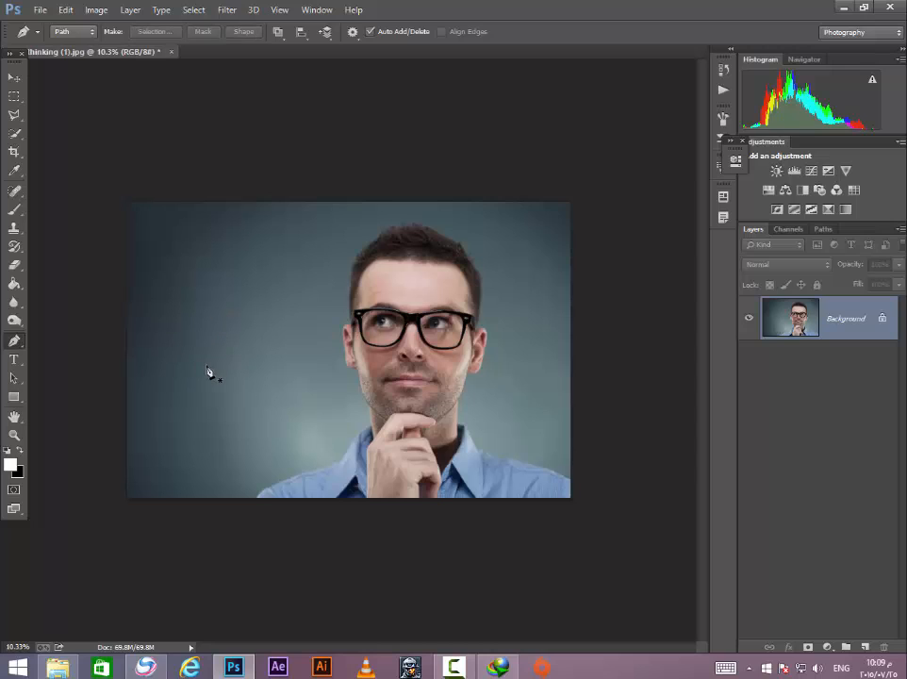
scroll(206, 370, down, 1)
scroll(226, 385, up, 5)
scroll(267, 412, down, 1)
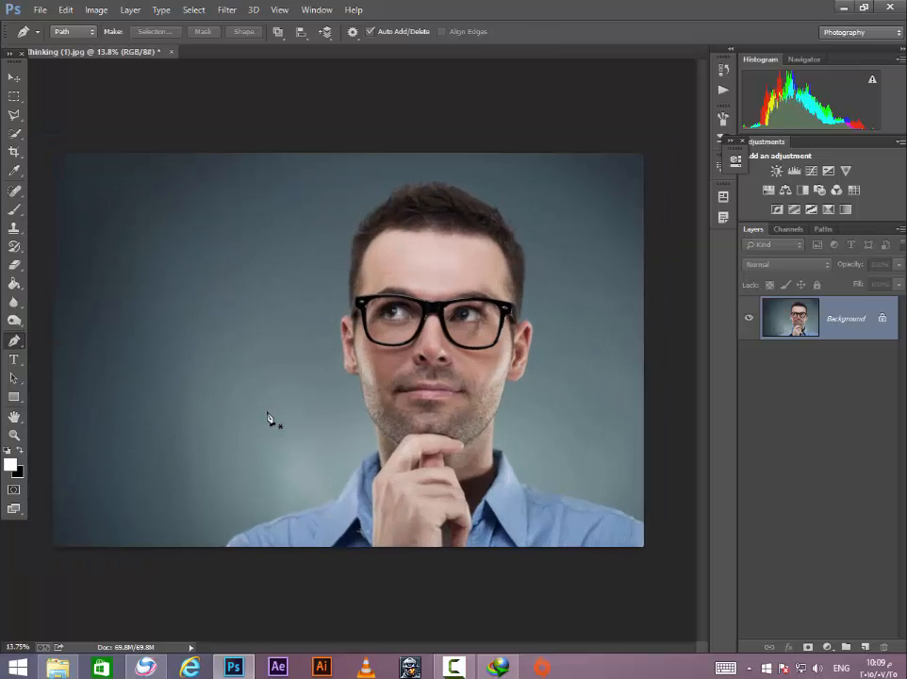
scroll(267, 420, down, 1)
scroll(471, 434, up, 1)
click(229, 440)
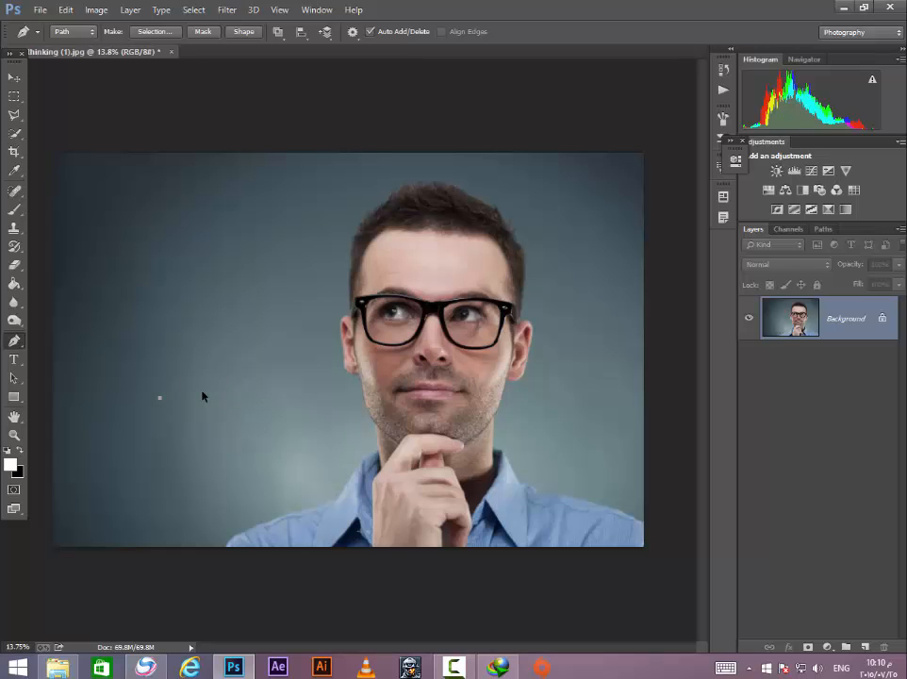
key(ctrl+alt+z)
scroll(205, 315, down, 1)
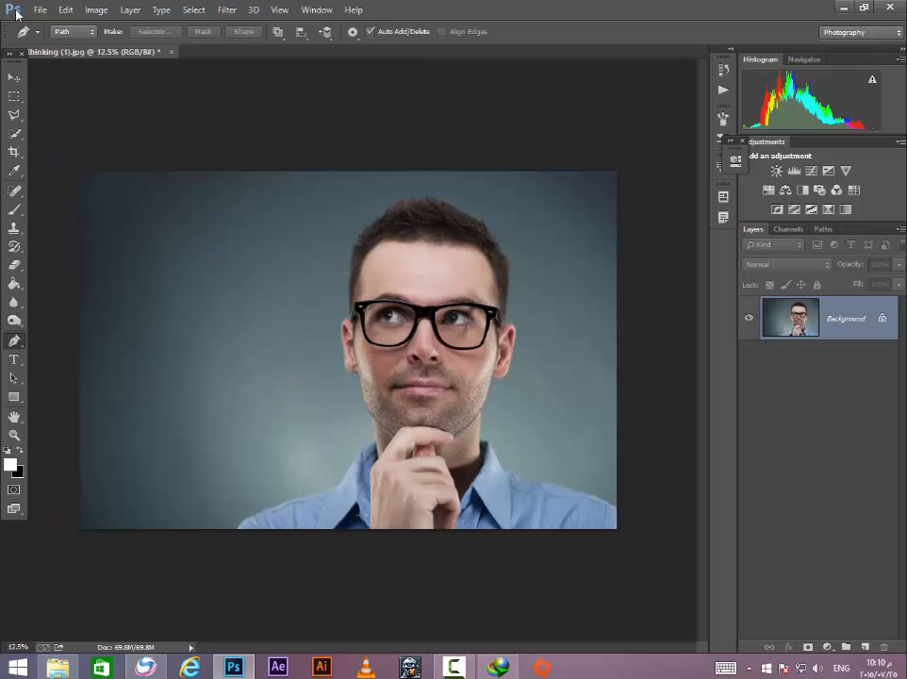
scroll(228, 235, up, 1)
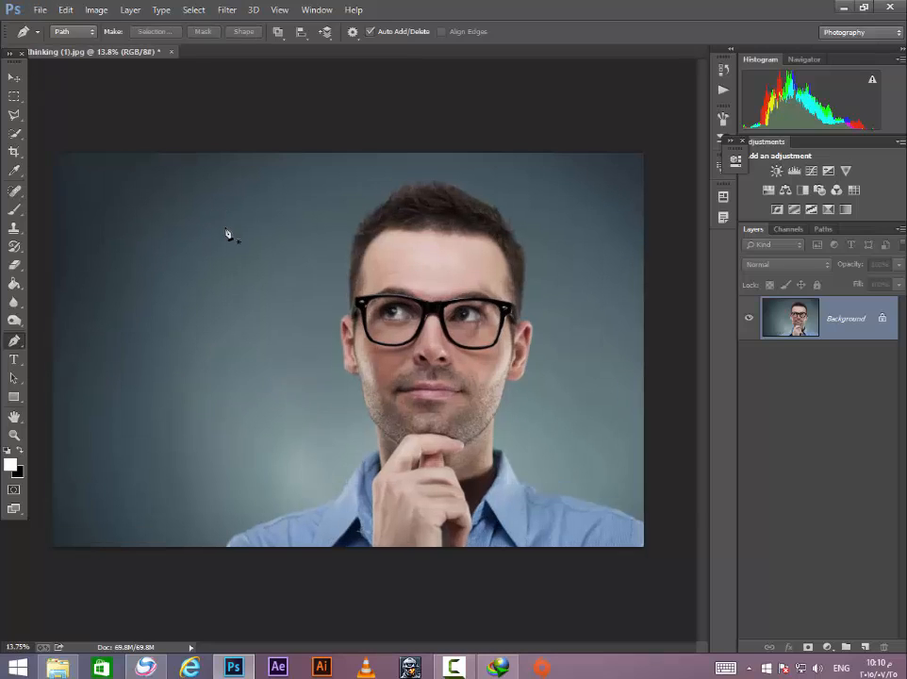
Add a new layer, hide the Background layer and fill the new layer with white.
click(864, 647)
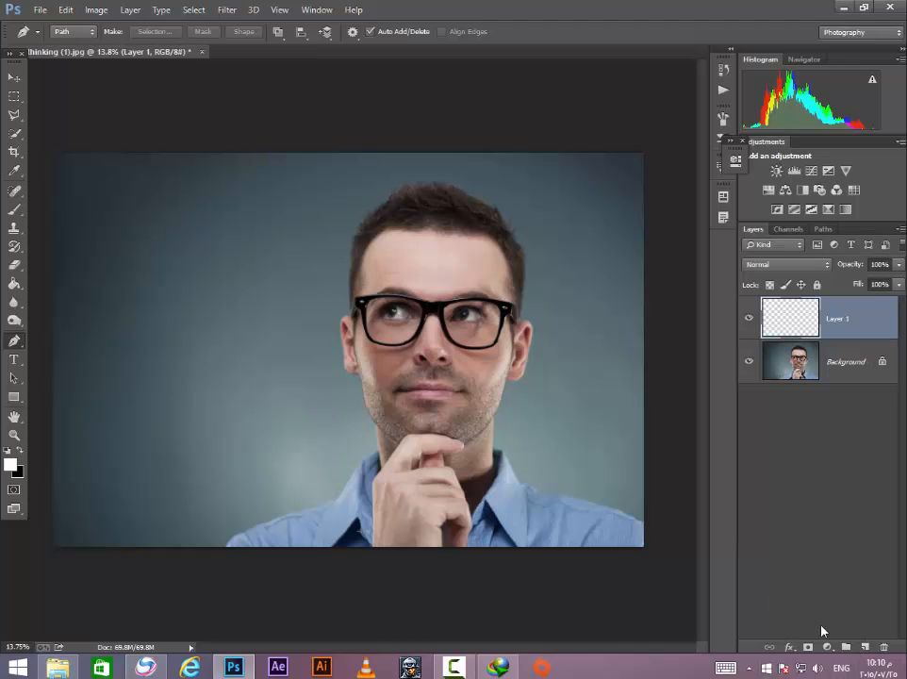
click(750, 361)
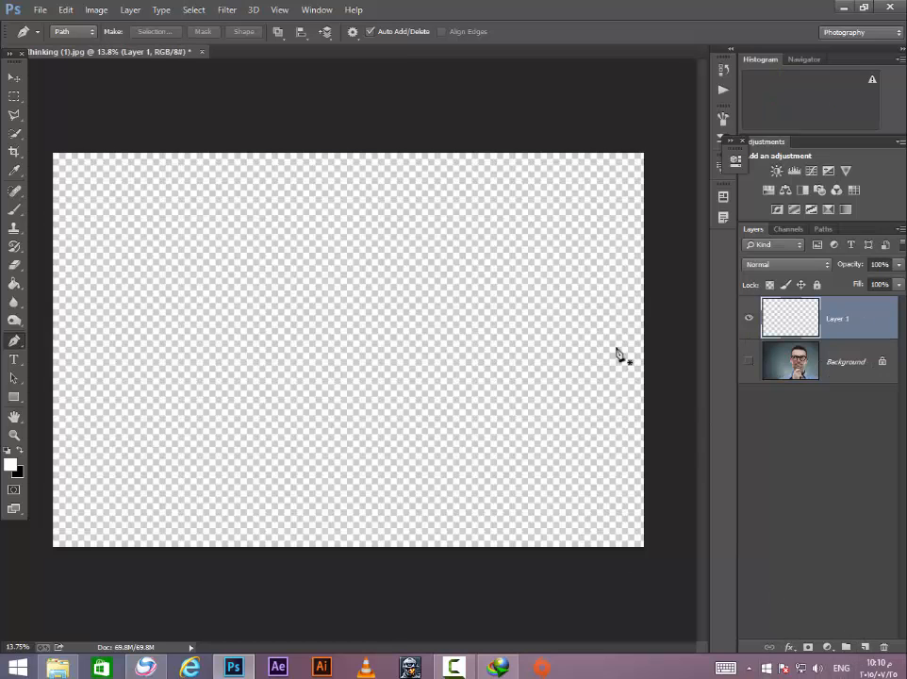
key(alt+BackSpace)
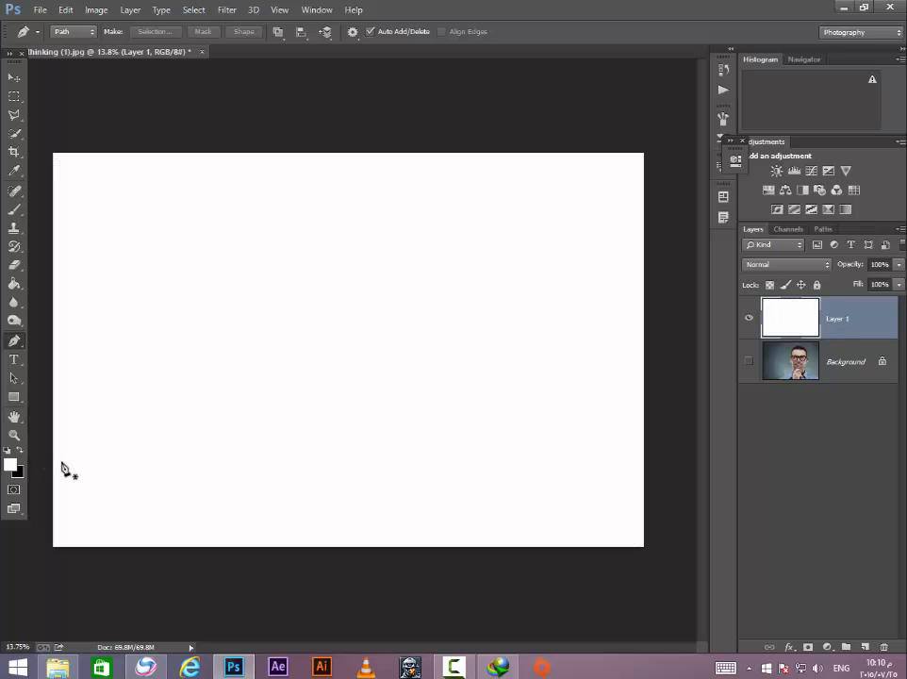
Draw a closed triangular path with the Pen tool in the left half of the white canvas.
click(173, 353)
click(232, 311)
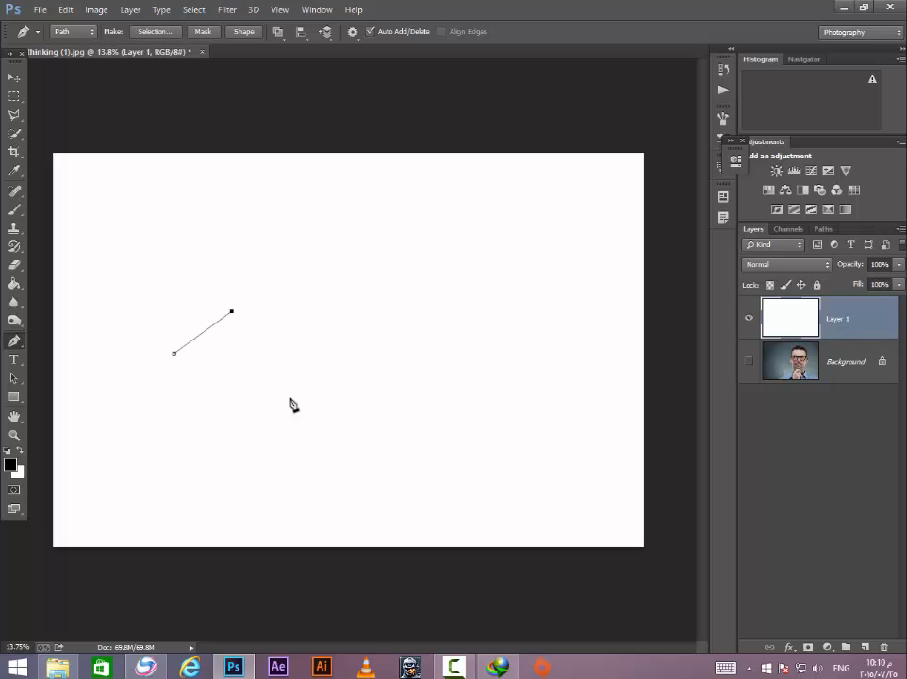
click(267, 415)
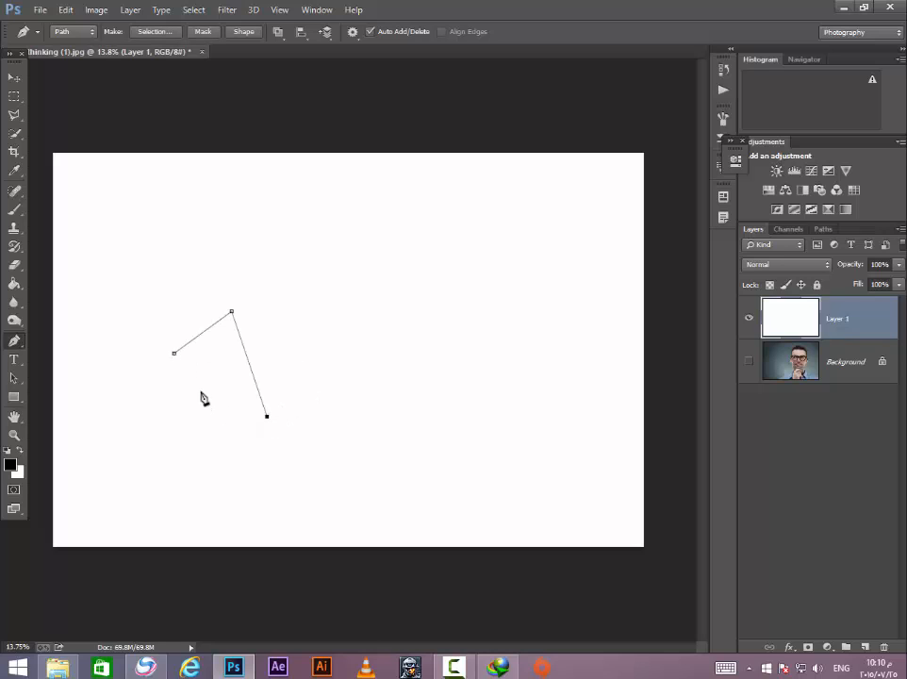
click(174, 355)
Fill the triangular path with black and dismiss its outline.
right_click(224, 355)
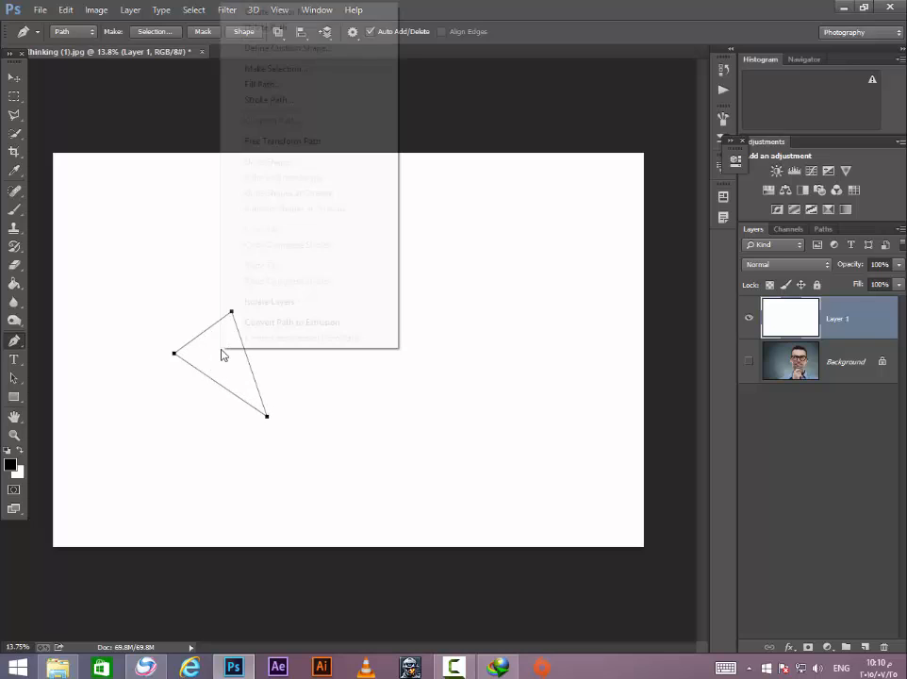
click(277, 86)
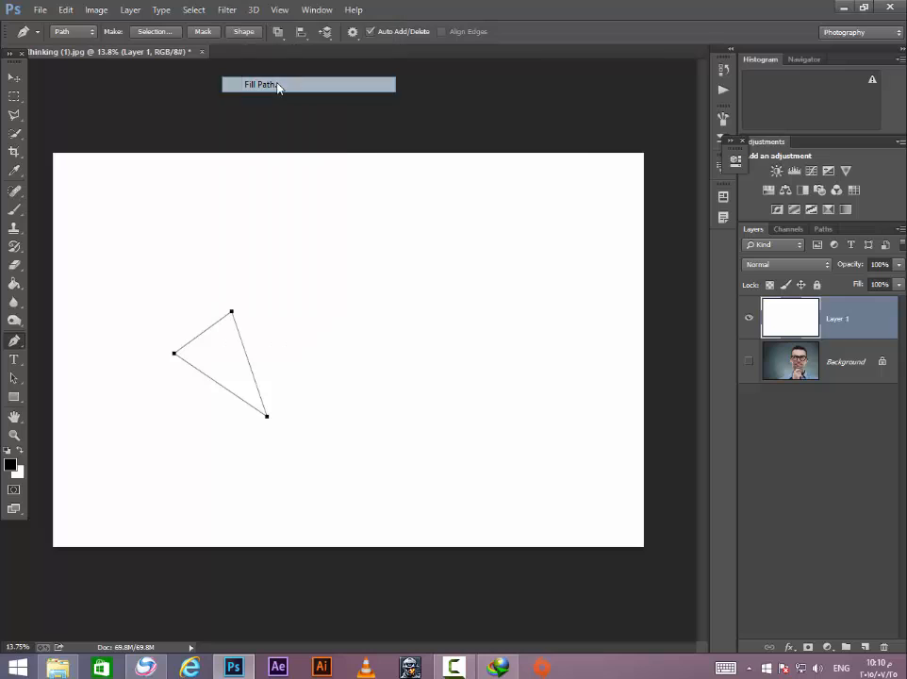
click(534, 190)
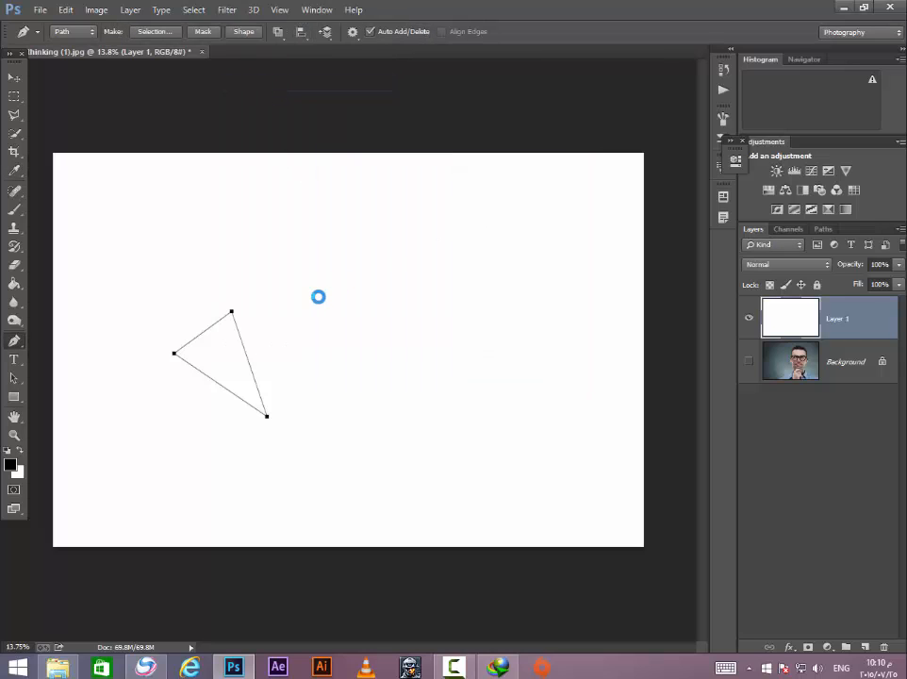
key(Escape)
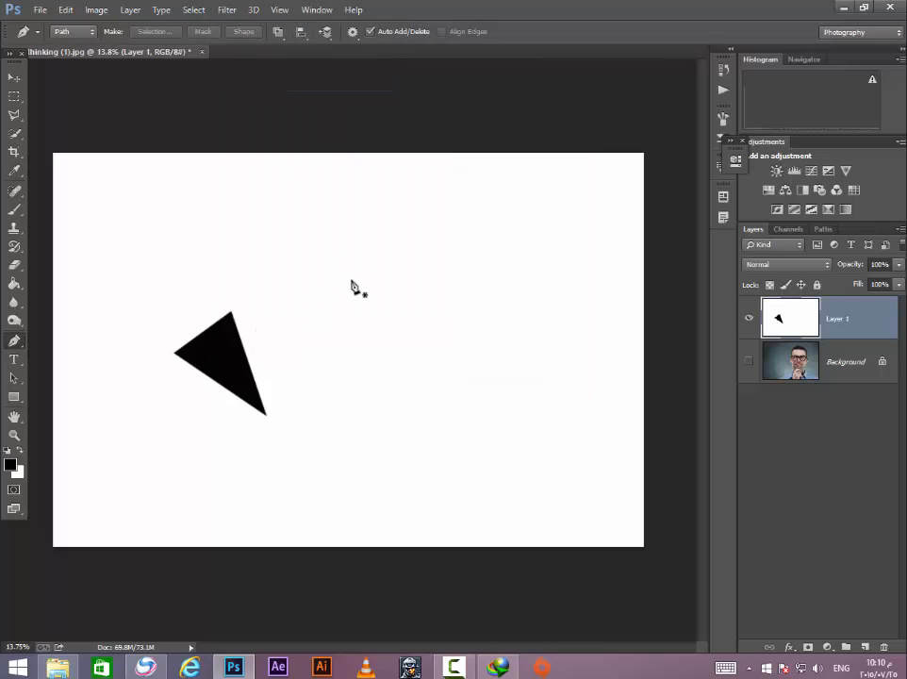
click(426, 234)
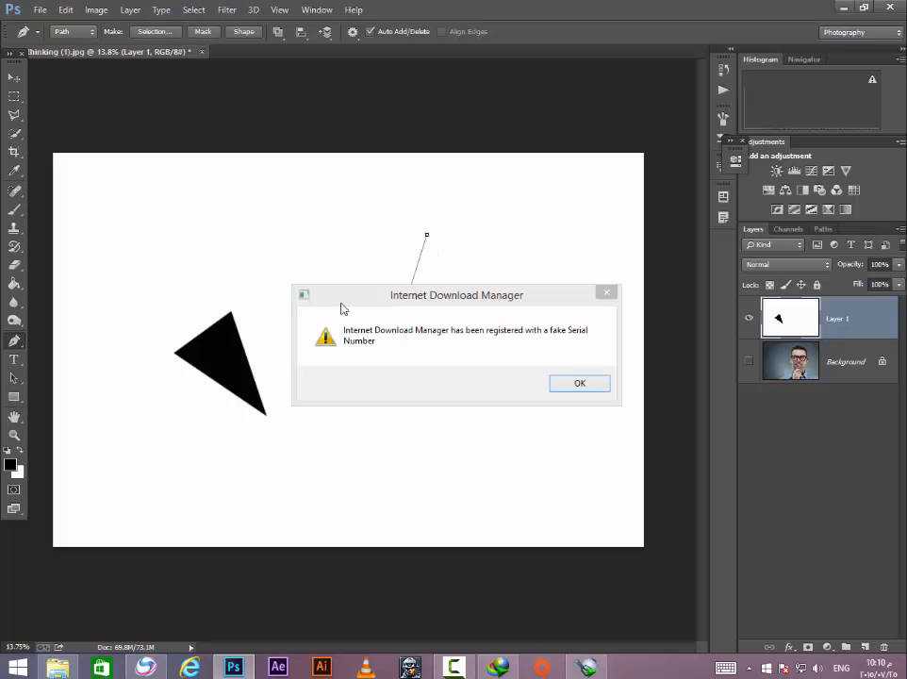
click(606, 391)
click(405, 299)
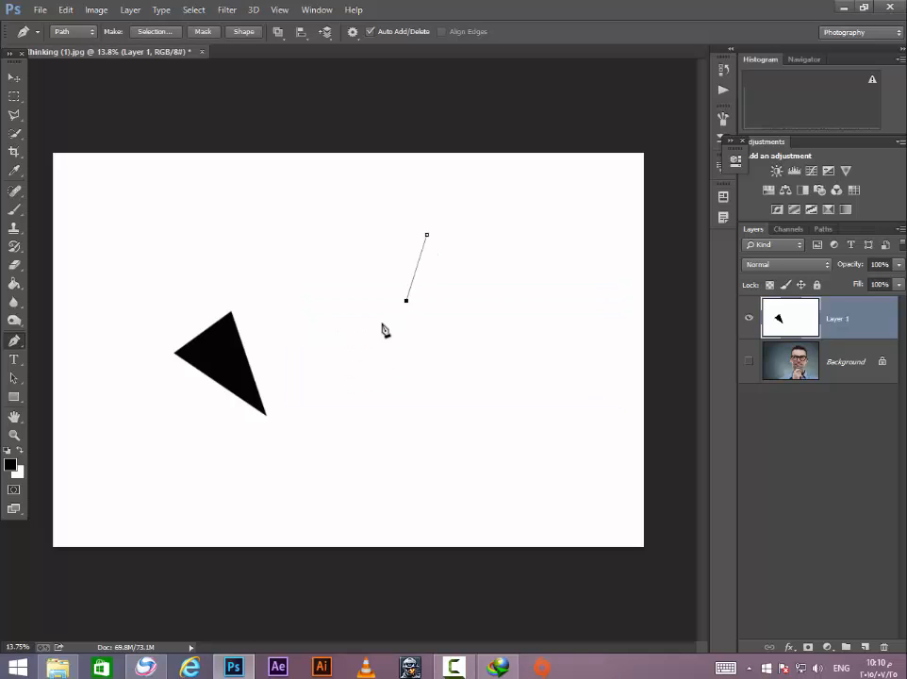
click(334, 302)
click(414, 378)
click(397, 423)
click(499, 368)
key(Escape)
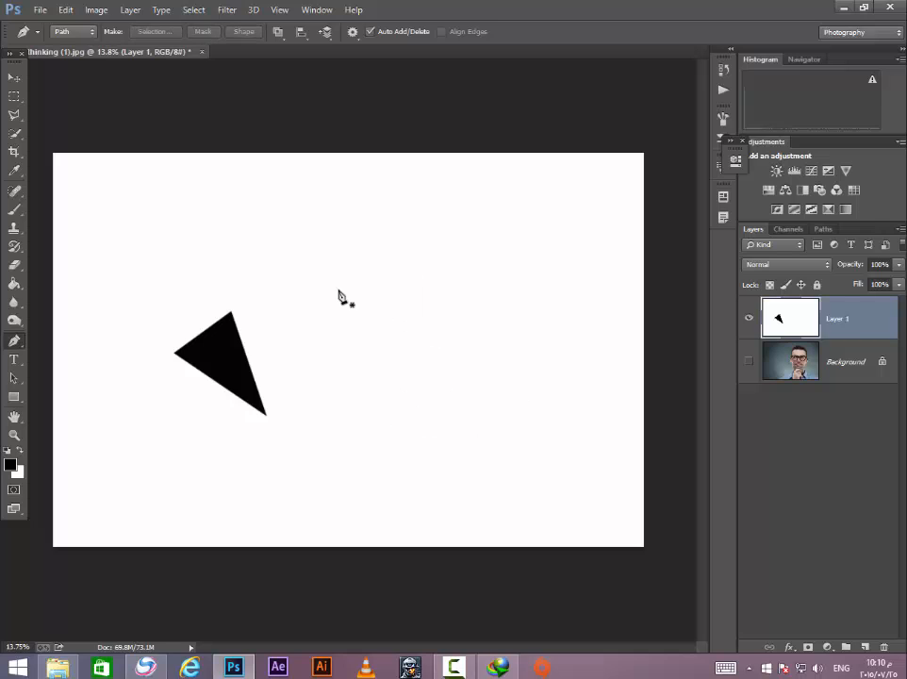
Draw a closed four-sided path with the Pen tool beside the black triangle, near the canvas centre.
scroll(324, 270, down, 1)
scroll(300, 279, up, 2)
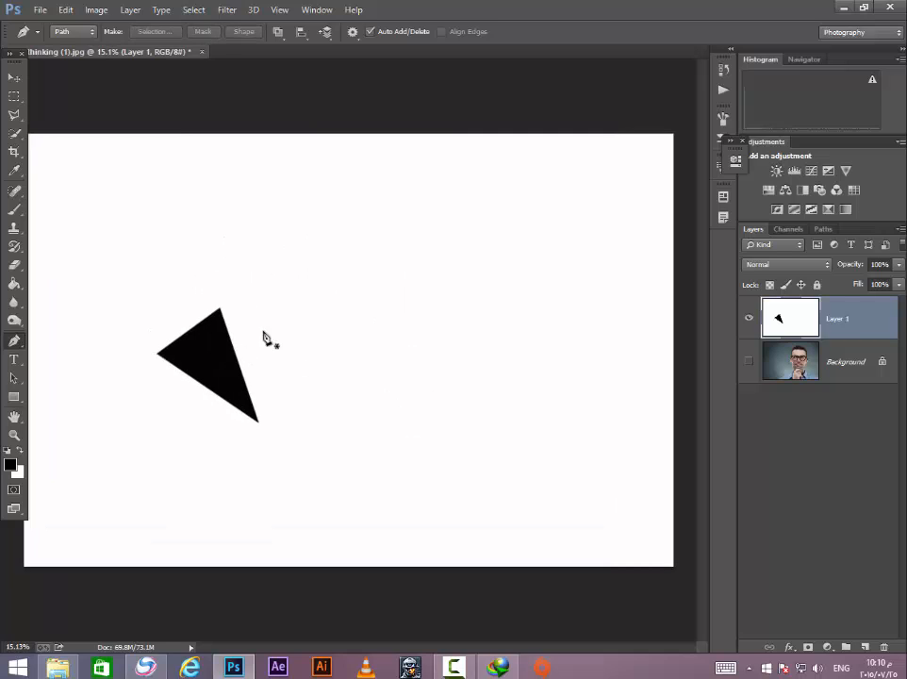
click(301, 319)
click(290, 405)
click(461, 415)
click(371, 265)
click(302, 320)
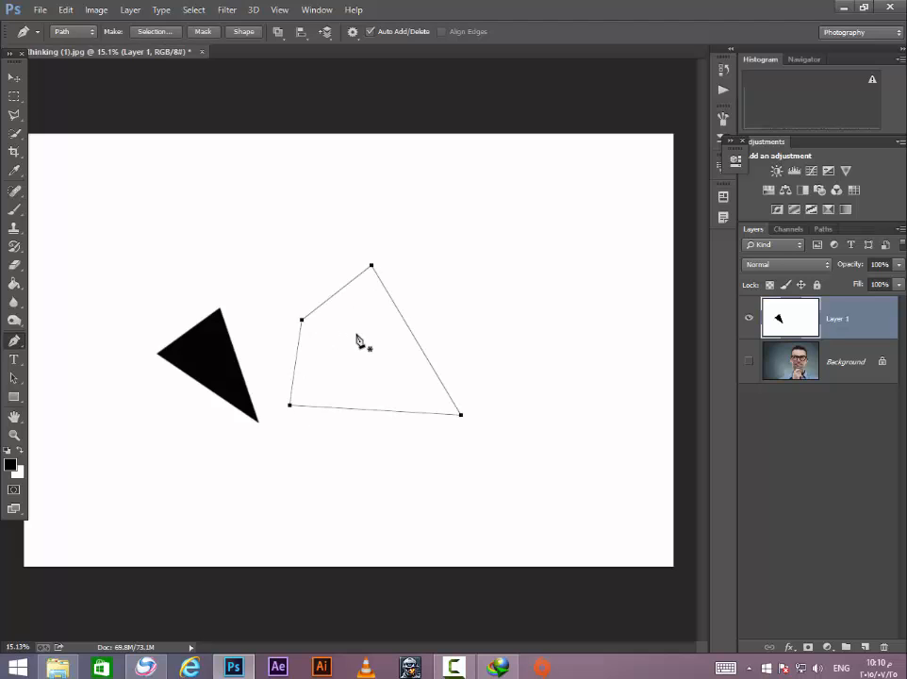
Fill the four-sided path with black and dismiss its outline.
right_click(358, 341)
click(420, 390)
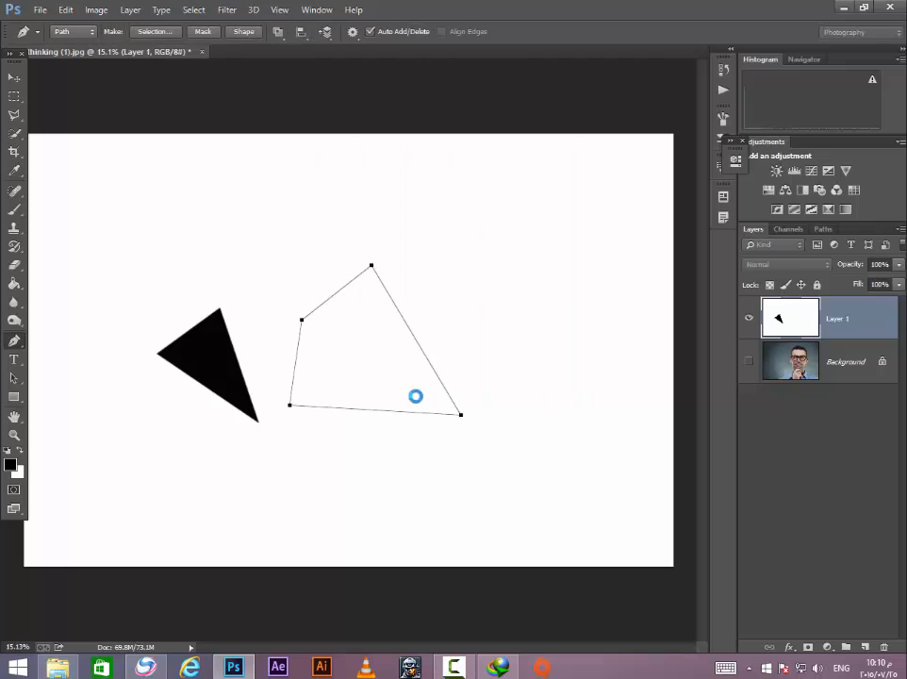
key(Return)
key(ctrl+minus)
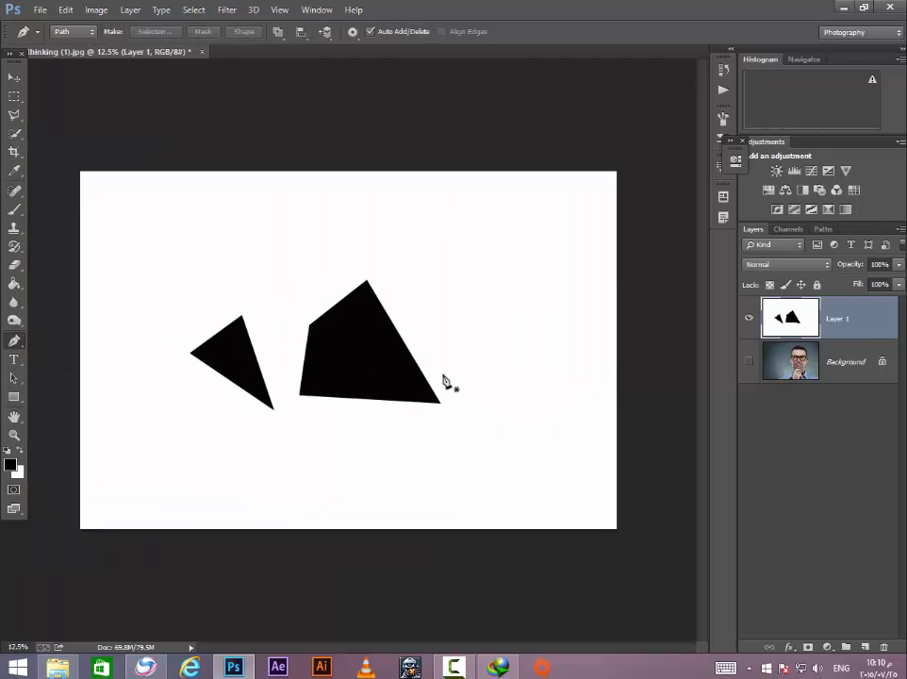
Undo the black fills and the Pen tool paths until the white layer is blank.
key(ctrl+alt+z)
key(ctrl+alt+z)
key(ctrl+alt+z)
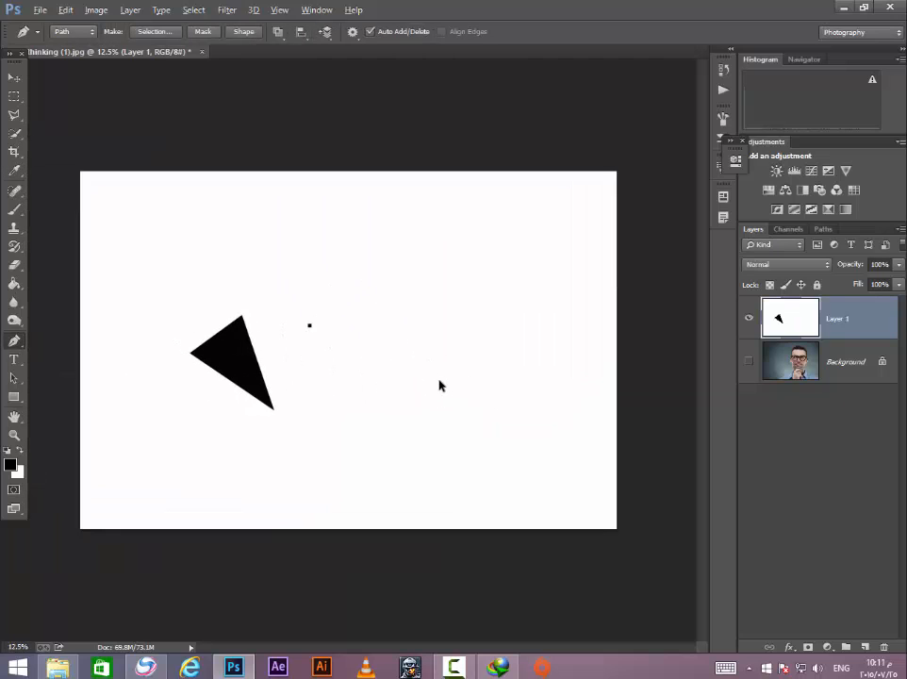
key(ctrl+alt+z)
key(ctrl+alt+z)
key(ctrl+alt+z)
key(ctrl+alt+z)
key(ctrl+alt+z)
key(ctrl+alt+z)
key(ctrl+alt+z)
key(ctrl+alt+z)
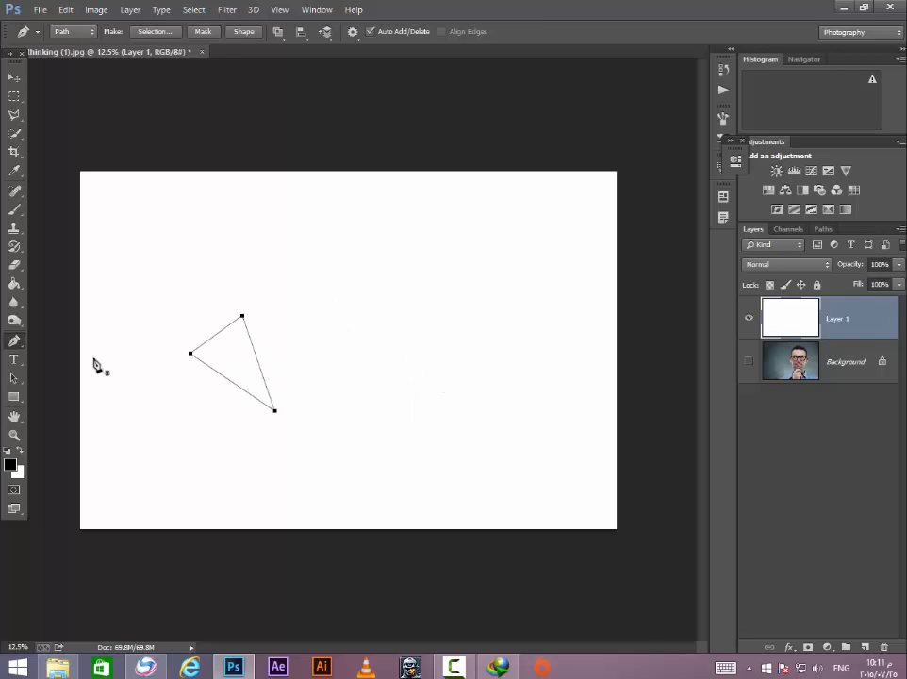
key(ctrl+alt+z)
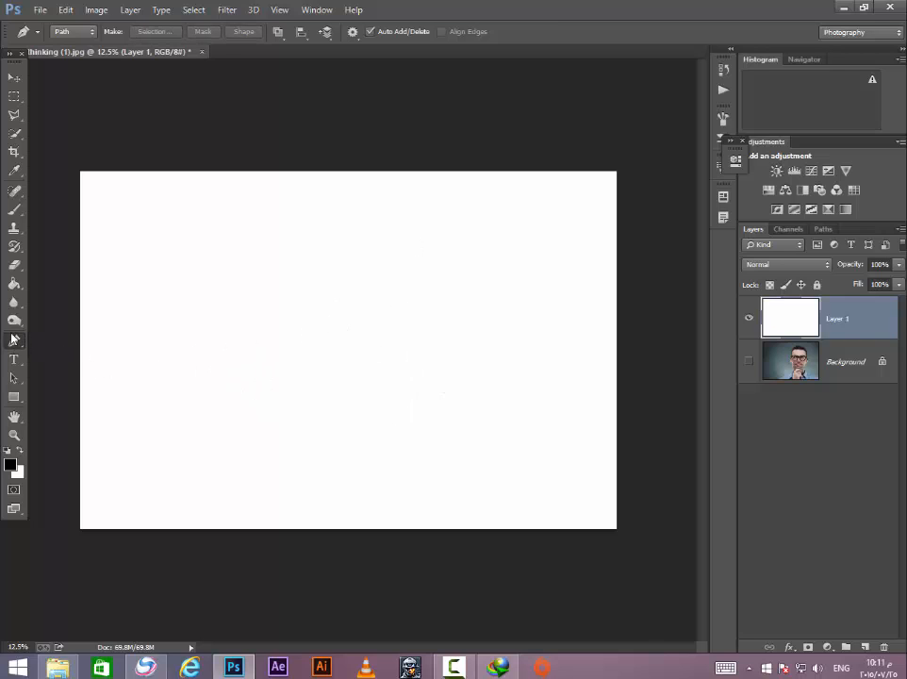
View the list of available shape tools and return to the Pen tool.
click(17, 396)
right_click(28, 402)
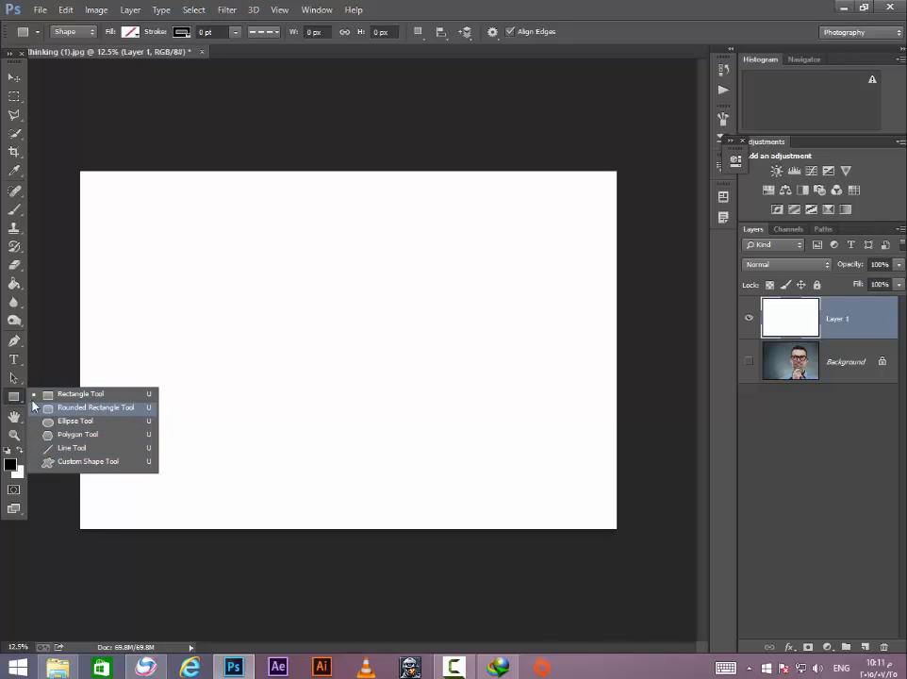
click(15, 340)
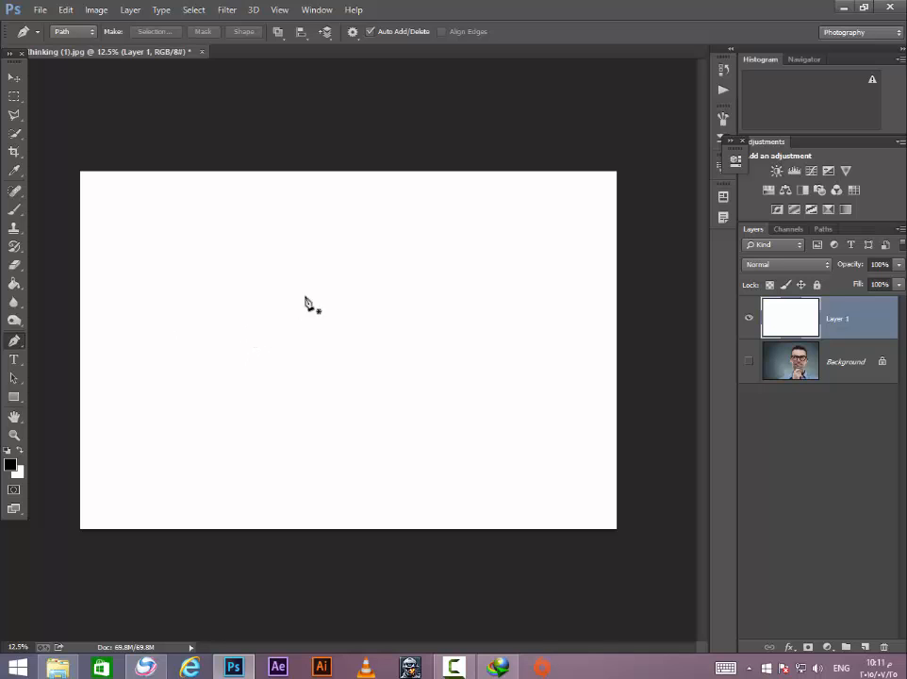
Hide the white Layer 1 and show the Background photo layer.
scroll(394, 312, up, 2)
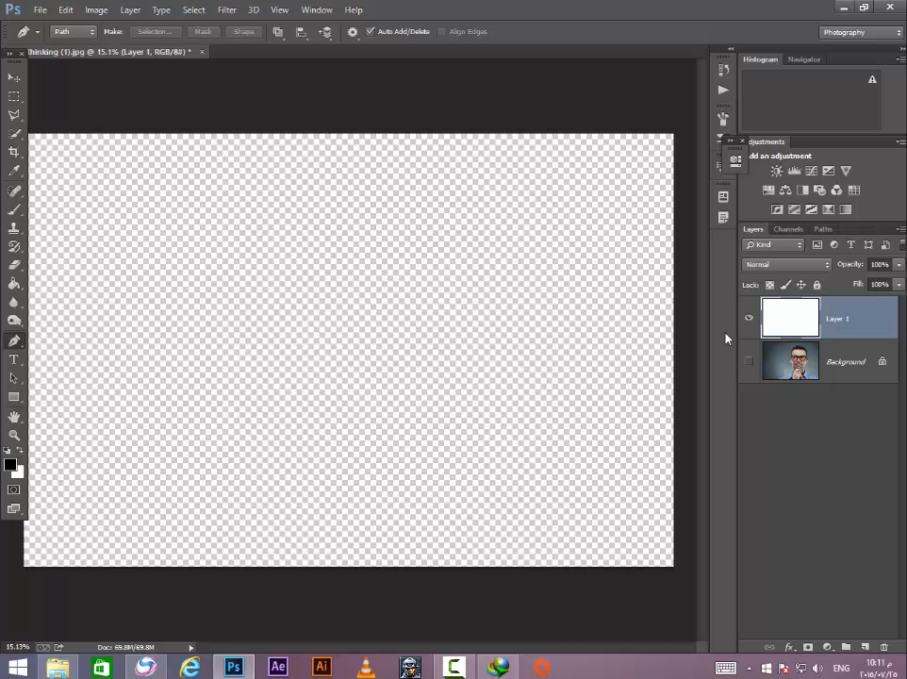
scroll(622, 341, down, 1)
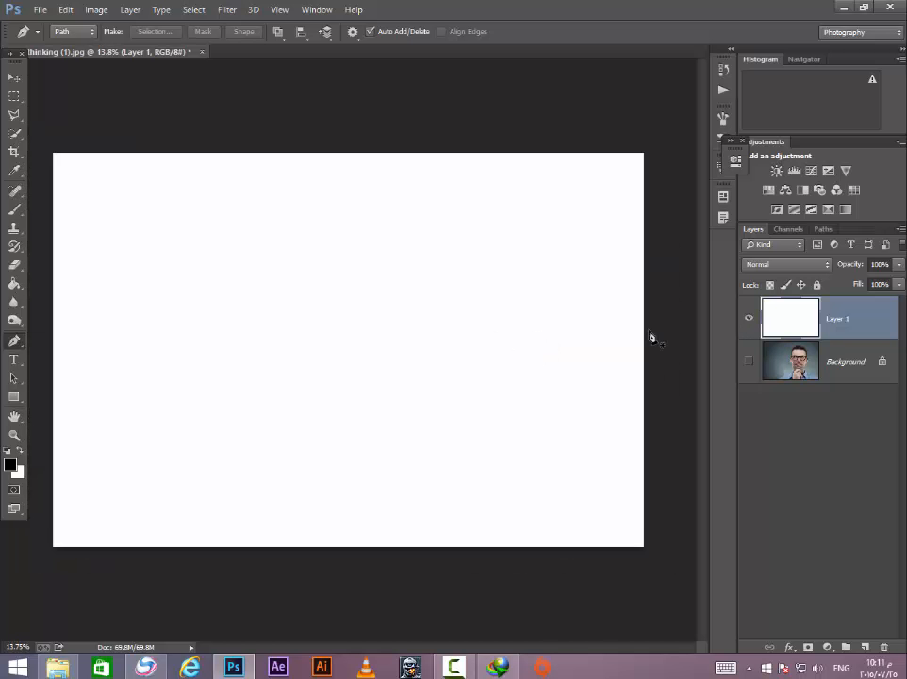
click(750, 319)
click(749, 362)
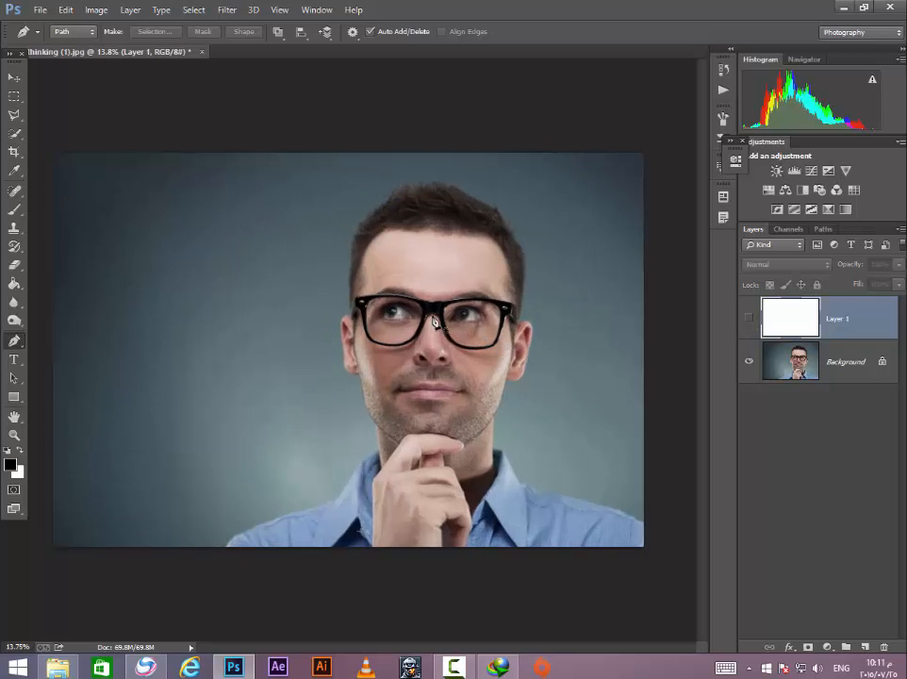
scroll(434, 321, up, 4)
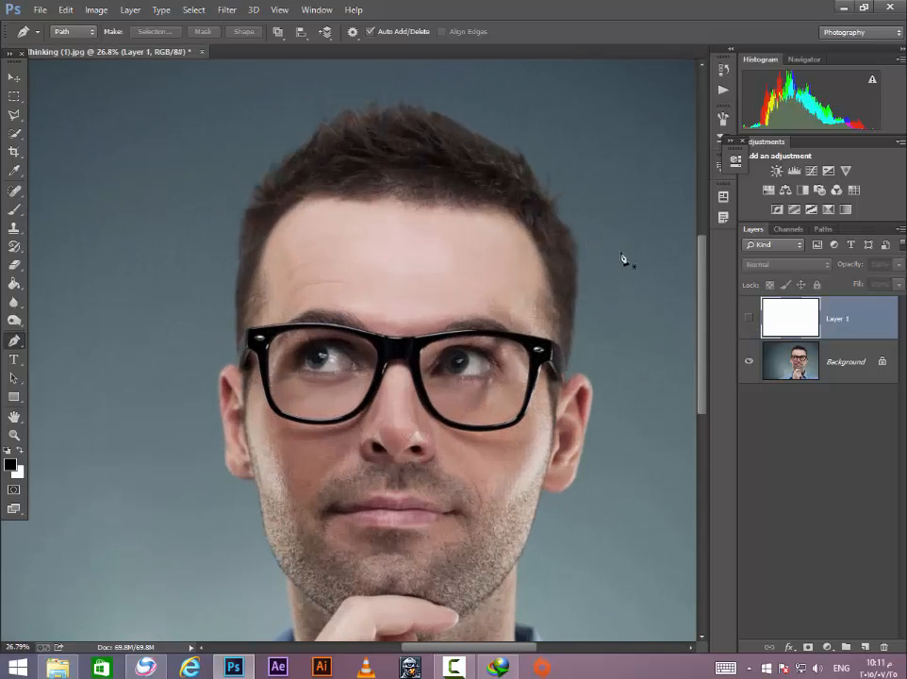
scroll(173, 379, down, 3)
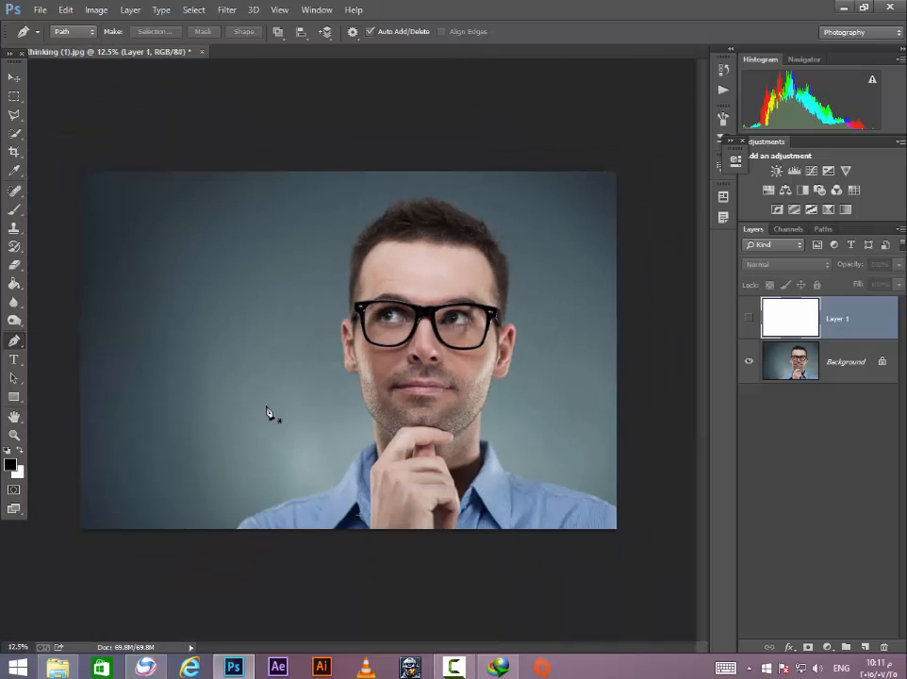
scroll(276, 426, down, 1)
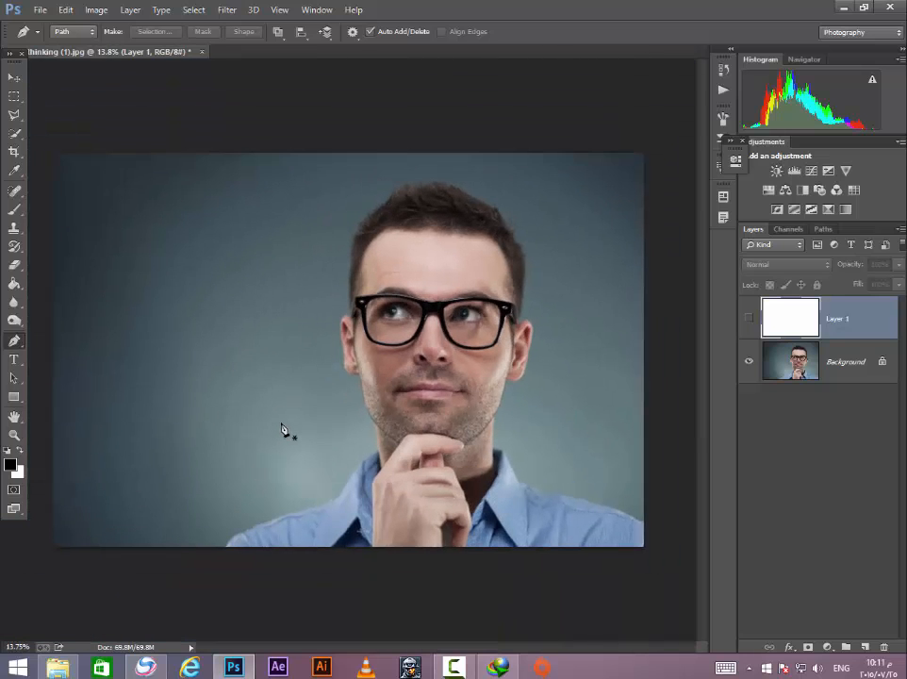
scroll(290, 431, down, 1)
scroll(471, 360, up, 2)
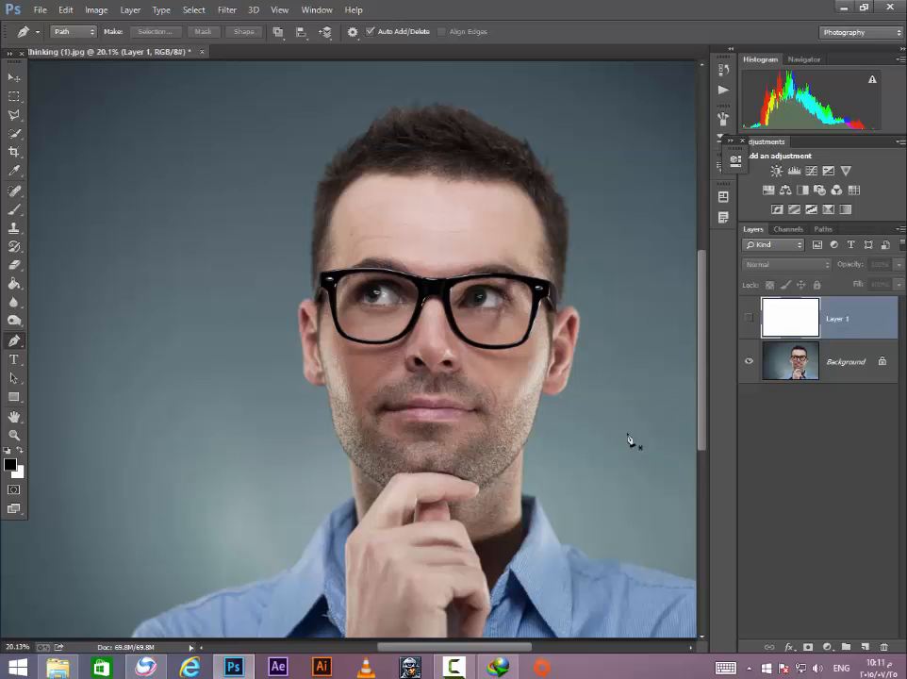
scroll(231, 310, down, 2)
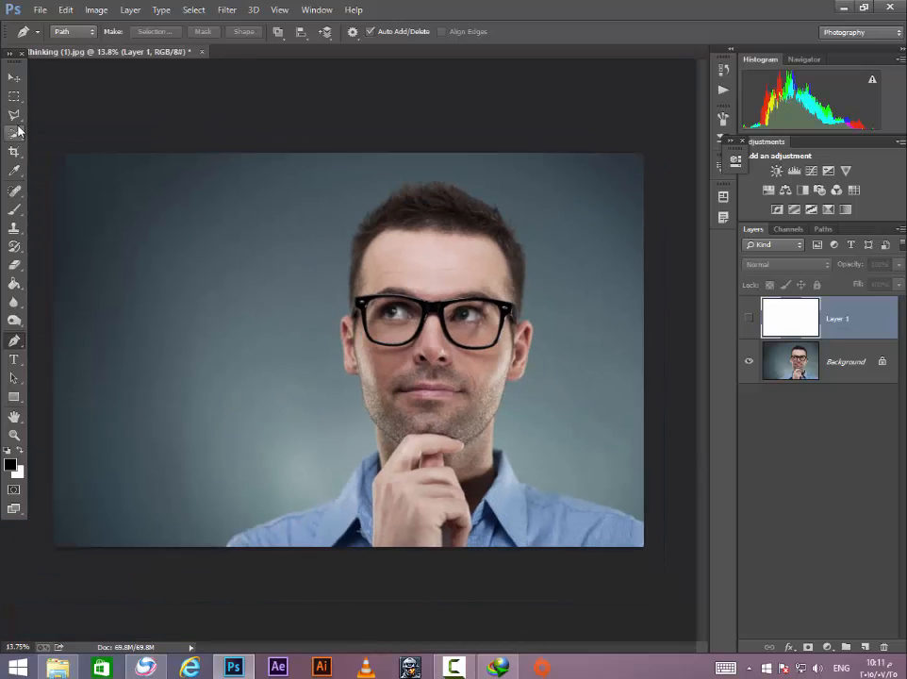
Make the Background photo layer active and choose the Quick Selection tool.
click(832, 370)
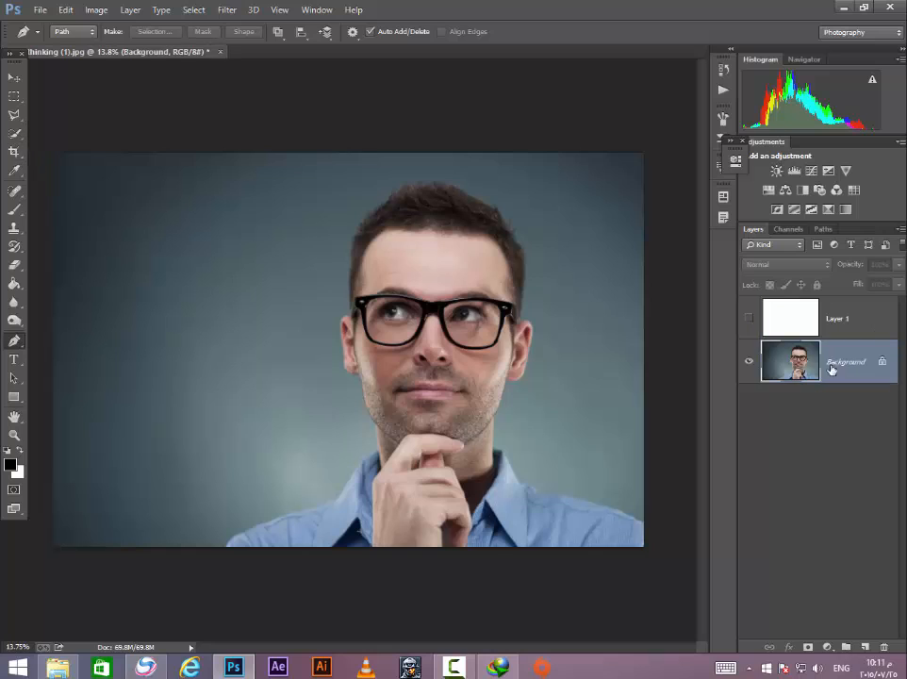
click(16, 135)
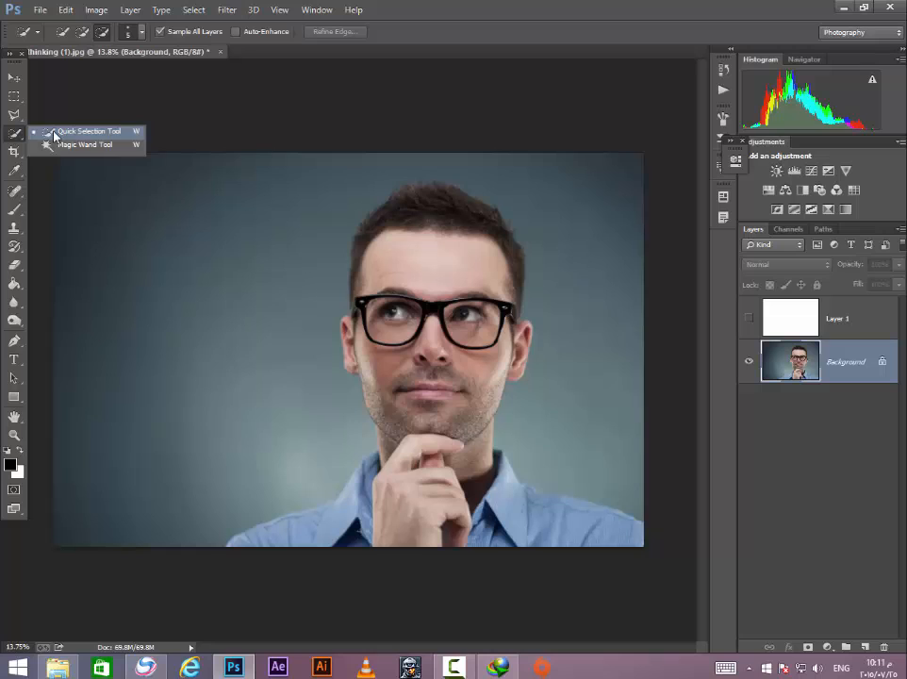
click(54, 135)
Try a Magnetic Lasso selection from the shoulder along the collar, chin and cheek, and discard it.
click(13, 114)
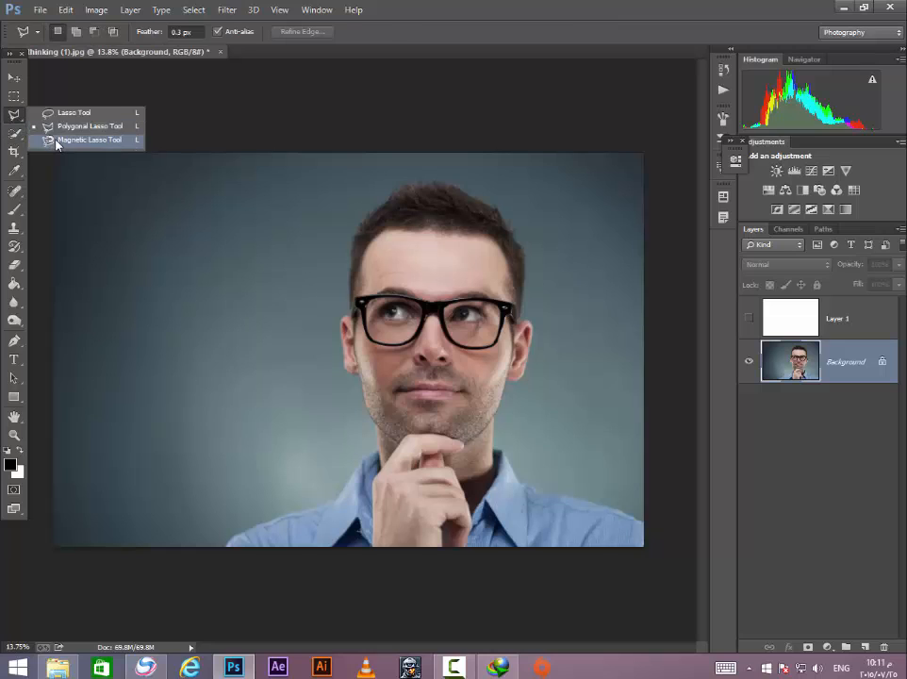
click(55, 137)
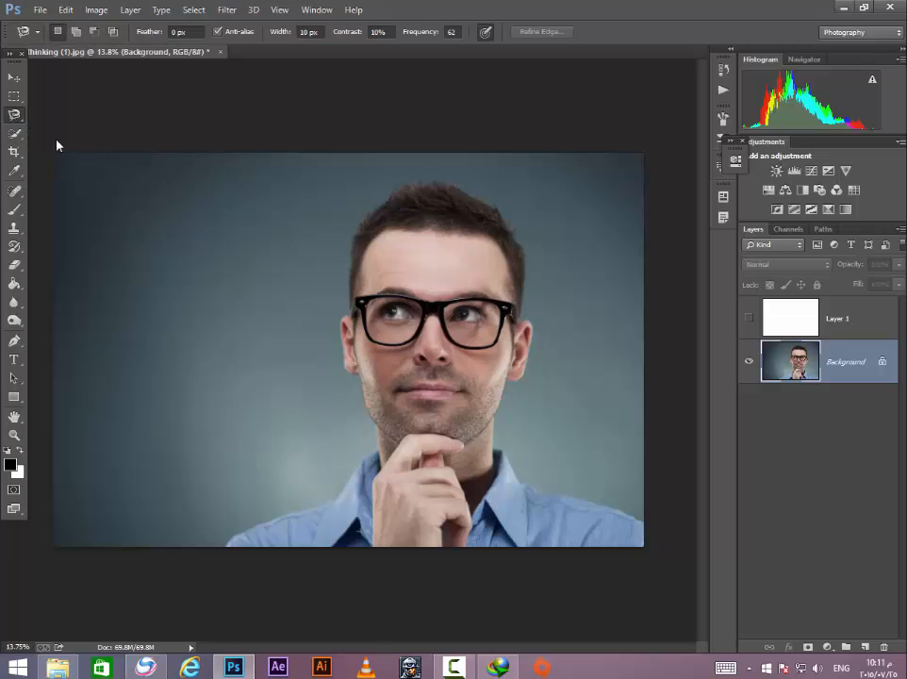
click(645, 522)
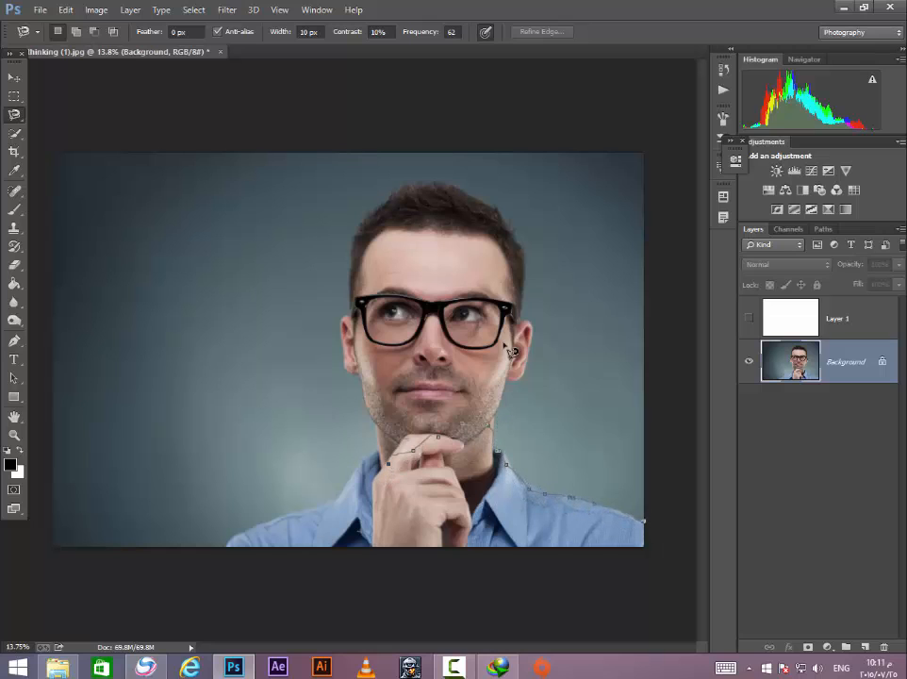
double_click(516, 382)
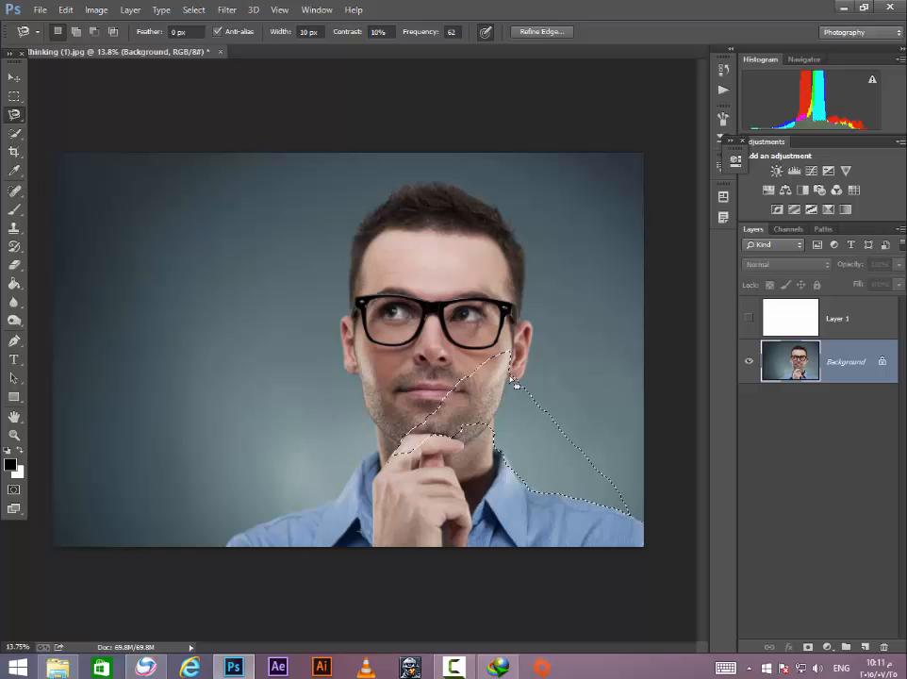
key(ctrl+d)
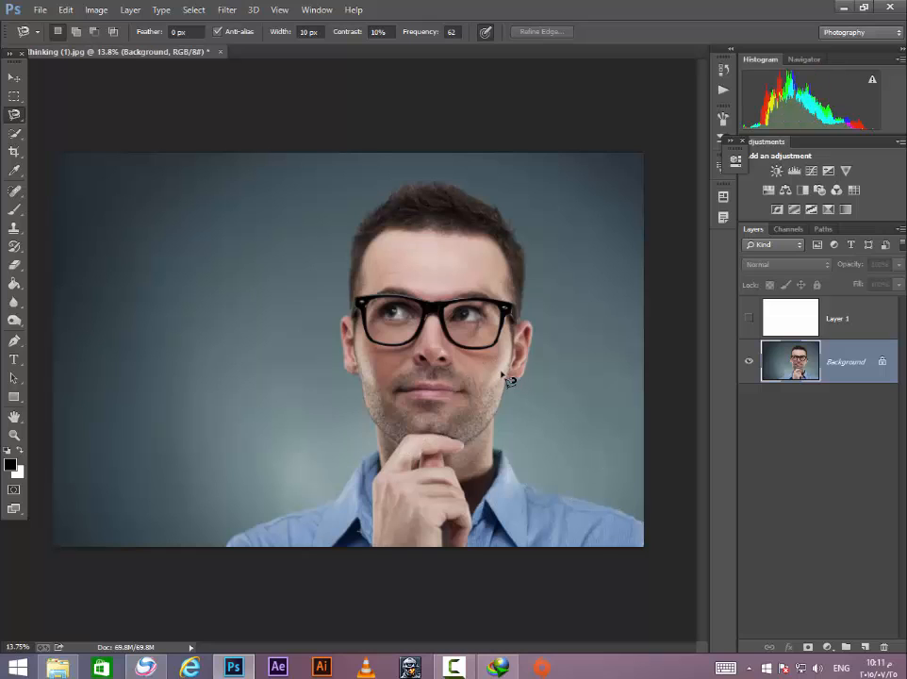
Select the man's hair, forehead and face down to the chin with the Quick Selection tool.
click(20, 135)
right_click(14, 134)
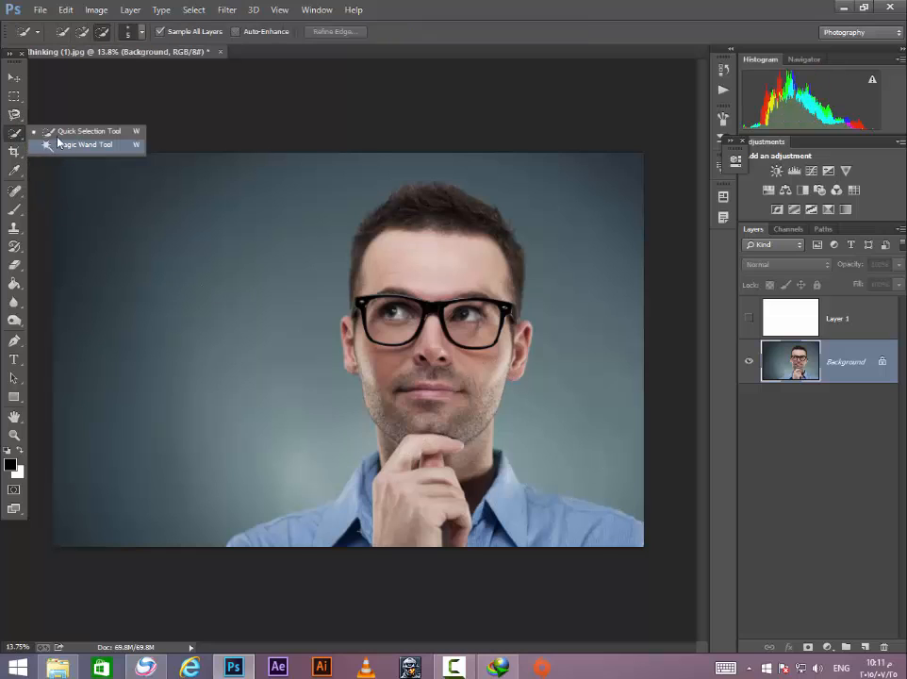
click(59, 129)
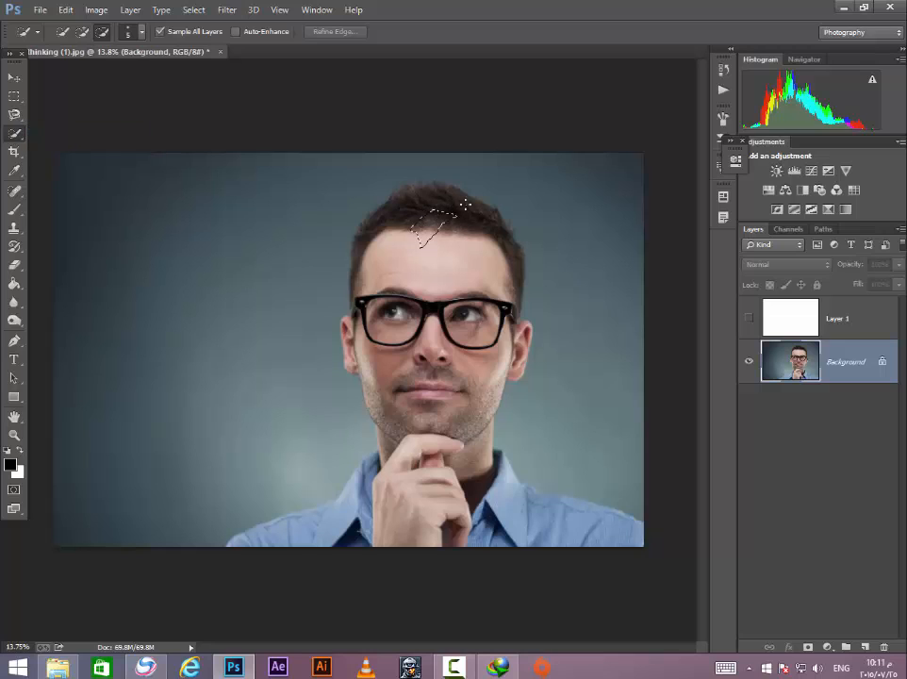
mouse_move(460, 195)
mouse_down()
mouse_move(433, 186)
mouse_move(403, 193)
mouse_up()
drag(376, 228, 365, 240)
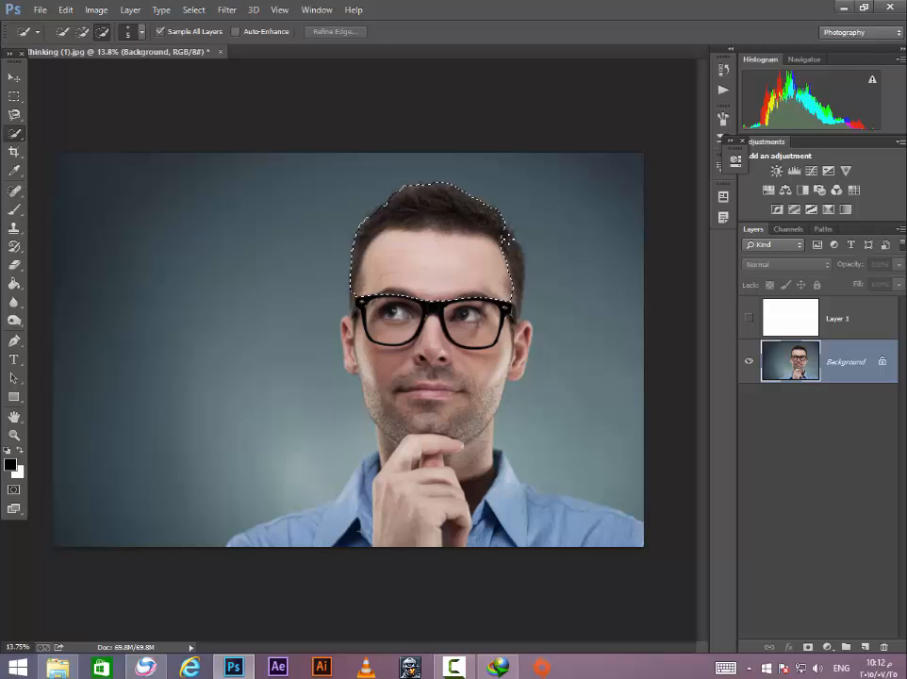
click(489, 404)
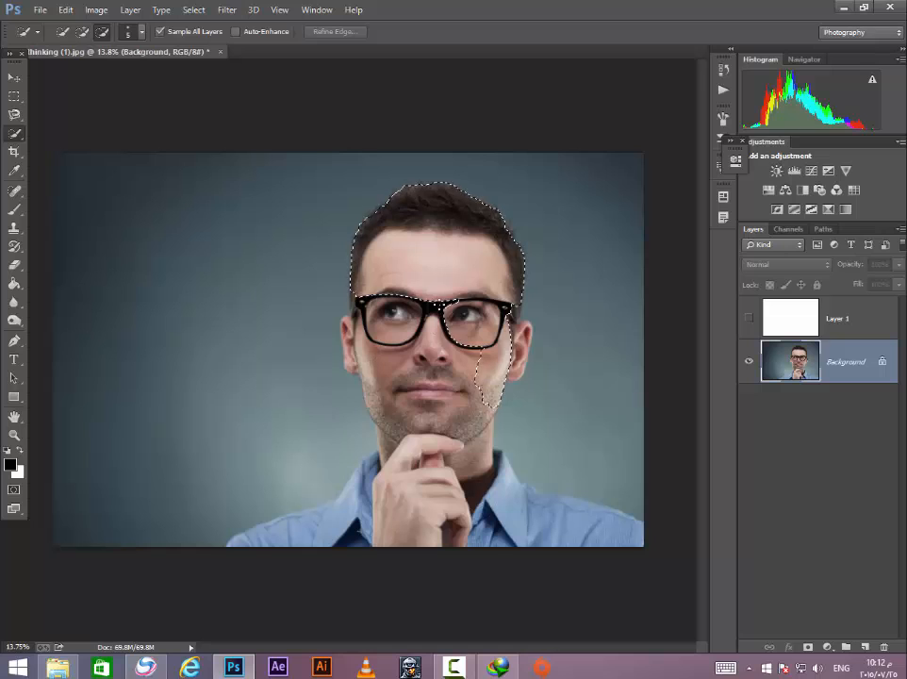
drag(464, 363, 385, 350)
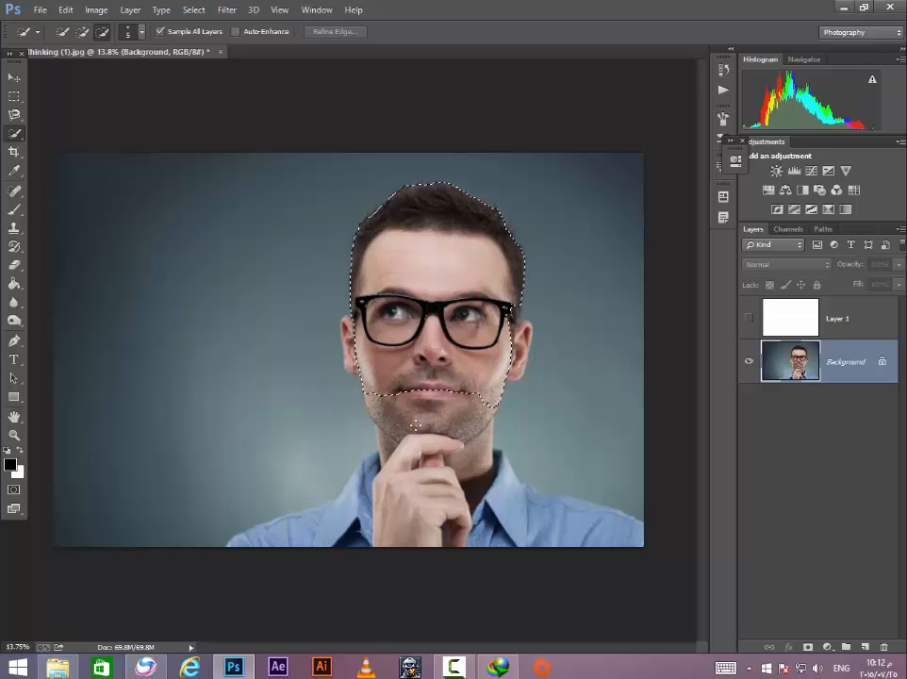
key(ctrl+z)
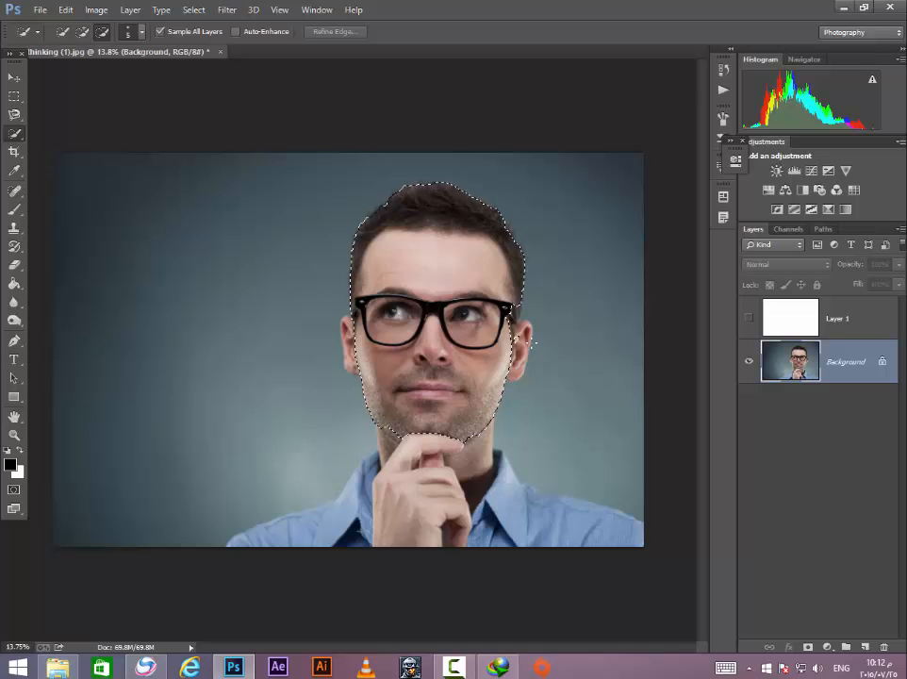
Correct the selection along the jaw edge and include the ear on the left side of the photo.
scroll(534, 346, up, 2)
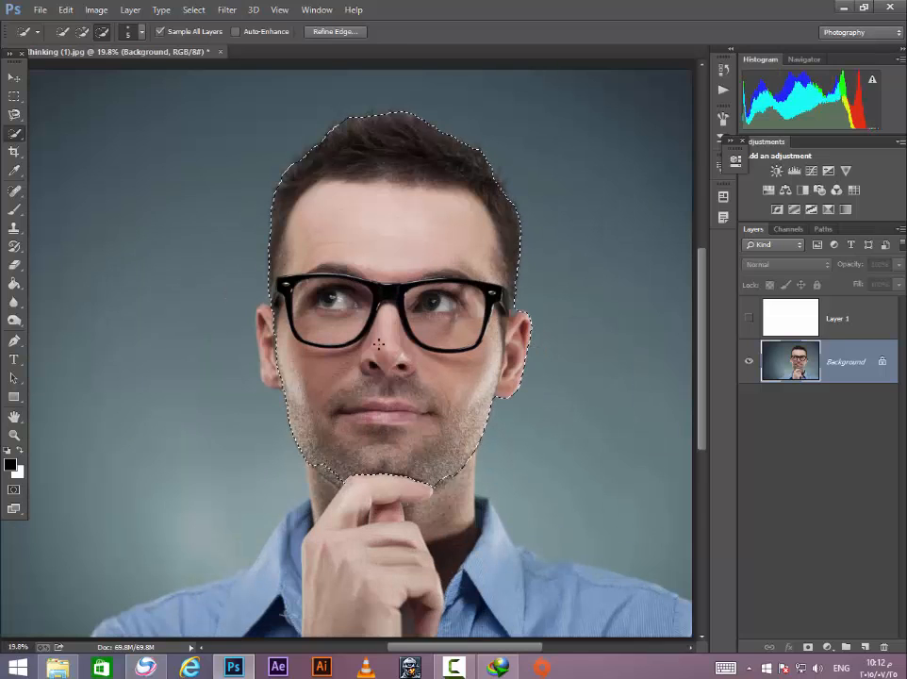
scroll(217, 311, up, 3)
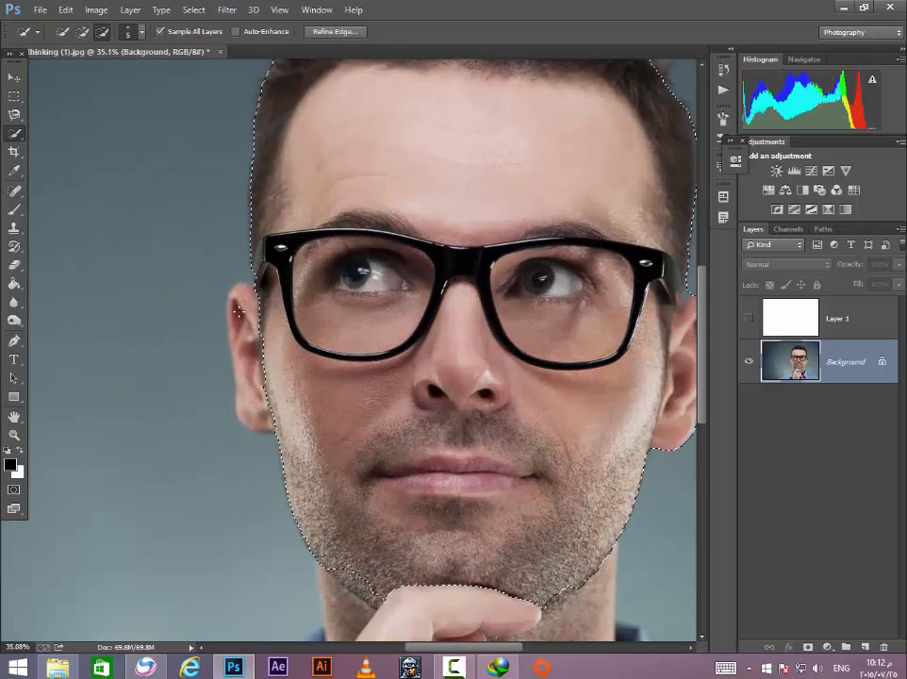
alt+click(281, 437)
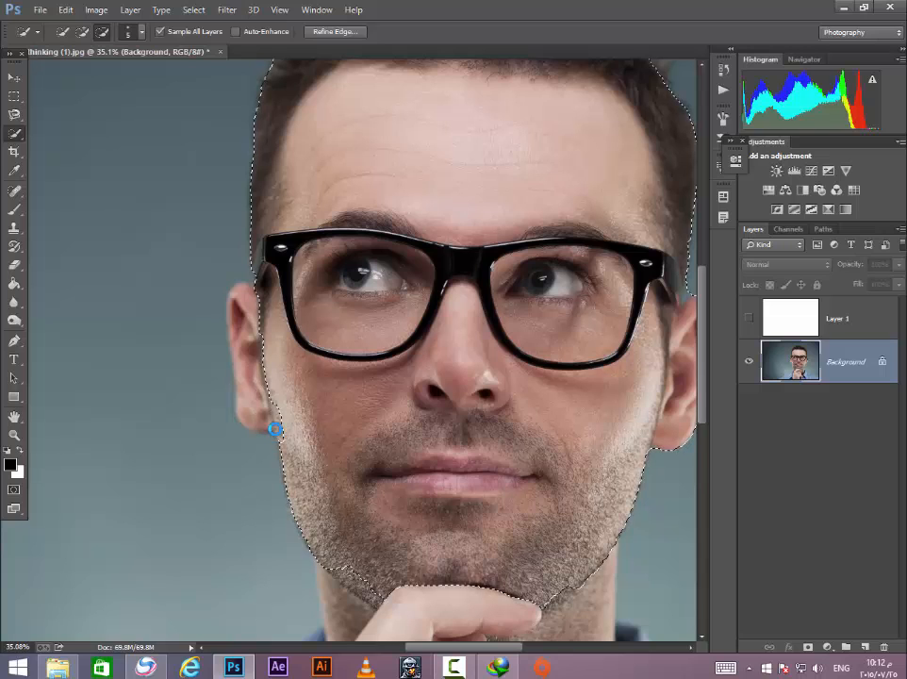
click(285, 412)
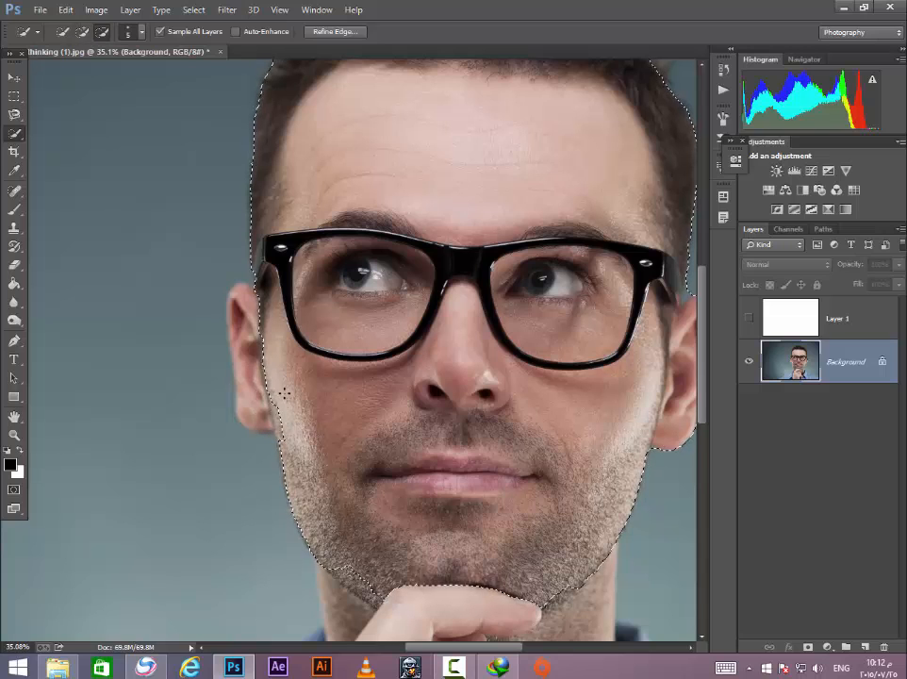
mouse_move(281, 419)
mouse_down()
mouse_move(246, 410)
mouse_move(267, 420)
mouse_move(249, 415)
mouse_move(246, 302)
mouse_move(261, 305)
mouse_move(266, 337)
mouse_move(251, 345)
mouse_move(248, 305)
mouse_move(256, 398)
mouse_move(265, 374)
mouse_move(253, 399)
mouse_move(259, 430)
mouse_move(223, 428)
mouse_move(272, 419)
mouse_up()
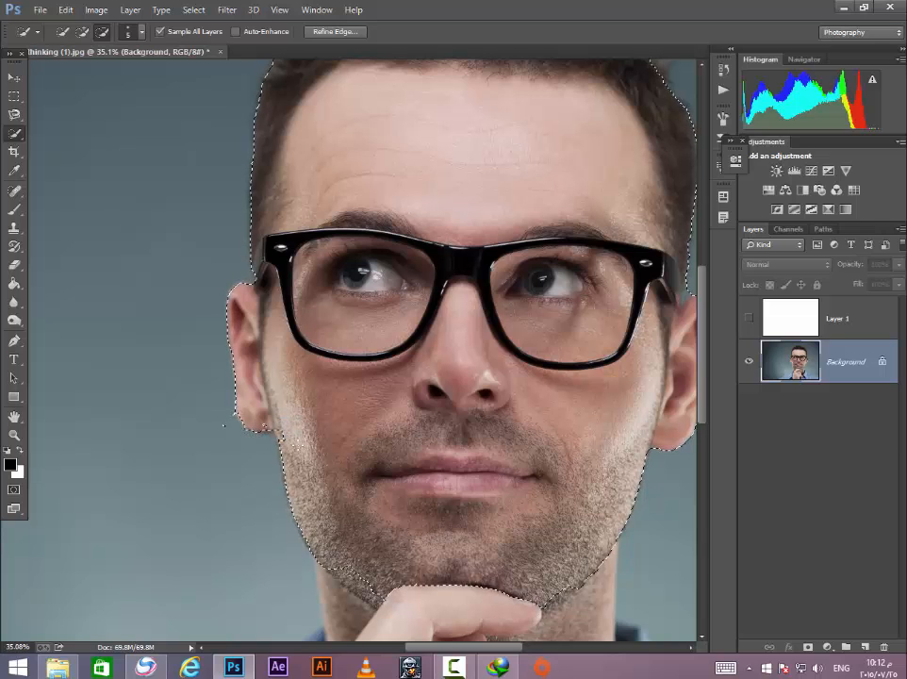
Extend the selection over the hand, neck and collar and out across the shirt's shoulders.
scroll(224, 425, down, 3)
scroll(369, 505, down, 2)
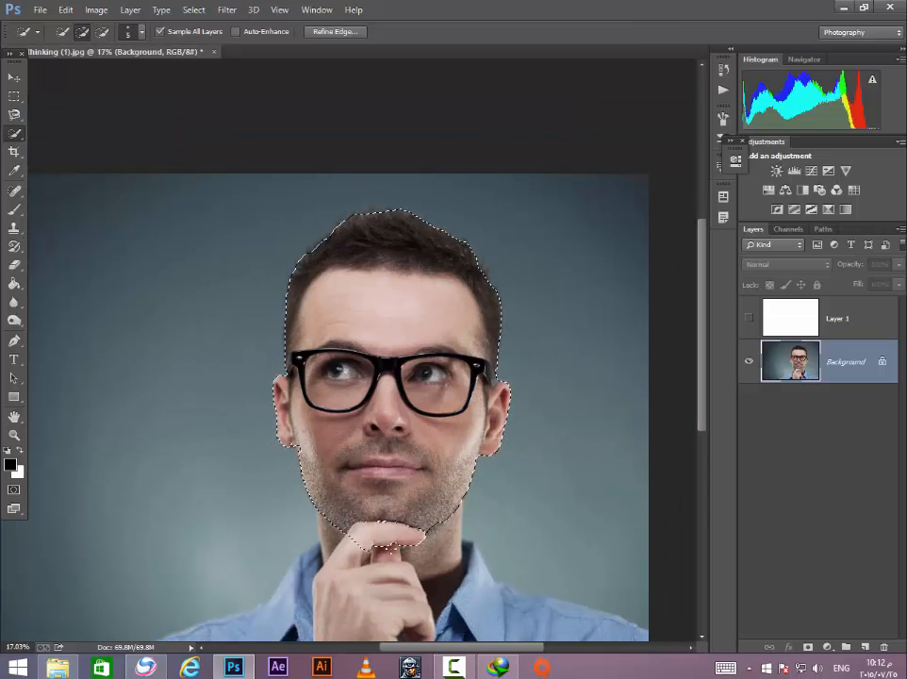
mouse_move(429, 611)
mouse_down()
mouse_move(461, 584)
mouse_move(477, 594)
mouse_move(468, 624)
mouse_move(357, 629)
mouse_up()
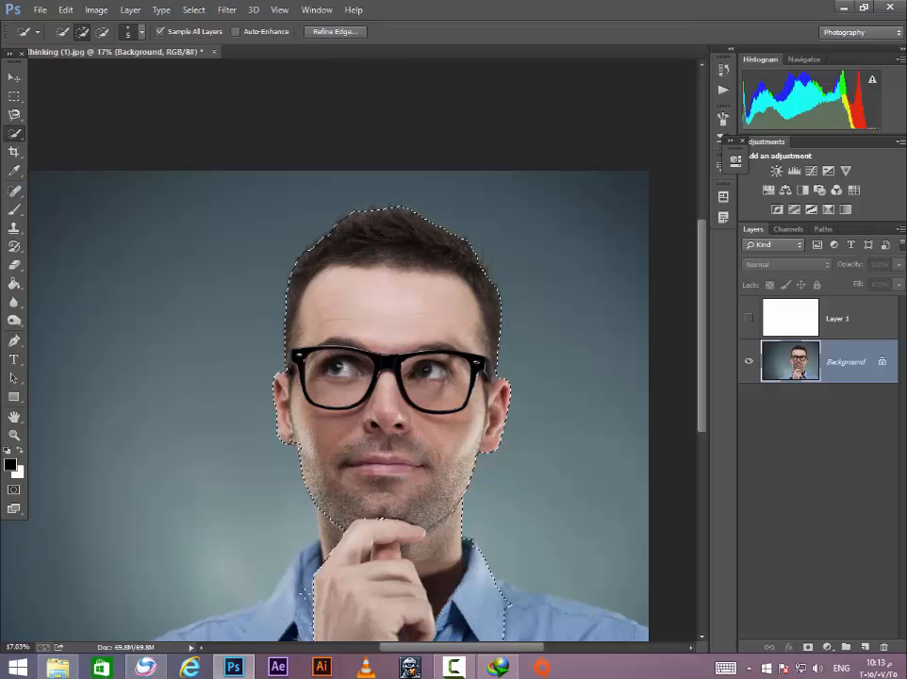
drag(528, 617, 608, 627)
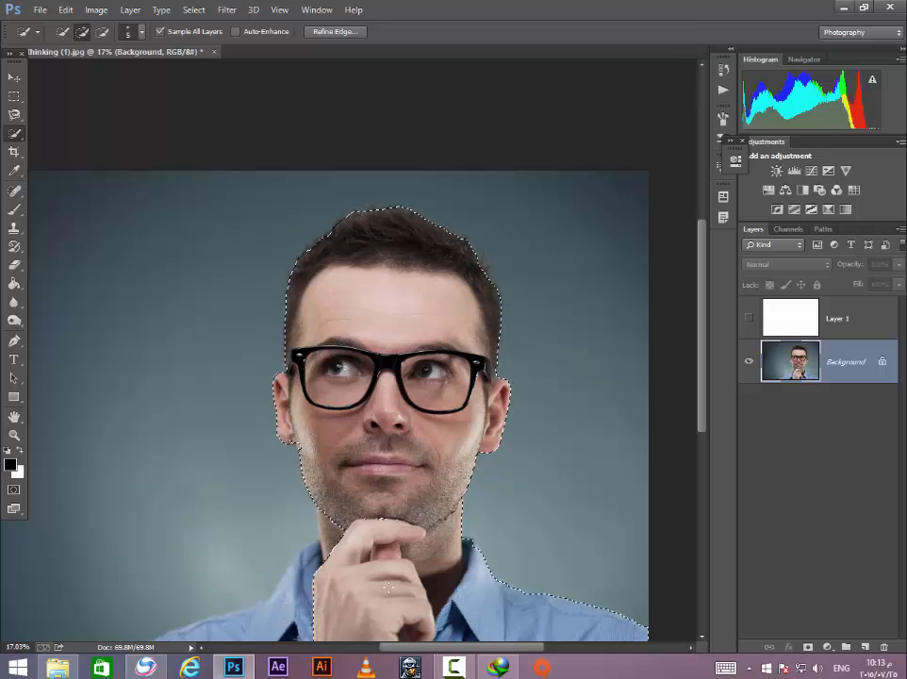
drag(373, 587, 278, 595)
Add the remaining collar and outer shoulder on the left side of the photo to complete the selection of the man.
scroll(323, 572, down, 5)
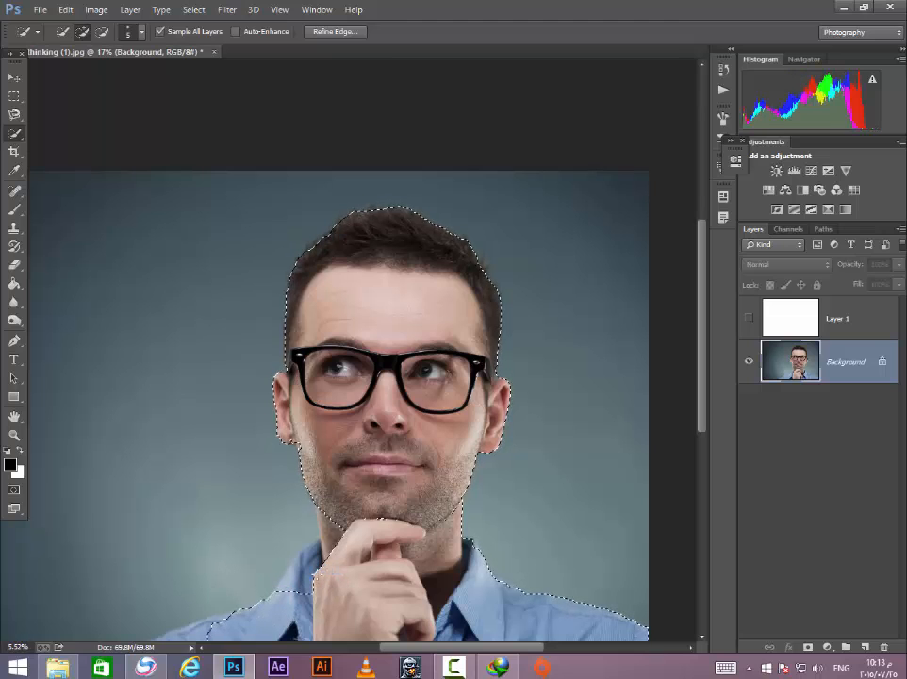
scroll(322, 482, up, 5)
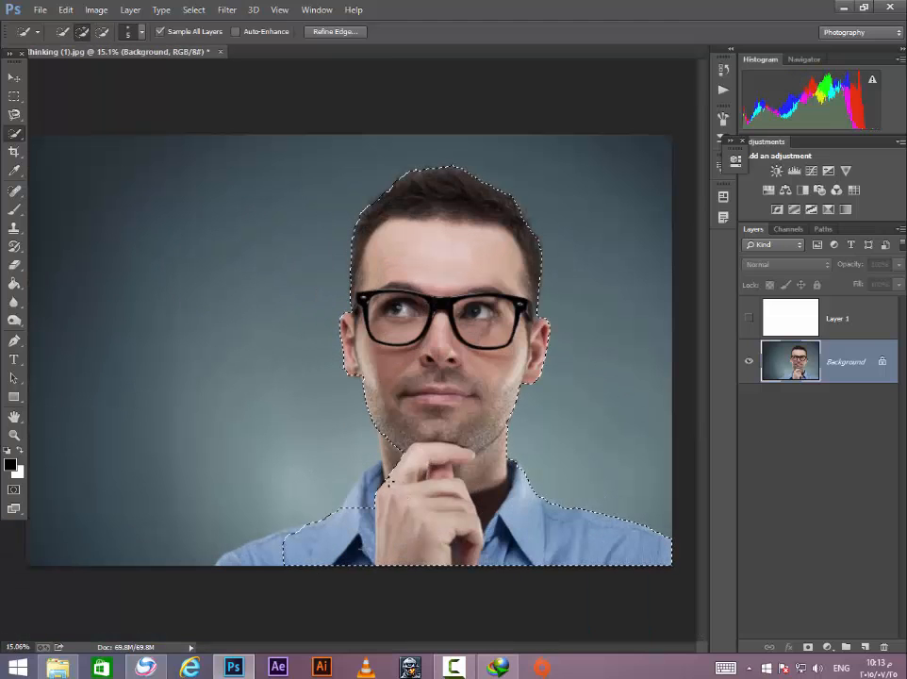
click(372, 489)
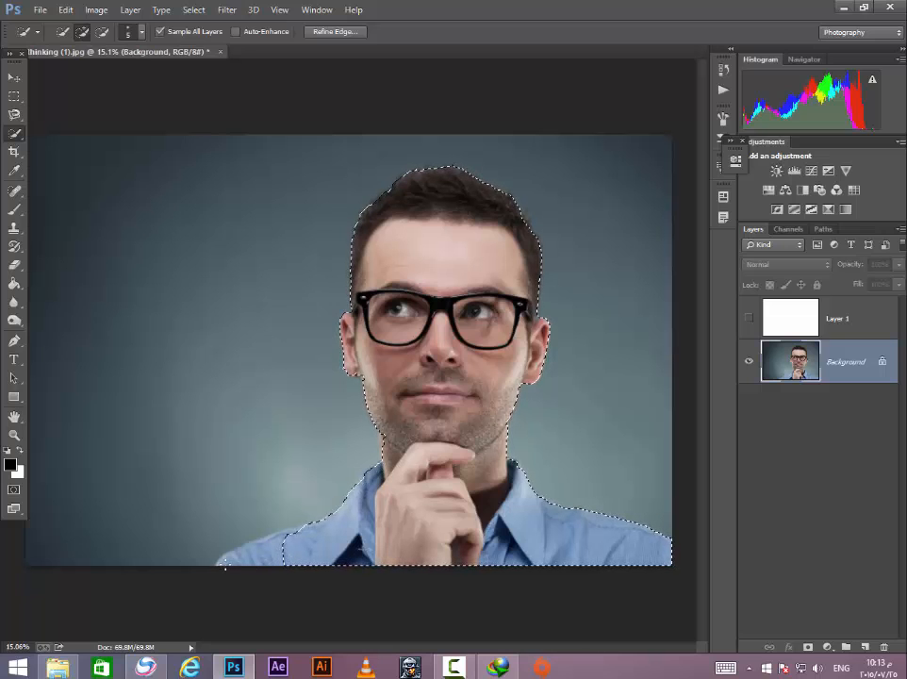
click(266, 547)
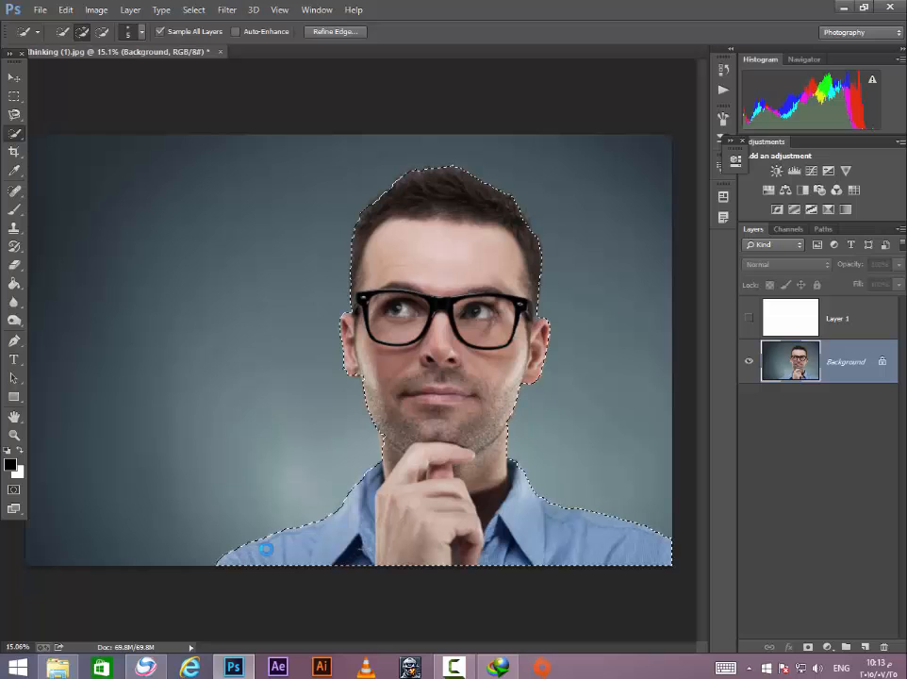
Set the Quick Selection brush size to 82.
key(alt)
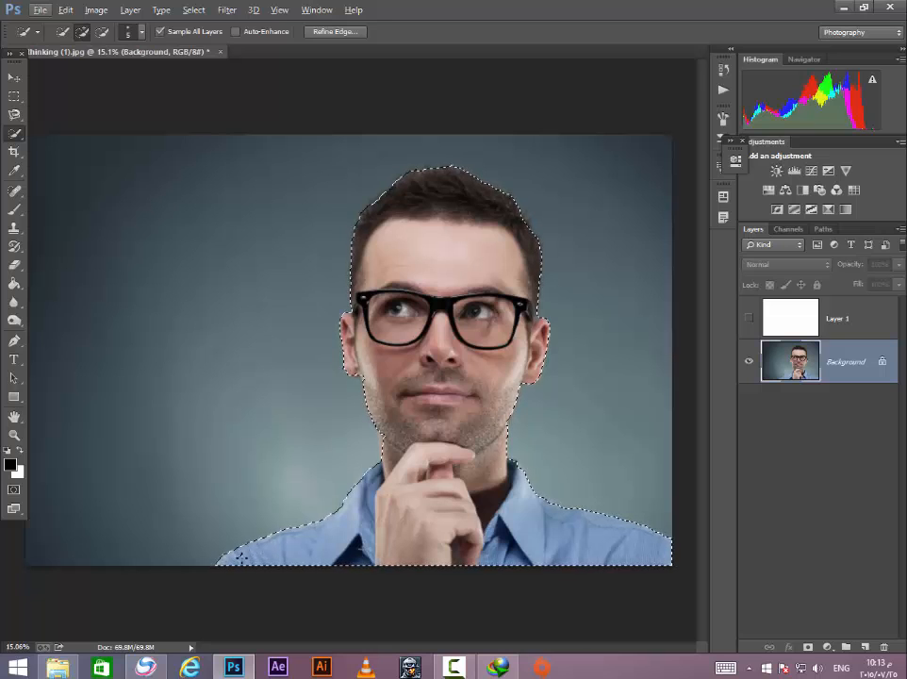
click(140, 32)
drag(66, 73, 122, 80)
Subtract small patches from the selection beside the mouth and add them back, dismissing the download manager's warning.
click(409, 411)
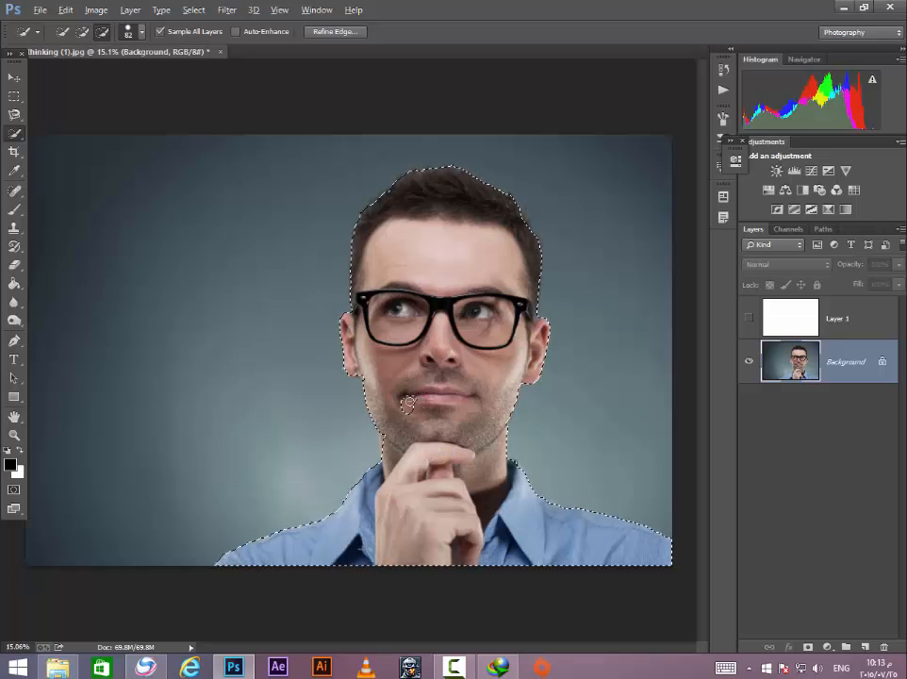
click(406, 415)
drag(409, 423, 426, 403)
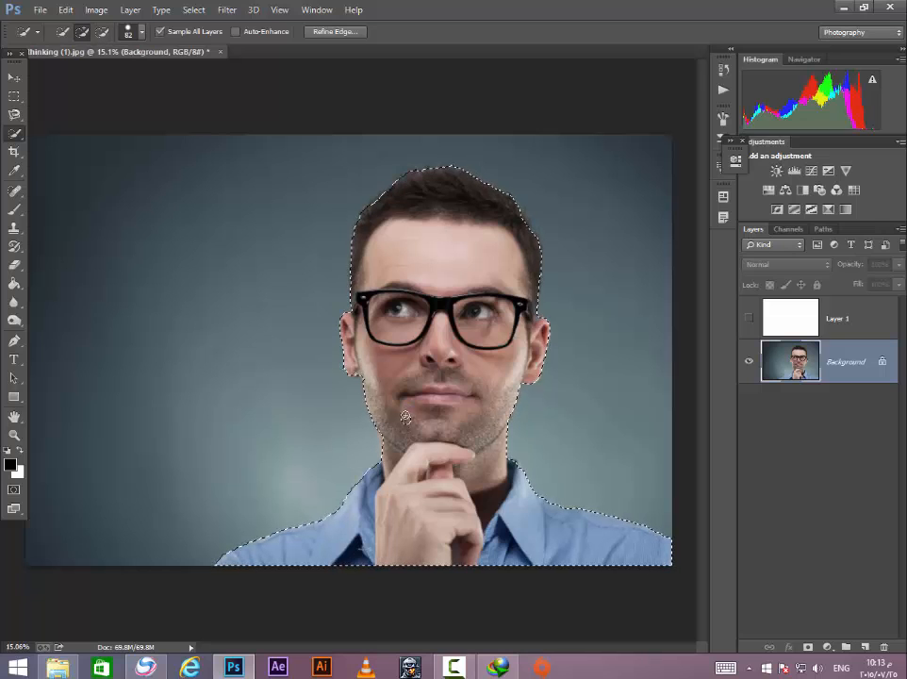
click(412, 430)
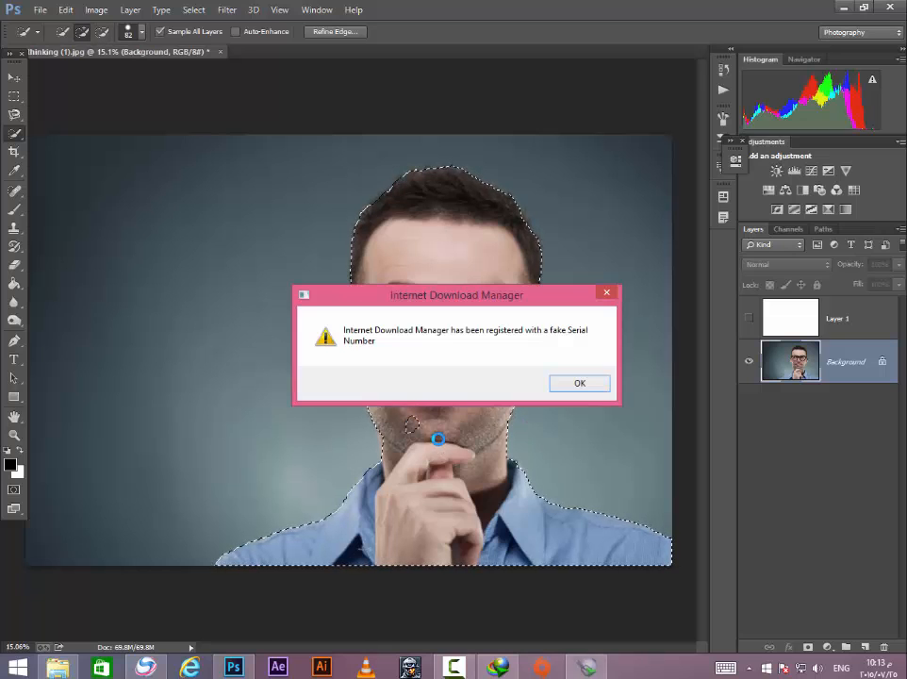
click(602, 382)
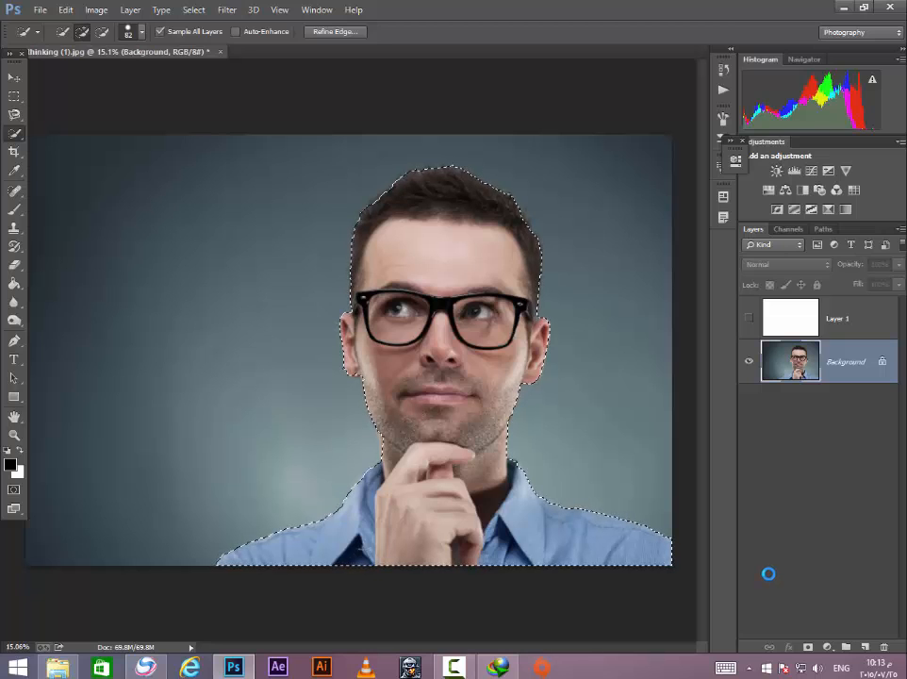
key(alt)
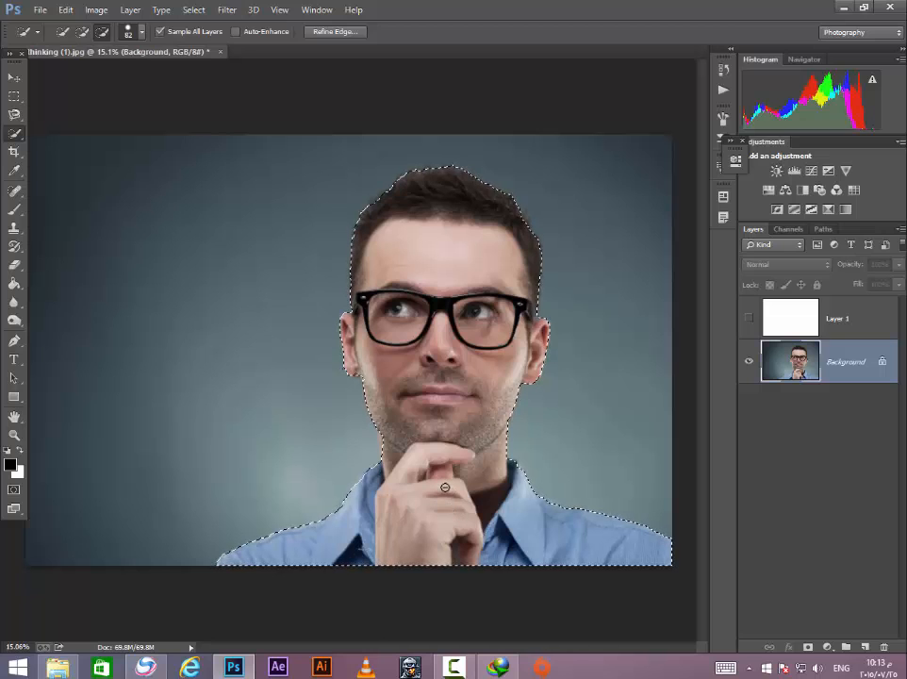
Copy the selected man onto a new layer and hide the Background layer to check the cutout's edges.
key(ctrl+j)
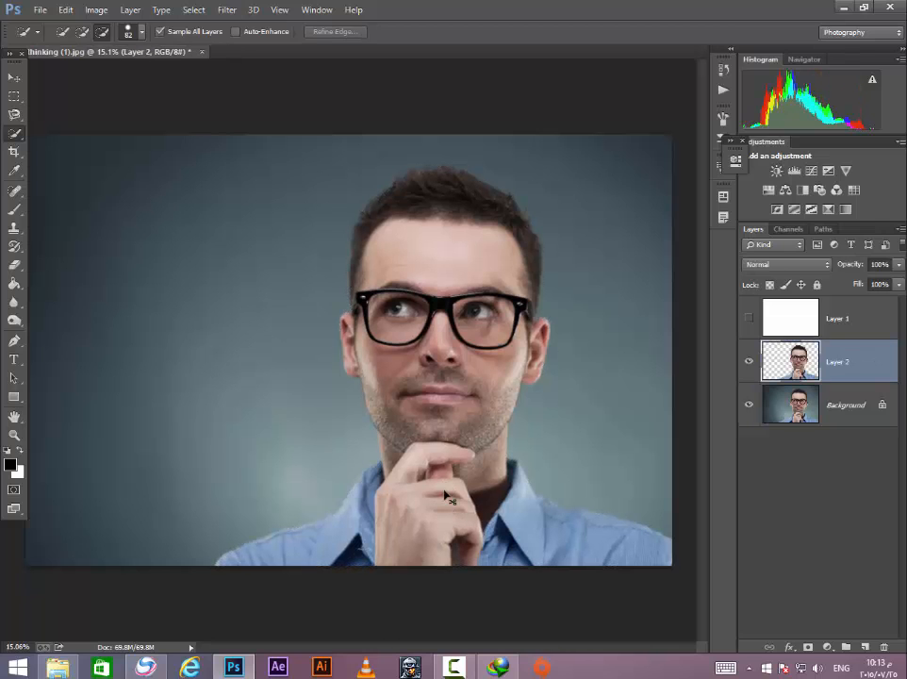
click(749, 406)
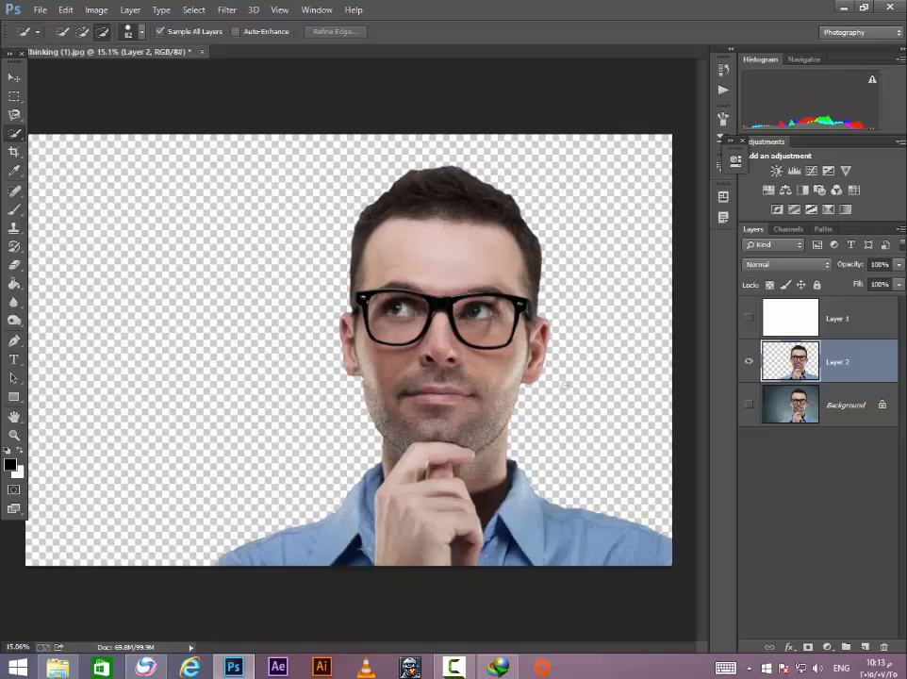
scroll(565, 386, down, 1)
scroll(418, 426, up, 14)
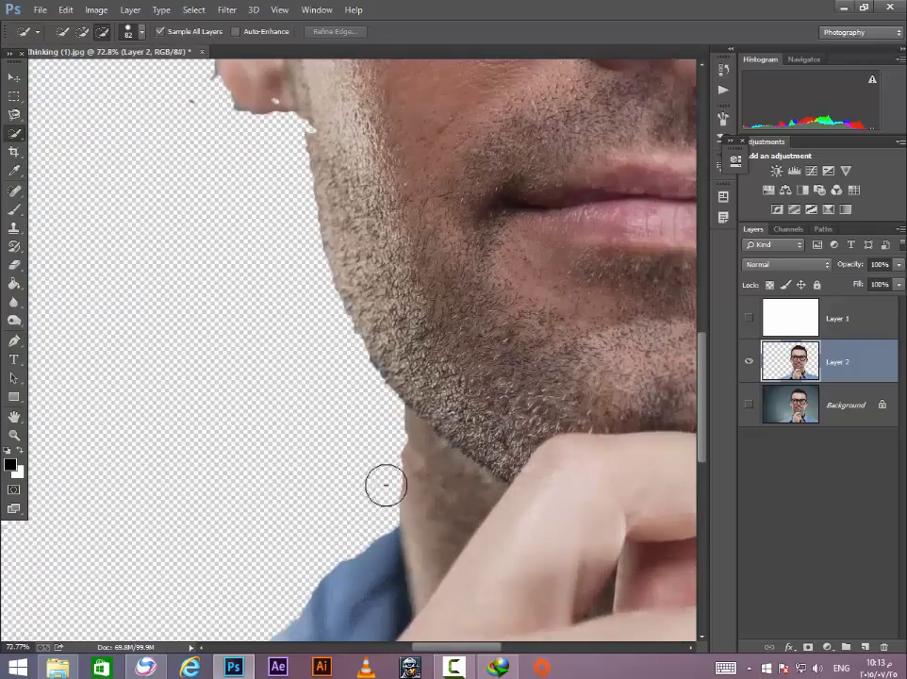
scroll(386, 485, down, 8)
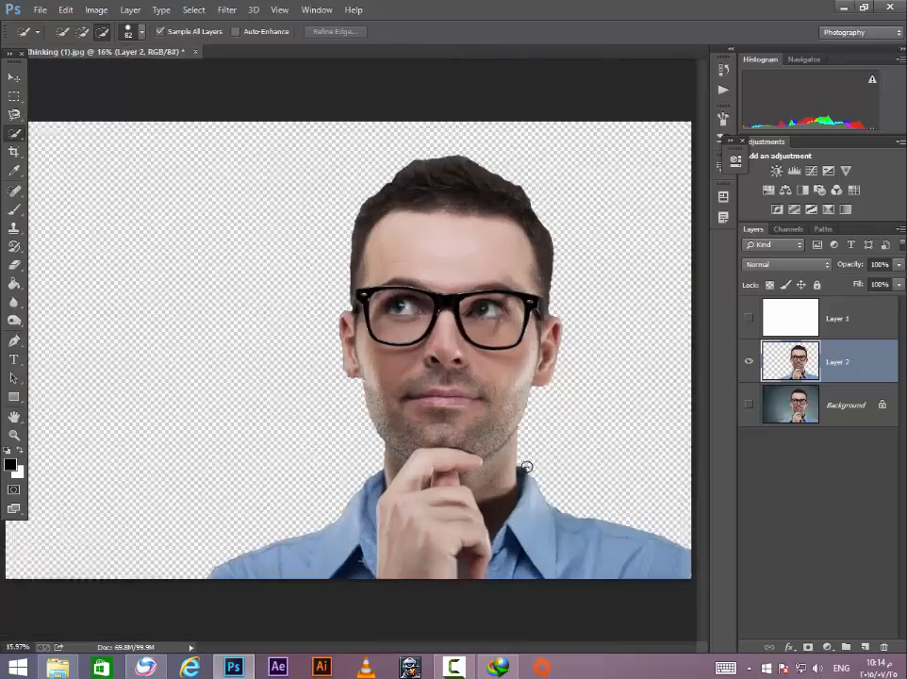
Inspect the cutout's edge at the neck and collar, show only the Background layer, and activate the Pen tool.
scroll(526, 467, up, 15)
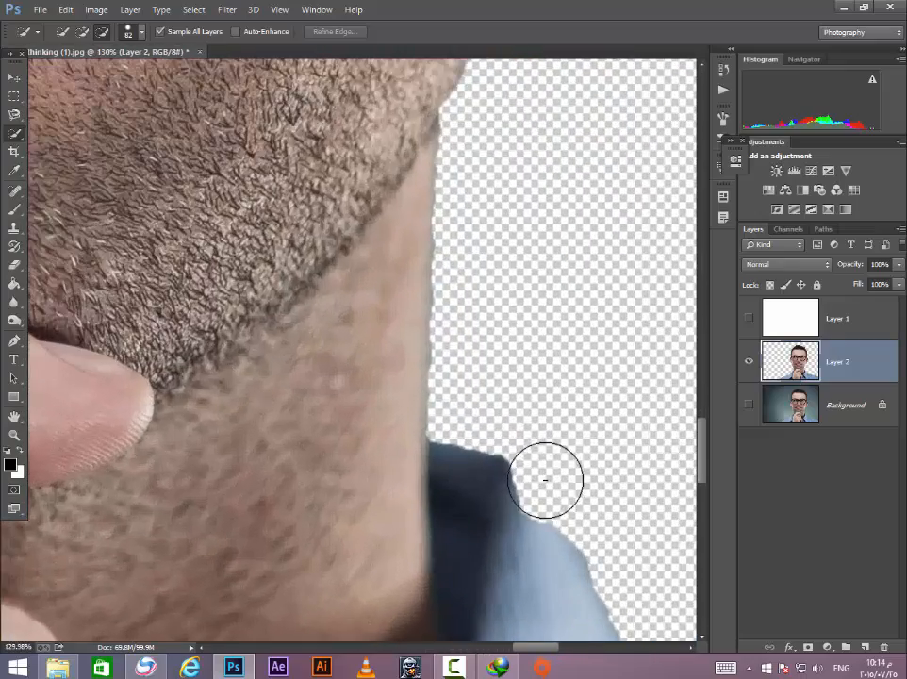
scroll(545, 479, down, 15)
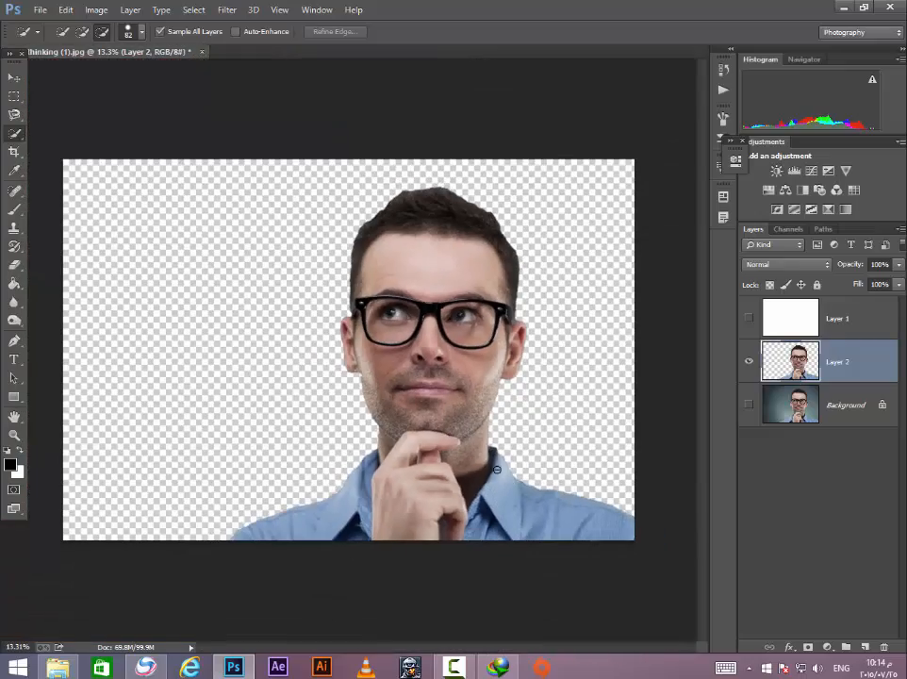
alt+click(749, 405)
scroll(374, 390, up, 3)
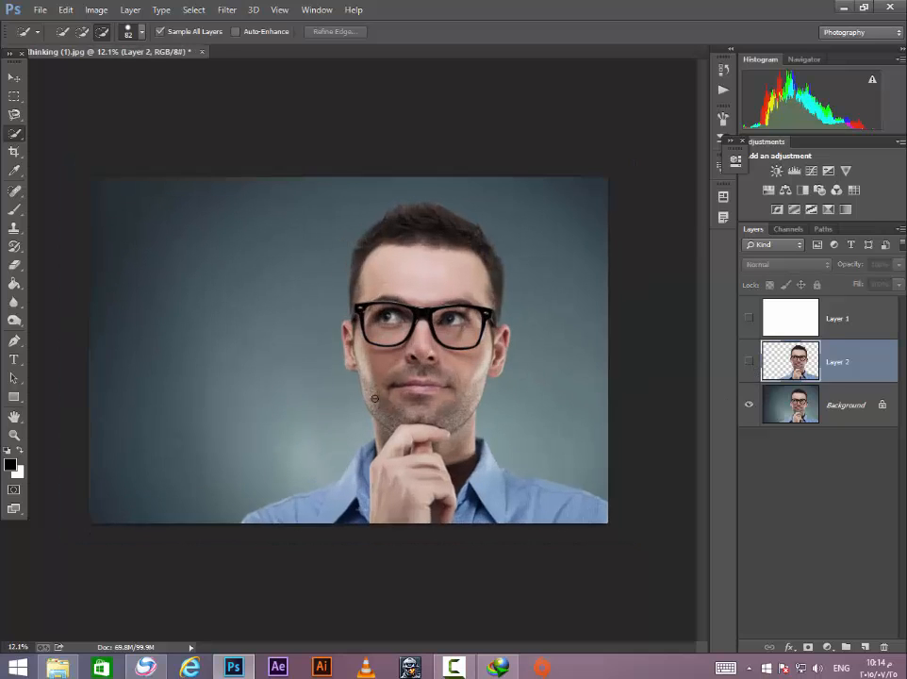
click(15, 342)
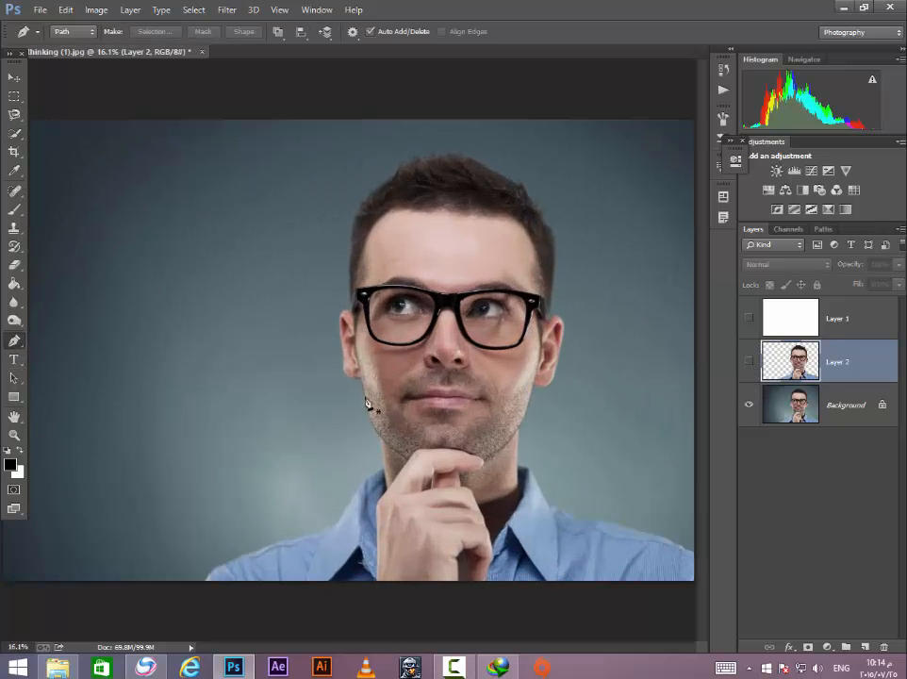
scroll(429, 525, down, 3)
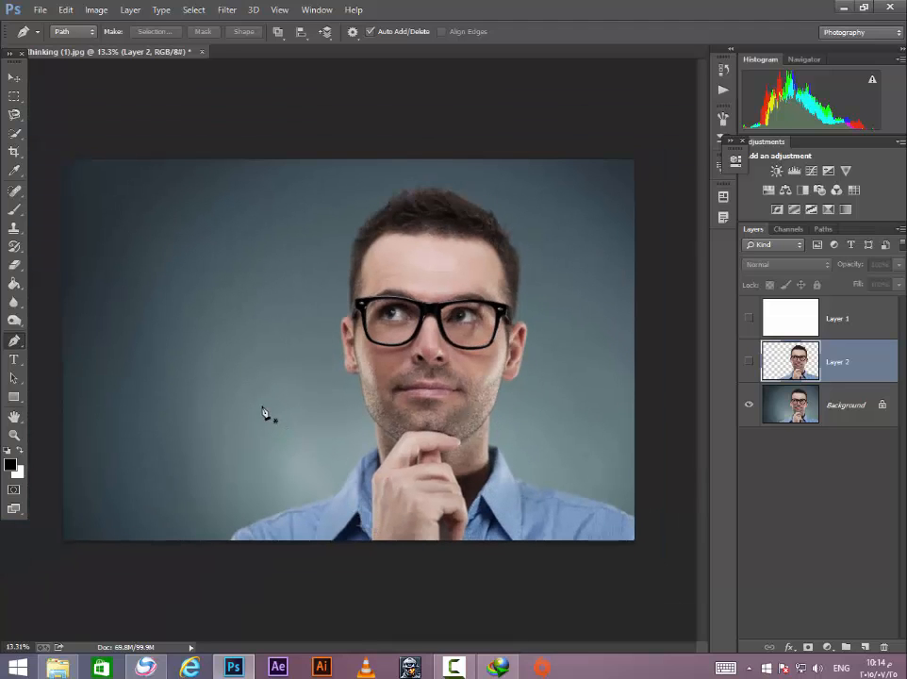
scroll(263, 413, up, 2)
scroll(260, 418, down, 3)
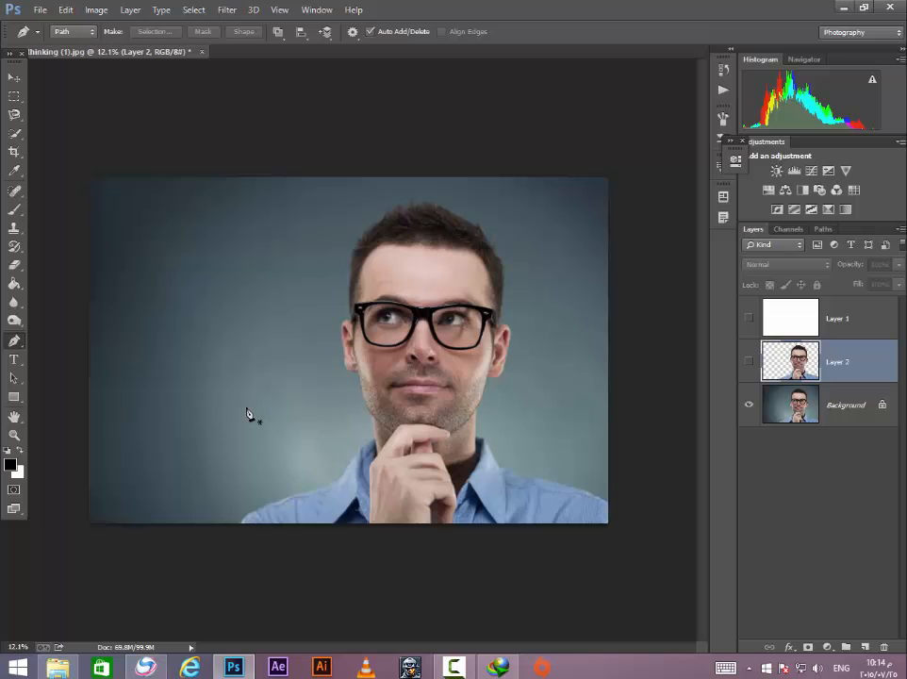
scroll(263, 482, up, 4)
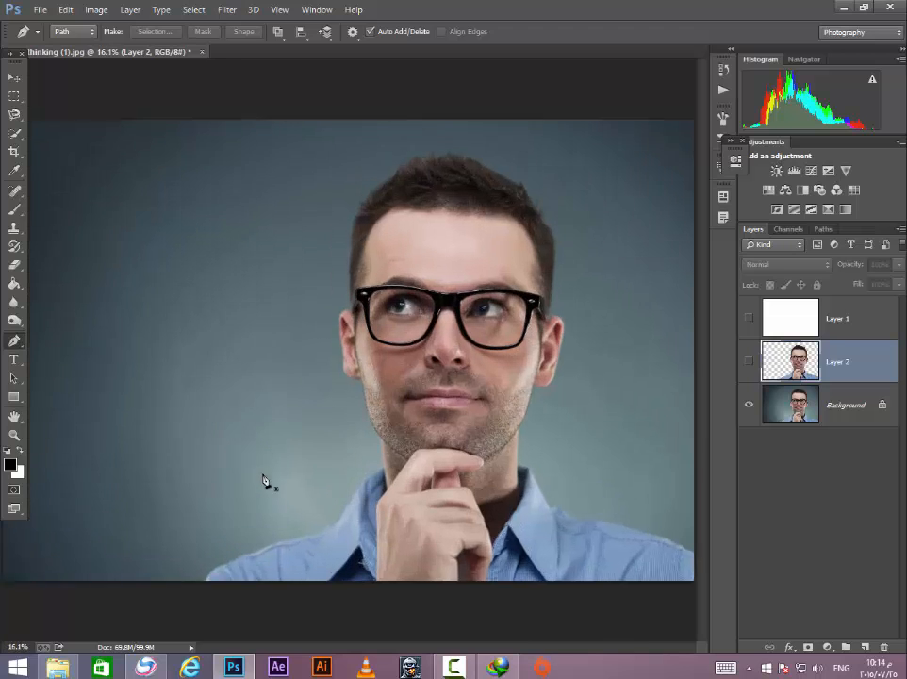
scroll(340, 546, up, 2)
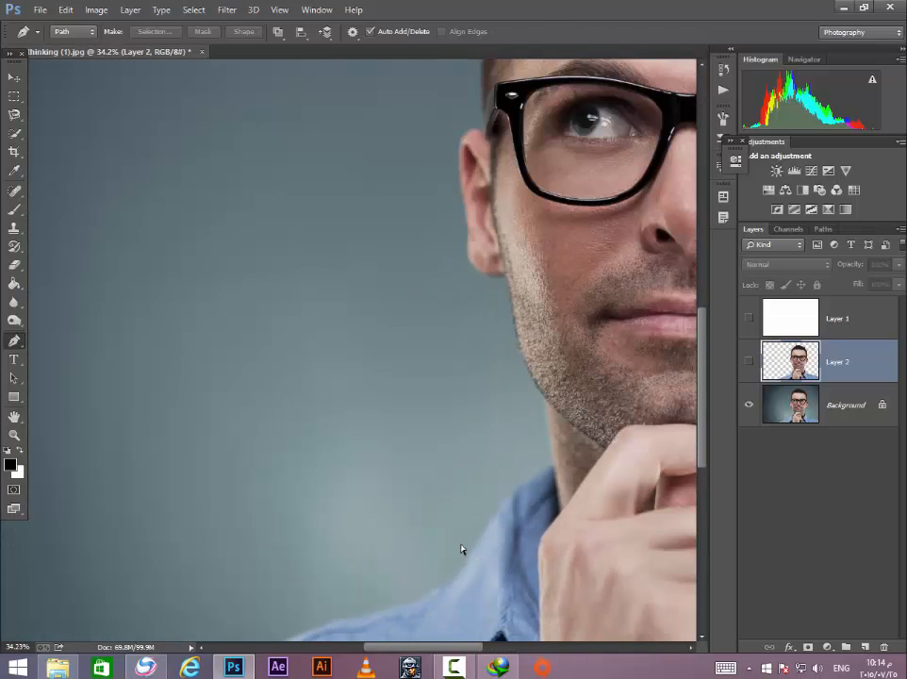
scroll(703, 530, down, 3)
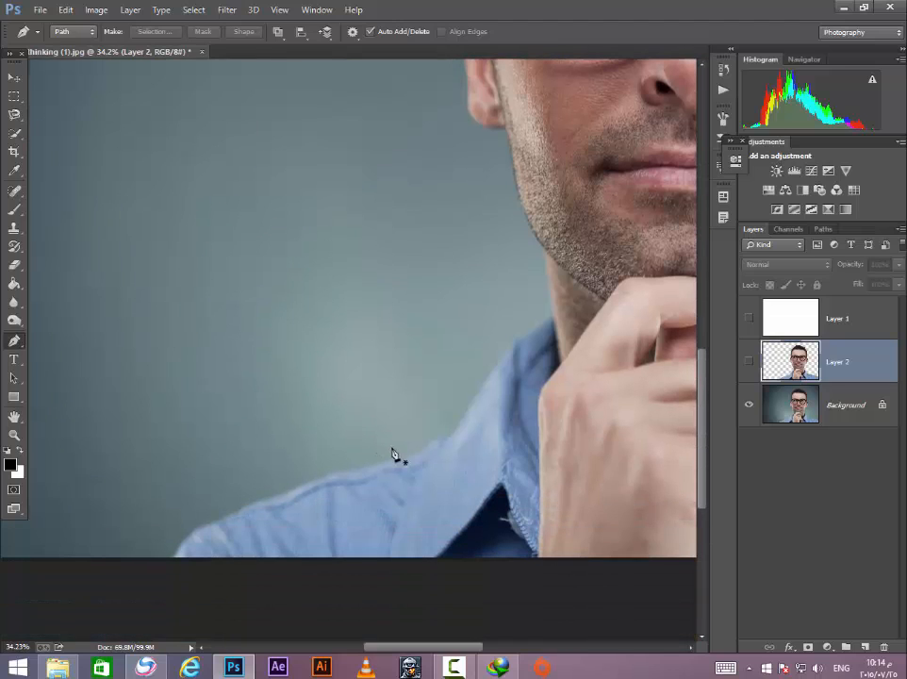
click(400, 454)
click(327, 474)
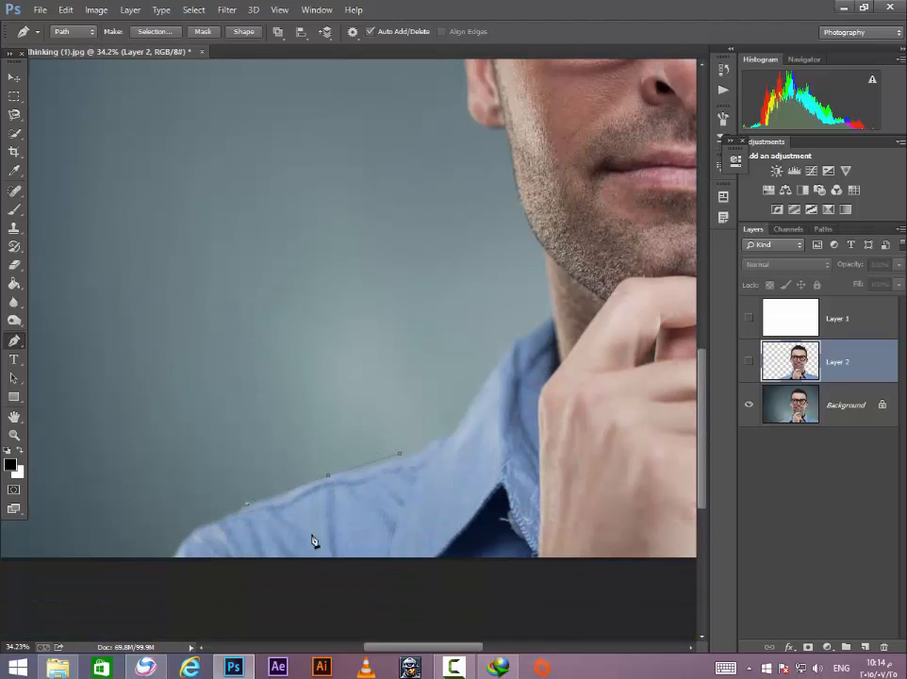
key(ctrl+alt+z)
key(ctrl+alt+z)
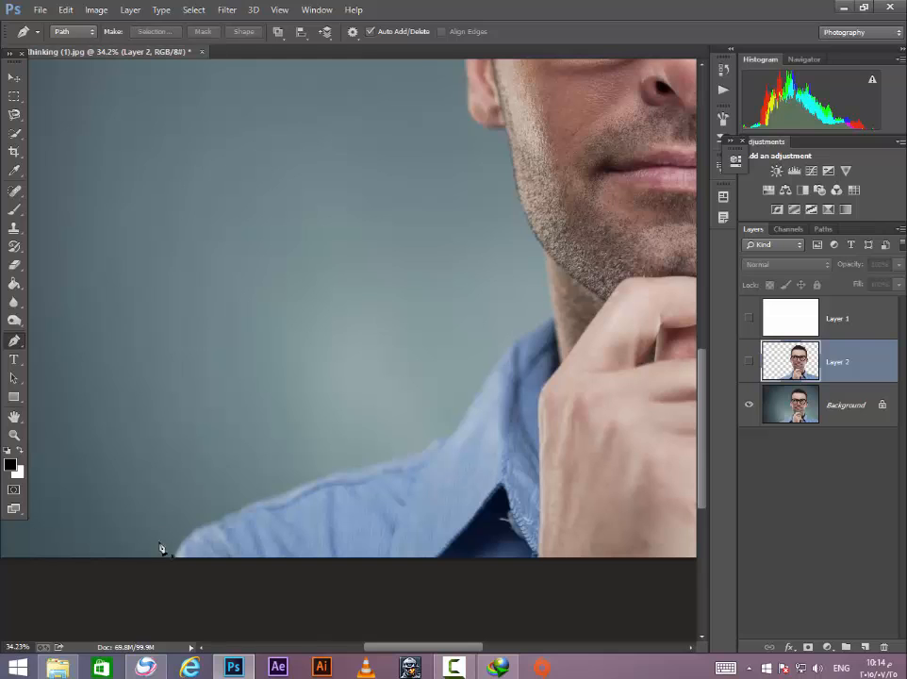
Start a pen path at the photo's bottom edge beside the left shoulder, with a segment to the shoulder's upper corner and a middle anchor.
scroll(177, 557, up, 5)
scroll(190, 562, up, 2)
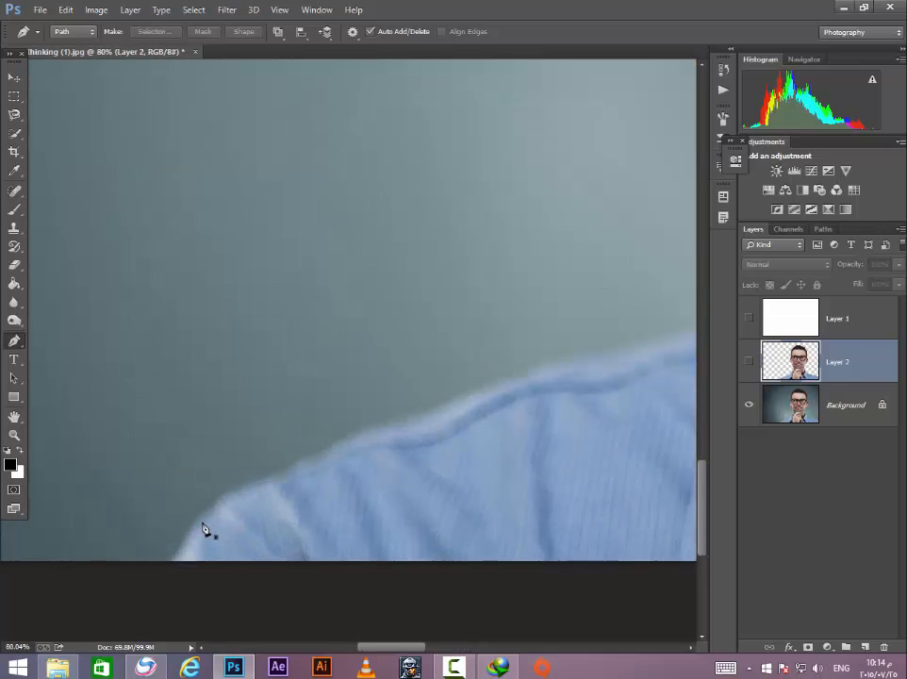
click(167, 563)
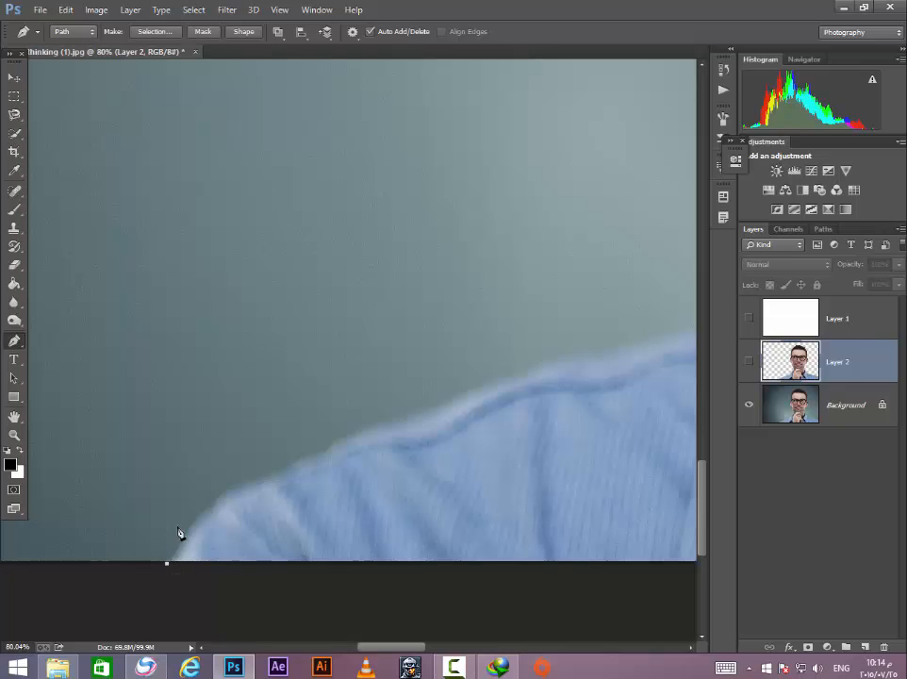
click(261, 484)
click(213, 528)
scroll(193, 542, up, 2)
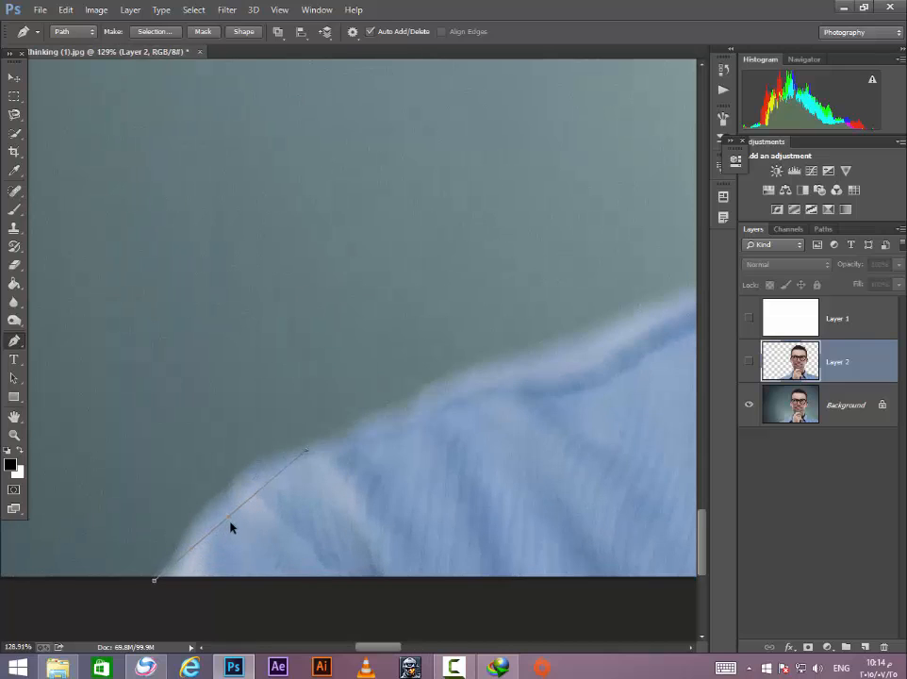
ctrl+click(228, 524)
click(279, 472)
key(ctrl+alt+z)
key(ctrl+alt+z)
click(227, 519)
key(ctrl+z)
Bend the path's first segment onto the shoulder's rounded outer edge and extend the path up the shoulder.
drag(226, 524, 224, 485)
drag(175, 551, 180, 554)
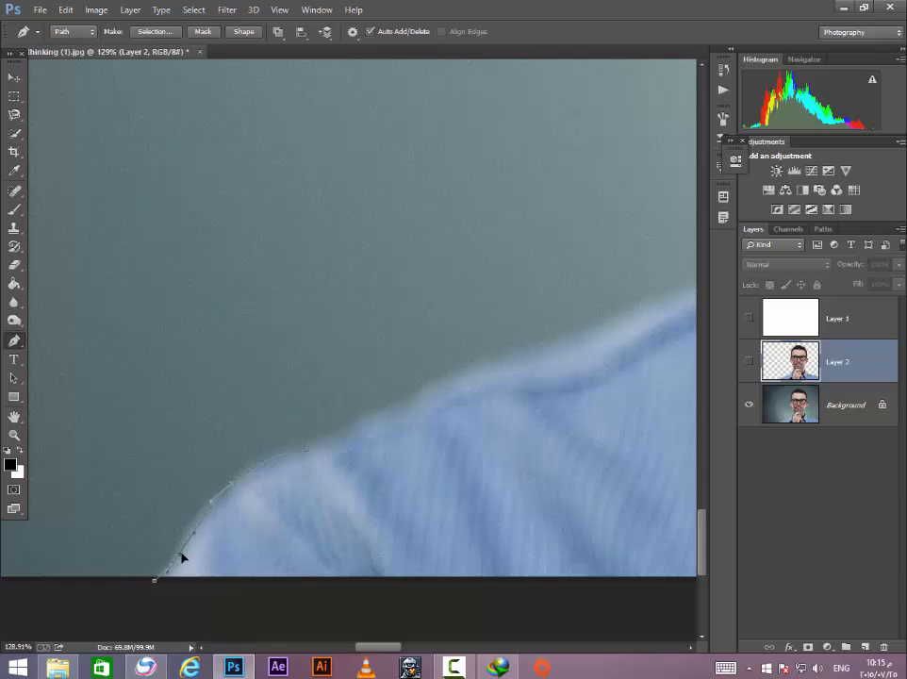
click(427, 384)
scroll(477, 385, down, 3)
scroll(496, 370, up, 3)
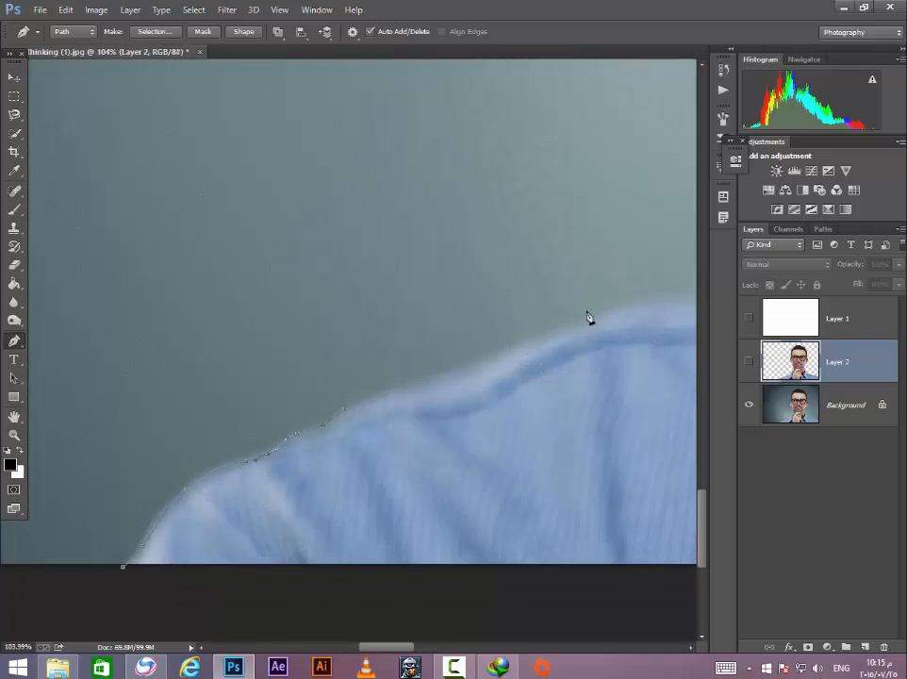
Continue the path along the middle of the shoulder and curve the new segment to follow the shirt's edge.
click(593, 313)
drag(450, 373, 454, 379)
drag(385, 405, 385, 393)
scroll(557, 337, down, 8)
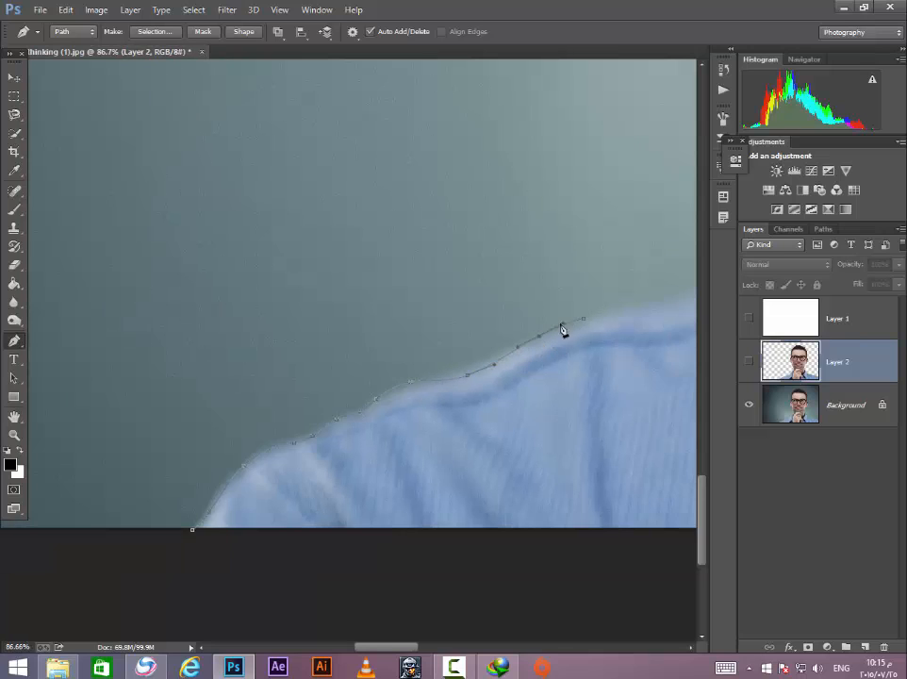
Extend the path along the inner shoulder and add anchors near the segment's start to fit it to the shirt.
scroll(602, 368, up, 10)
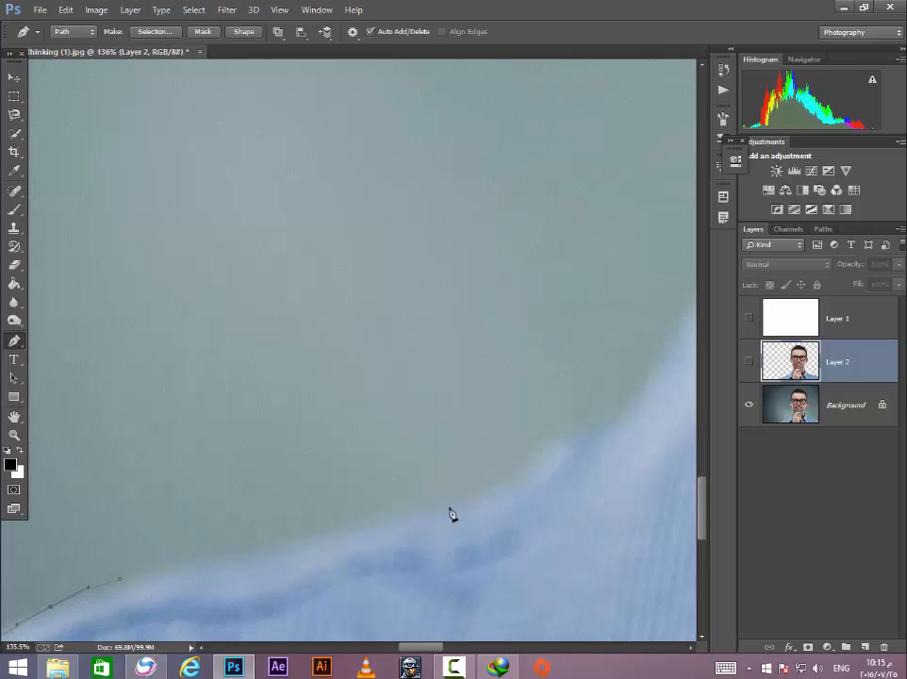
click(490, 479)
click(234, 549)
drag(239, 553, 253, 568)
click(180, 582)
mouse_move(180, 582)
mouse_down()
mouse_move(184, 558)
mouse_move(176, 560)
mouse_up()
Refine the inner shoulder segment with more anchors and extend the path to the base of the collar.
click(450, 497)
drag(451, 498, 453, 503)
click(339, 545)
drag(247, 565, 245, 557)
click(627, 412)
drag(495, 487, 500, 490)
Adjust the anchors at the collar's base and trace the path up the collar's outer edge to its fold.
scroll(650, 401, down, 6)
scroll(415, 411, up, 3)
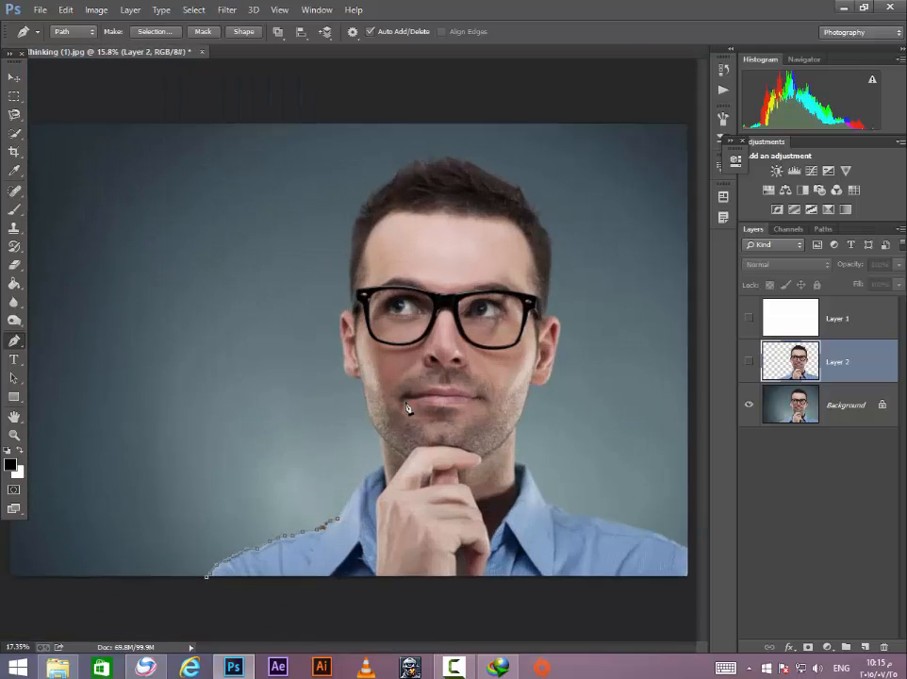
scroll(340, 509, up, 3)
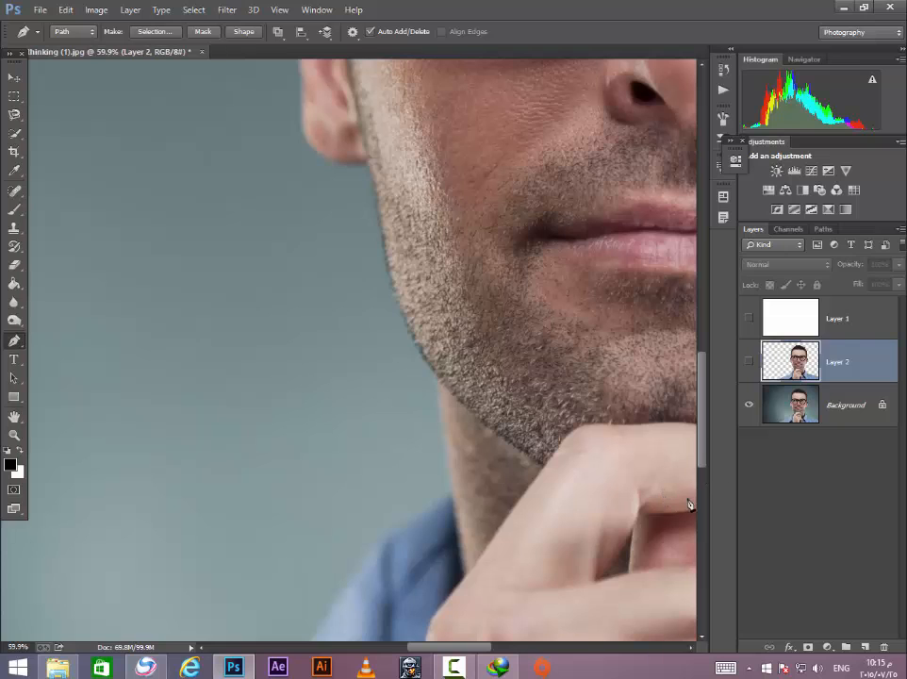
scroll(689, 504, down, 5)
scroll(328, 525, up, 4)
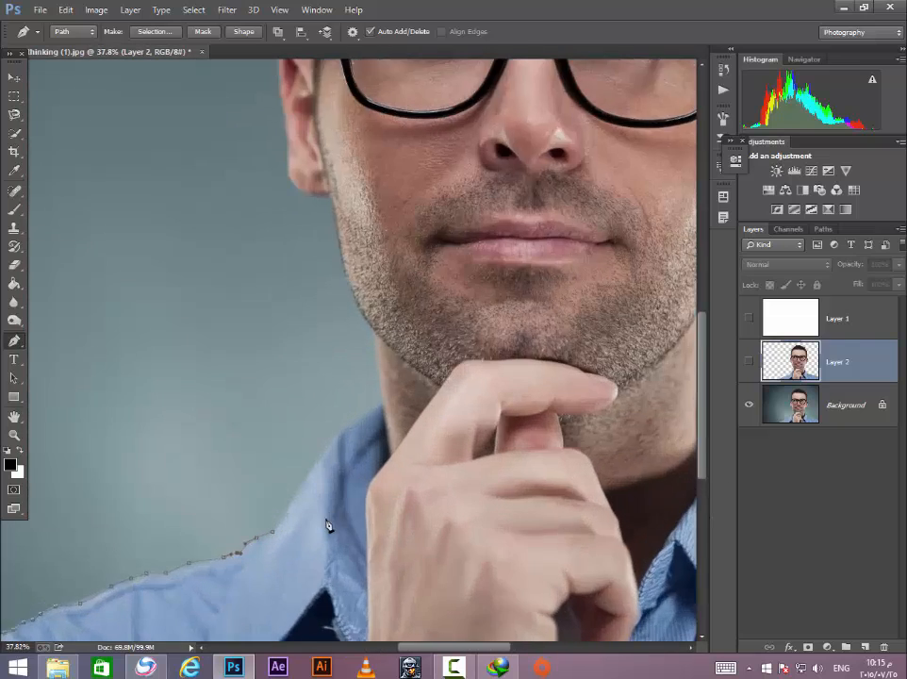
scroll(293, 492, up, 5)
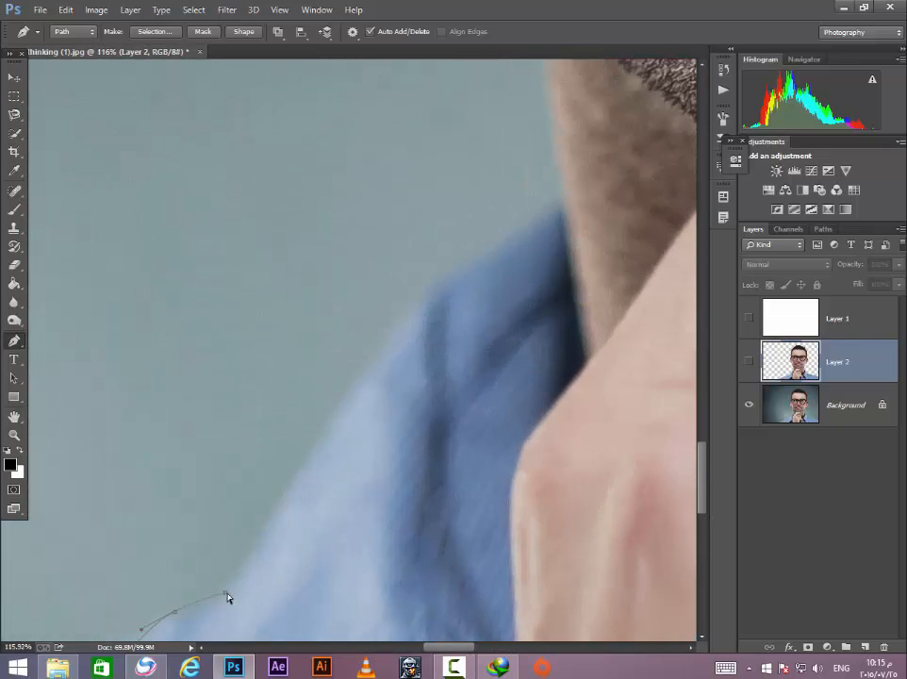
drag(227, 593, 228, 580)
drag(242, 558, 244, 575)
click(444, 273)
drag(370, 382, 364, 370)
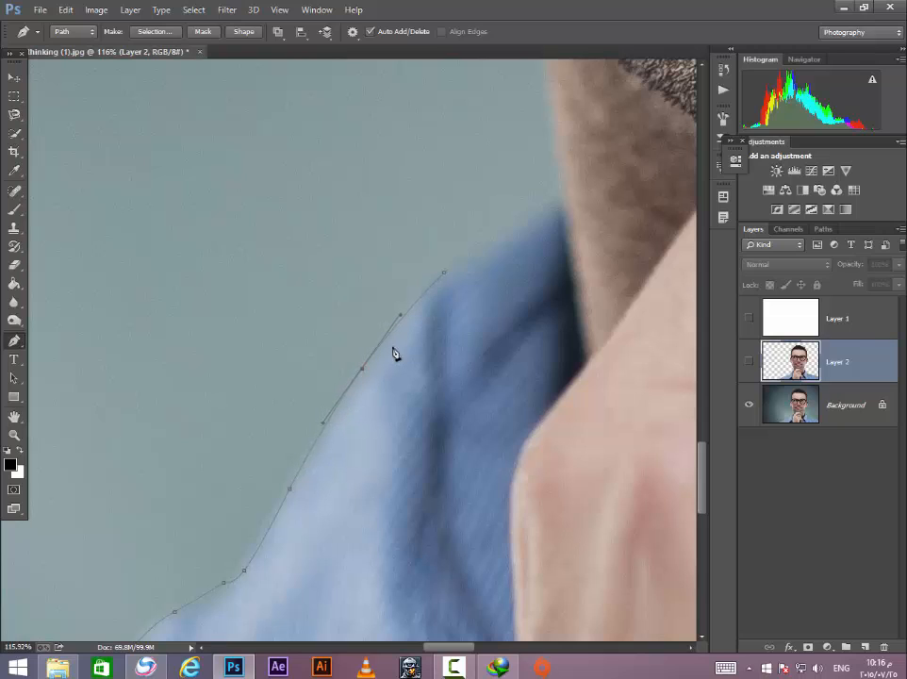
Extend the path from the collar fold to the neck and nudge the collar anchors onto the shirt's edge.
click(560, 191)
click(517, 222)
drag(517, 224, 518, 228)
drag(362, 368, 363, 372)
drag(289, 489, 292, 493)
Trace the path up the neck and along the bearded jaw to the left earlobe.
scroll(603, 104, down, 10)
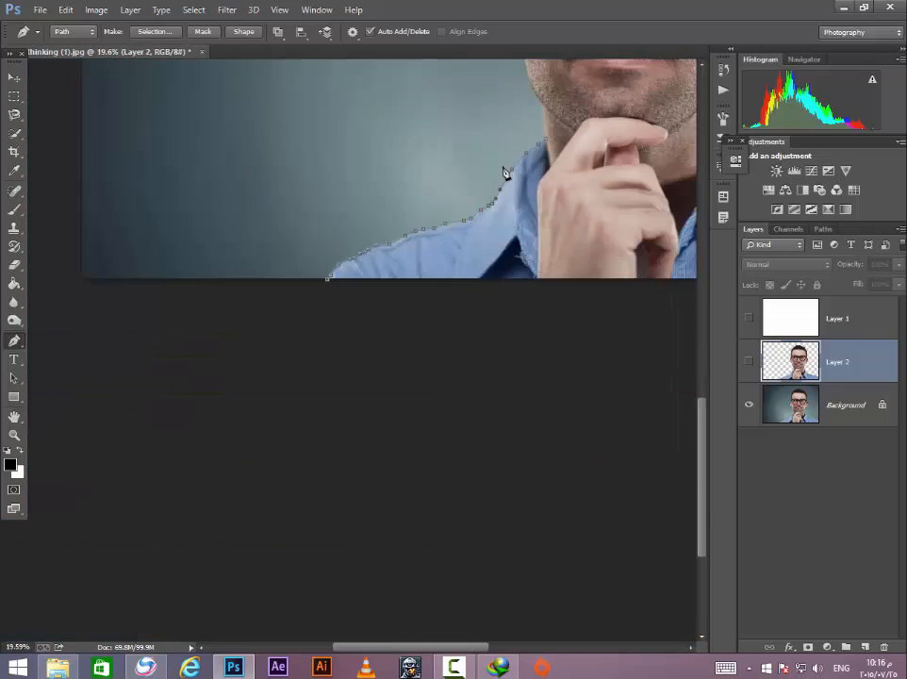
scroll(380, 384, up, 10)
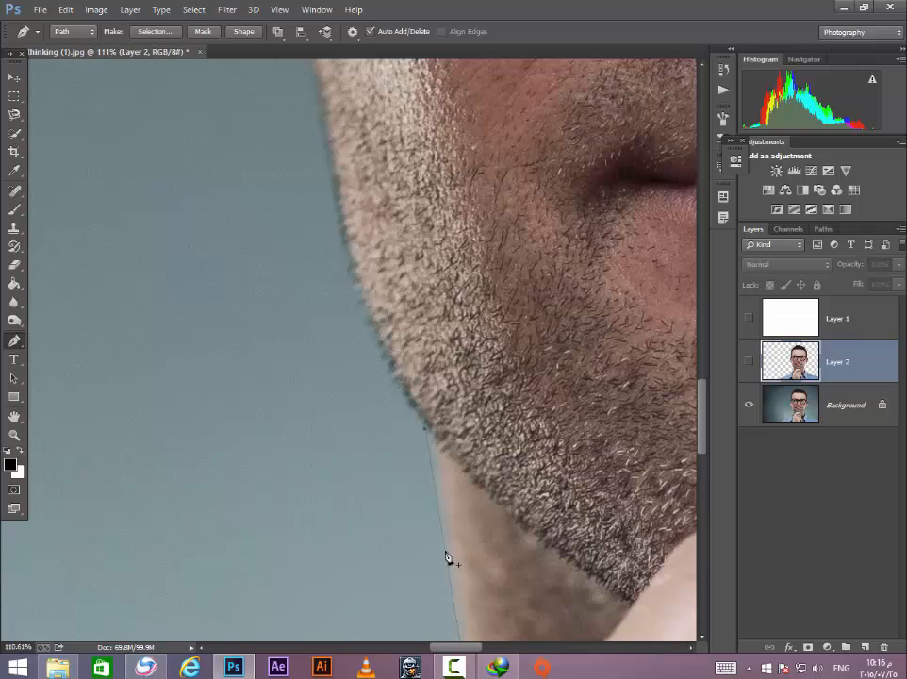
click(446, 552)
drag(350, 177, 369, 300)
scroll(319, 191, down, 4)
scroll(307, 160, up, 5)
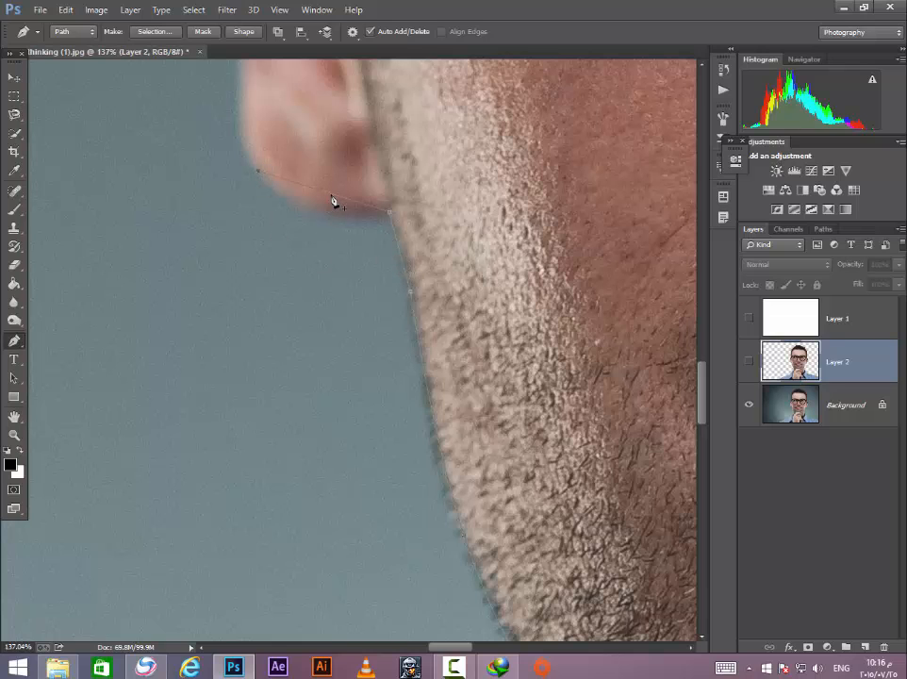
Curve the path under the earlobe and continue it up the outer edge of the left ear.
drag(321, 209, 317, 209)
scroll(250, 196, down, 6)
scroll(343, 375, up, 3)
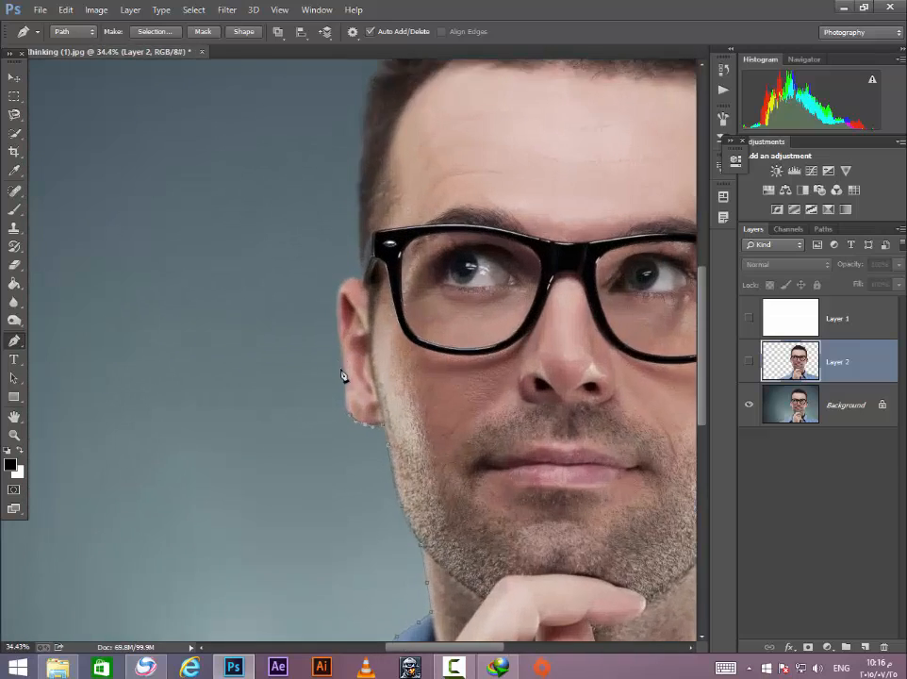
scroll(344, 375, up, 5)
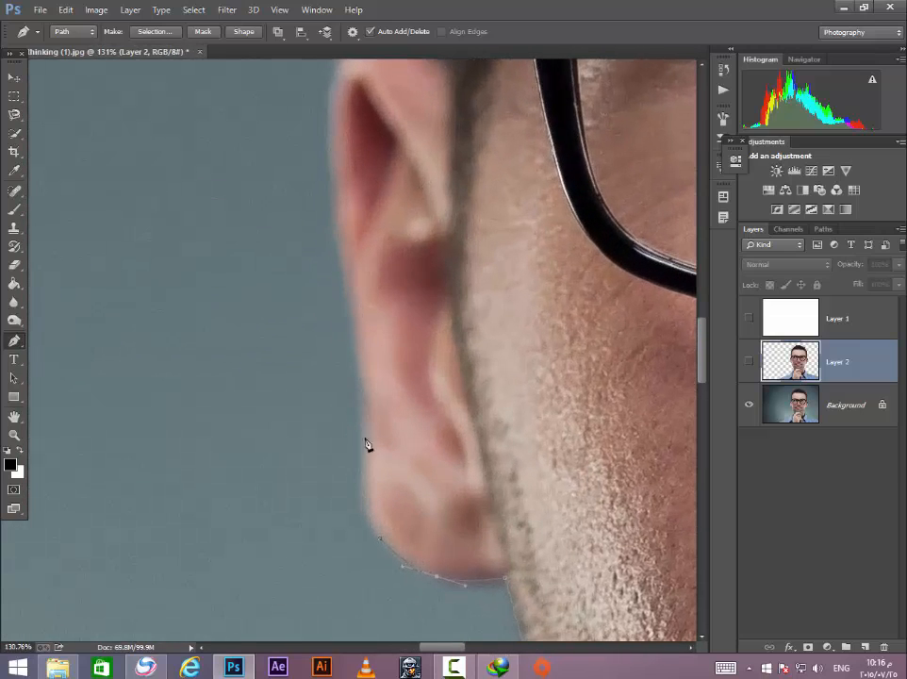
click(364, 410)
drag(377, 502, 365, 503)
drag(352, 340, 348, 337)
Dismiss the download manager's warning and curve the path over the top of the left ear.
scroll(330, 168, down, 6)
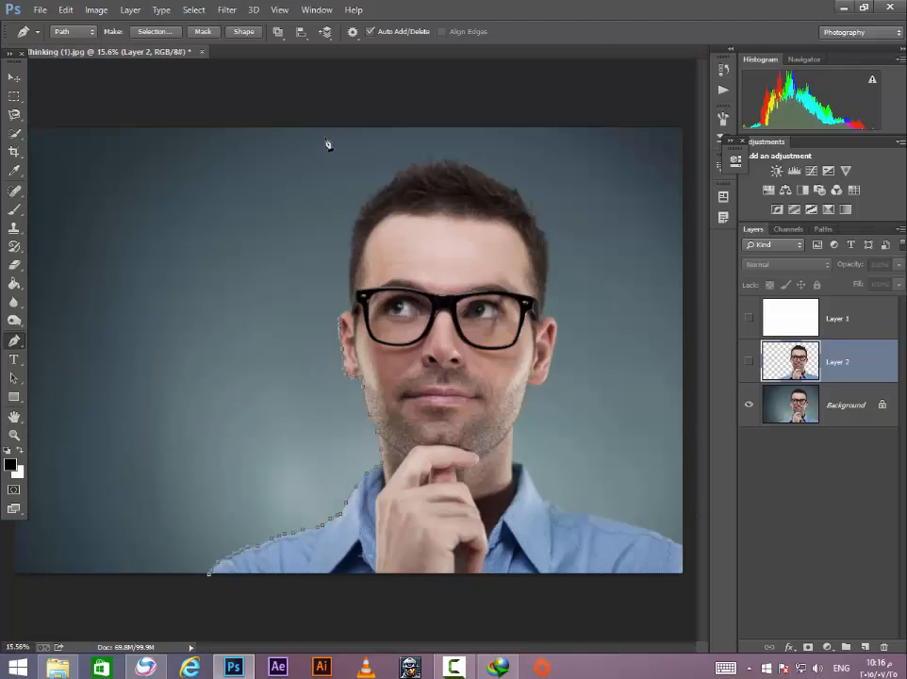
scroll(328, 143, up, 2)
scroll(347, 334, up, 5)
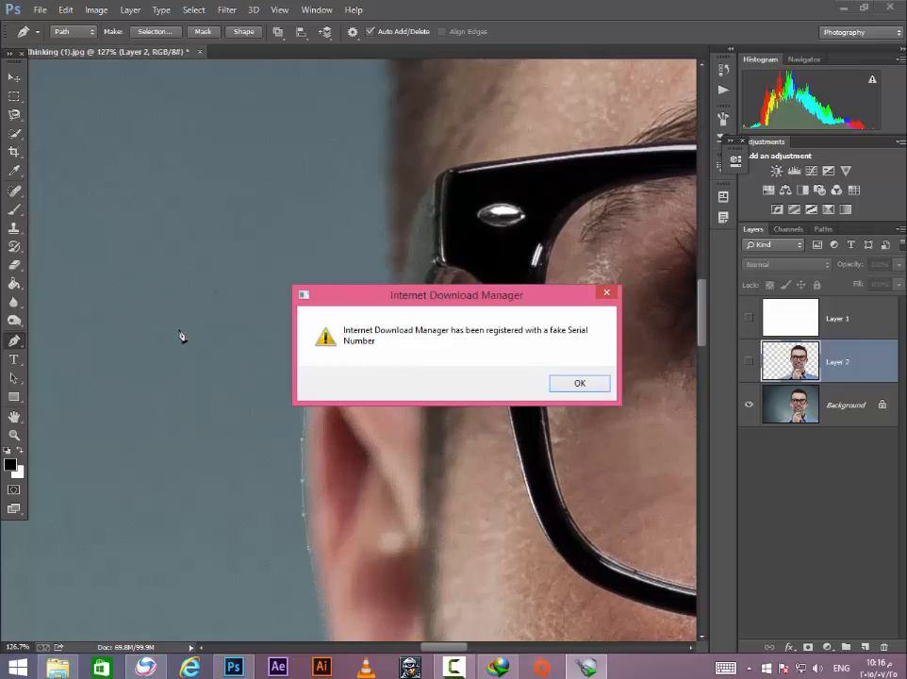
click(559, 386)
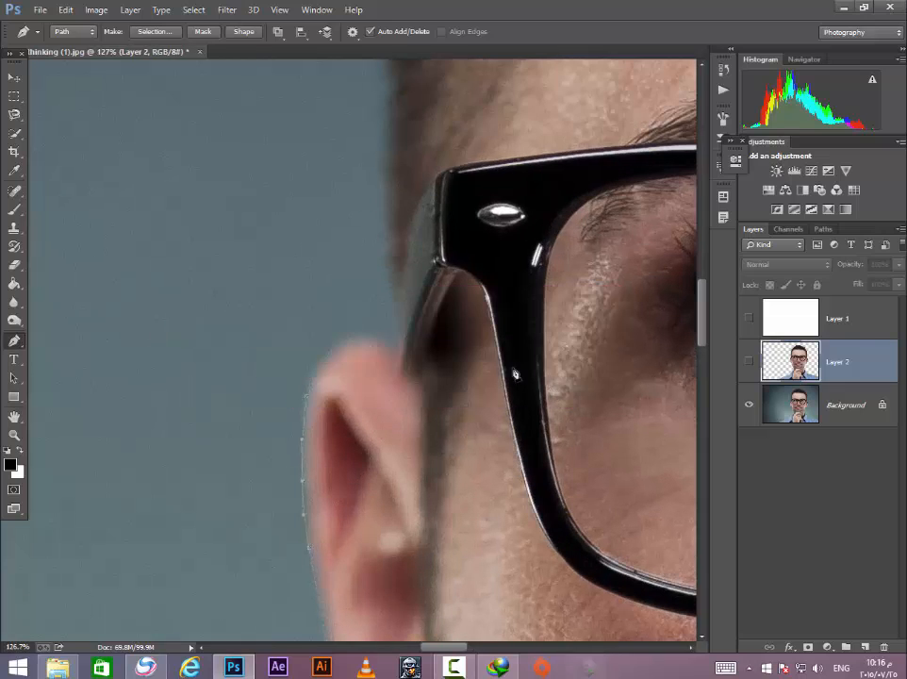
click(385, 341)
drag(356, 366, 341, 347)
Trace the path from the ear up along the edge of the side hair above the glasses.
scroll(350, 302, down, 5)
scroll(349, 236, up, 3)
click(382, 237)
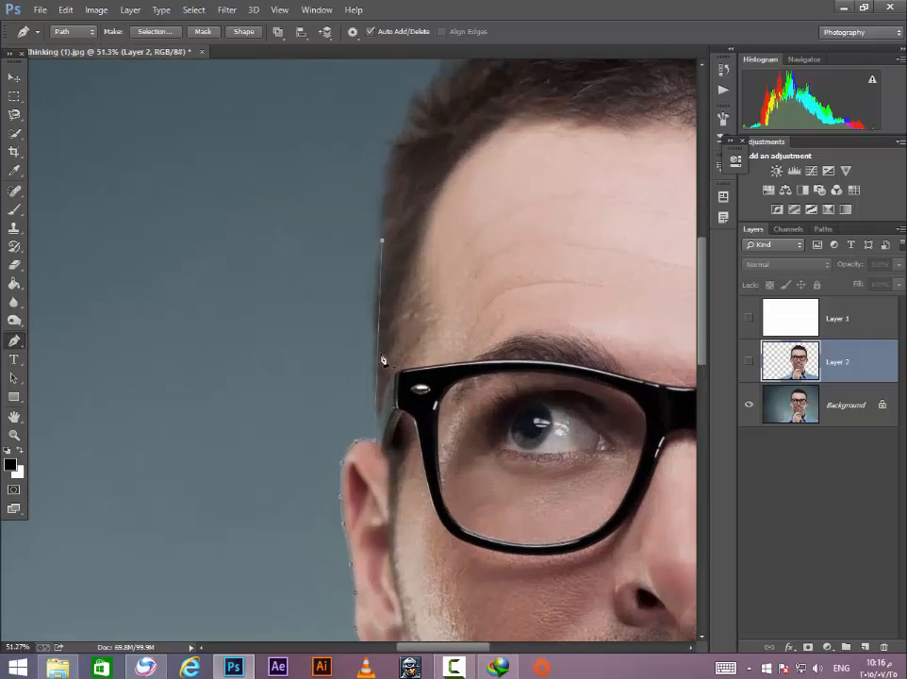
drag(381, 353, 374, 352)
click(386, 183)
click(376, 164)
click(387, 138)
Continue the path around the upper-left curve of the hair towards the crown.
scroll(365, 227, up, 4)
mouse_move(406, 130)
mouse_down()
mouse_move(370, 282)
mouse_move(413, 267)
mouse_move(405, 264)
mouse_up()
click(384, 304)
click(458, 220)
scroll(406, 269, down, 4)
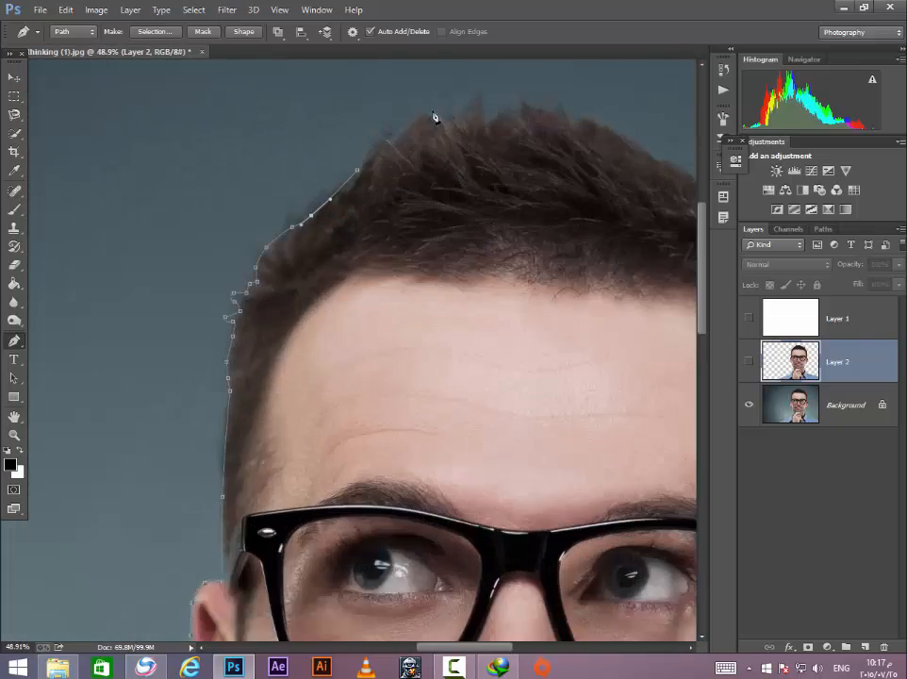
Trace the path in and out of the protruding hair tufts at the upper left of the head.
scroll(321, 272, up, 6)
click(322, 264)
click(387, 154)
click(415, 111)
click(384, 253)
click(412, 243)
click(511, 143)
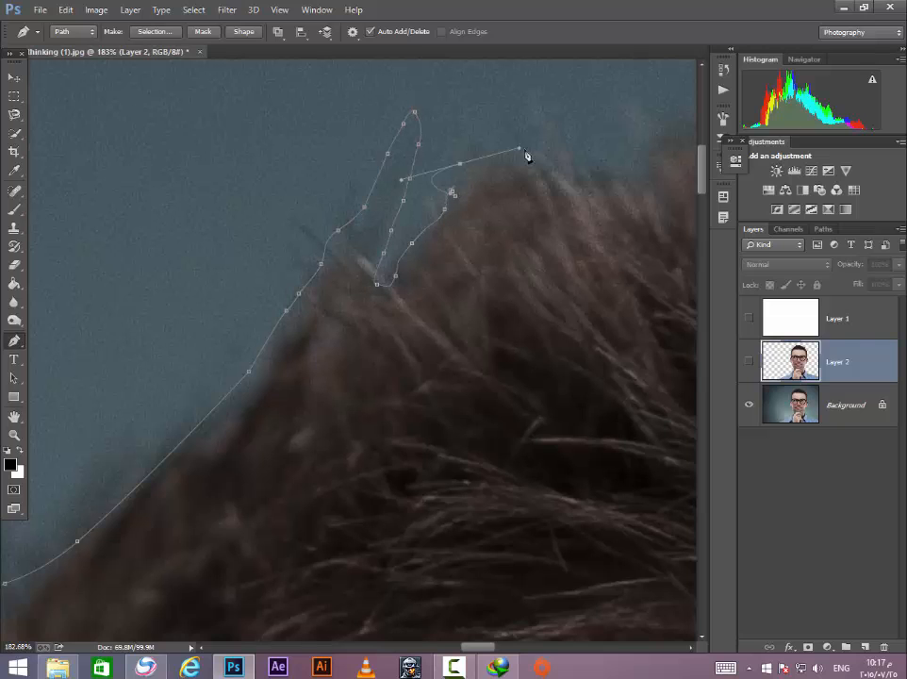
click(516, 104)
click(642, 160)
scroll(634, 154, down, 5)
scroll(344, 172, up, 3)
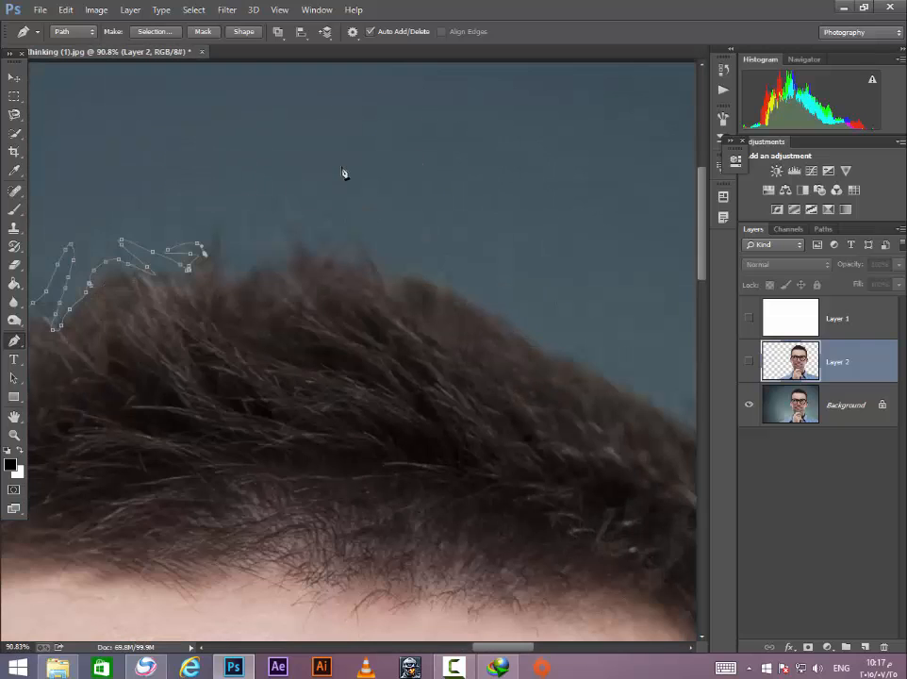
Trace the path over the crown and down the right slope of the hair, adding and adjusting anchor points along the edge.
click(317, 230)
click(409, 270)
click(443, 283)
click(481, 308)
click(657, 412)
click(581, 366)
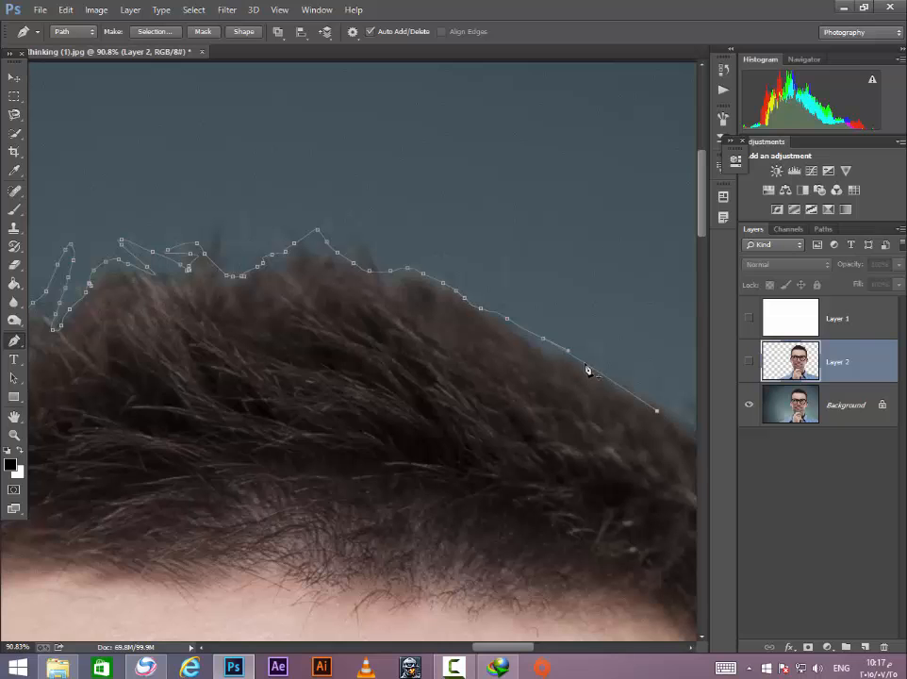
click(543, 338)
drag(528, 334, 524, 341)
scroll(560, 358, down, 4)
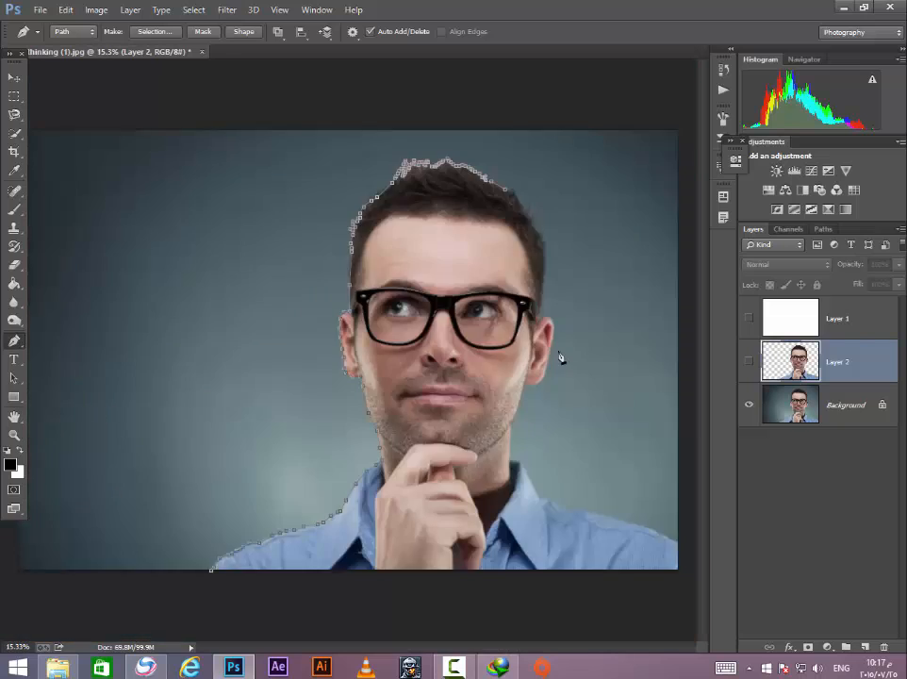
Trace the path in and out of the protruding hair tufts at the upper right of the head.
scroll(437, 362, up, 5)
click(419, 330)
click(428, 319)
click(443, 330)
click(454, 357)
click(477, 398)
click(499, 451)
click(534, 513)
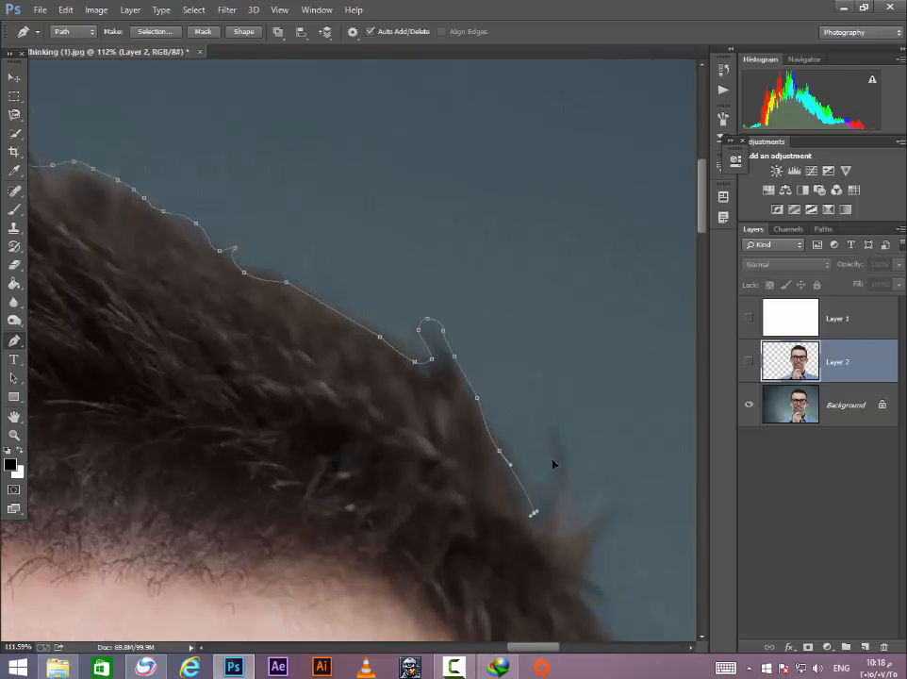
click(557, 483)
scroll(578, 580, down, 4)
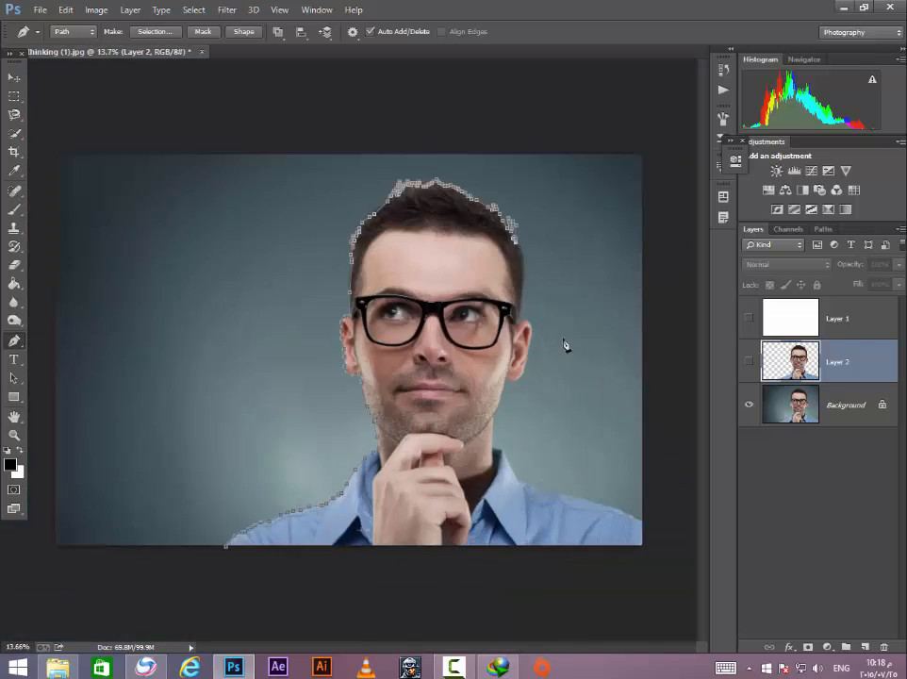
Continue the path down the right side hair to the top of the right ear.
scroll(567, 344, up, 3)
click(486, 364)
click(477, 477)
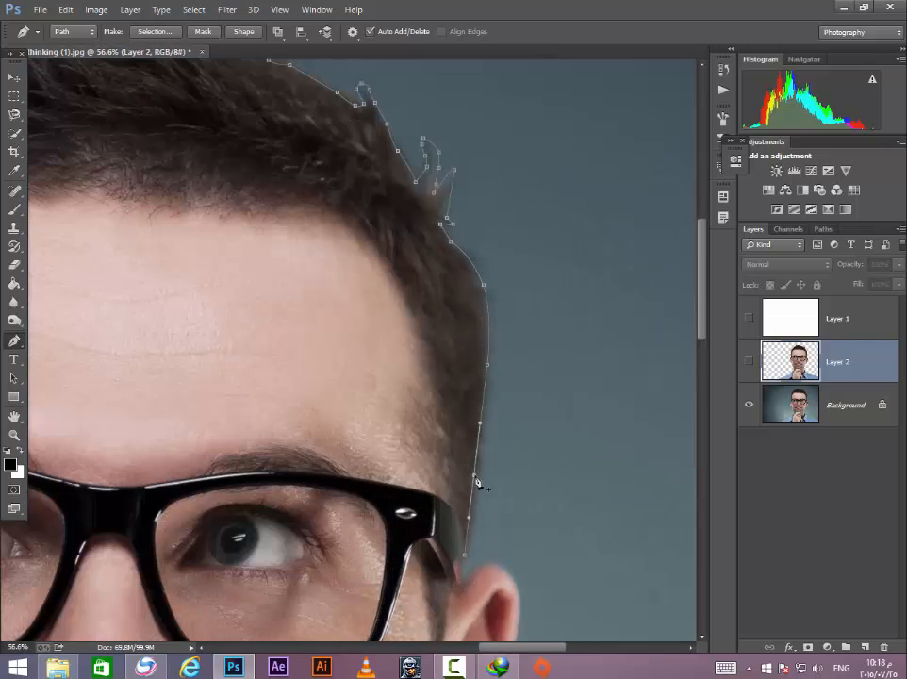
click(464, 554)
click(461, 581)
Curve the path around the outer edge of the right ear to its lobe.
scroll(472, 580, down, 4)
scroll(579, 376, up, 5)
click(600, 374)
click(598, 300)
drag(598, 300, 617, 298)
click(569, 509)
click(586, 444)
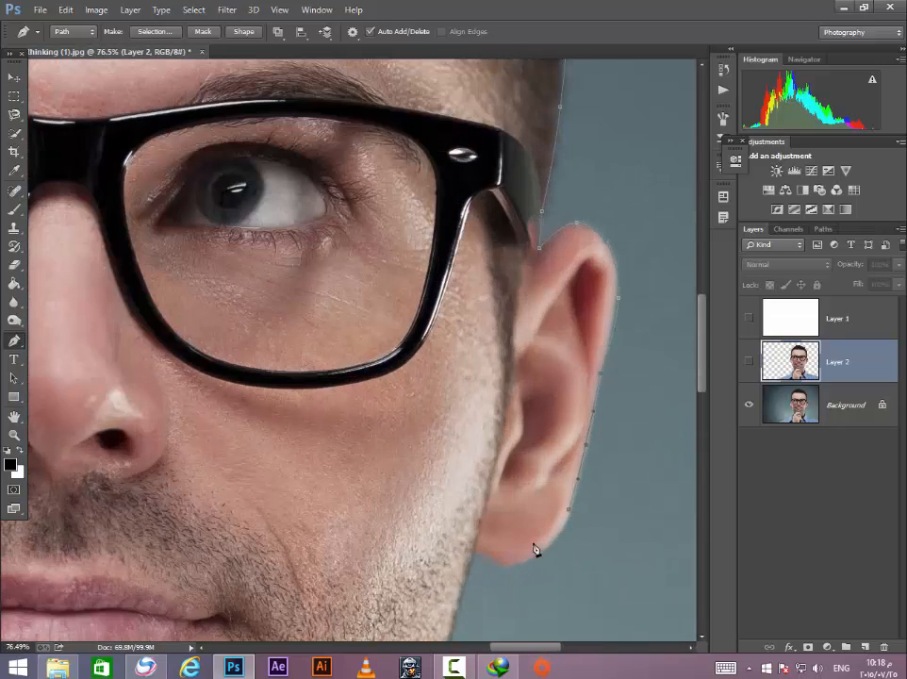
click(511, 566)
drag(538, 539, 542, 548)
Trace the path from the right earlobe along the jaw and down the neck to the shirt collar.
scroll(489, 562, down, 4)
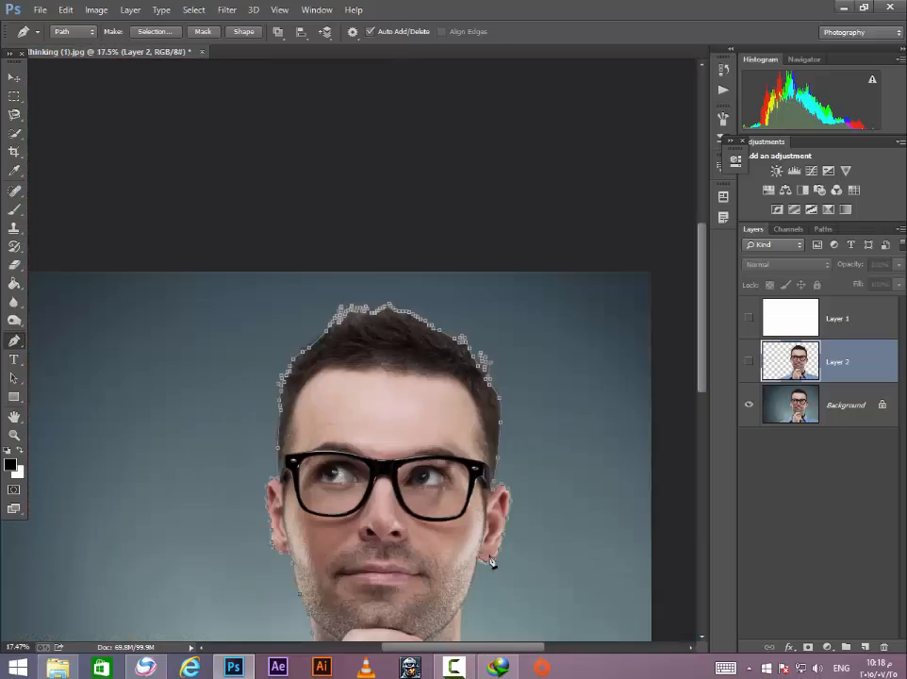
scroll(536, 445, up, 4)
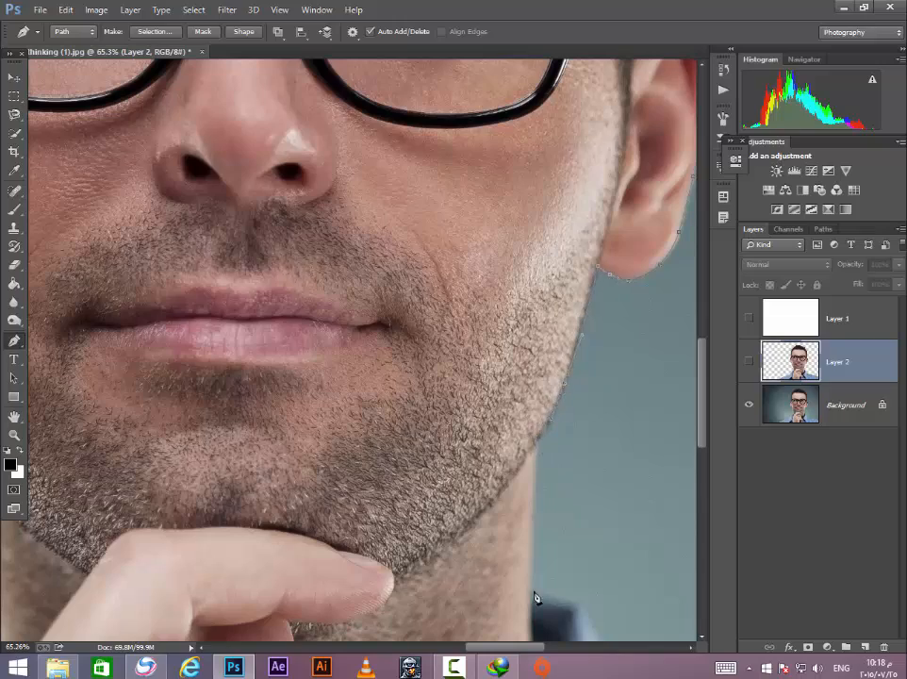
click(535, 460)
scroll(535, 462, down, 4)
scroll(524, 491, up, 5)
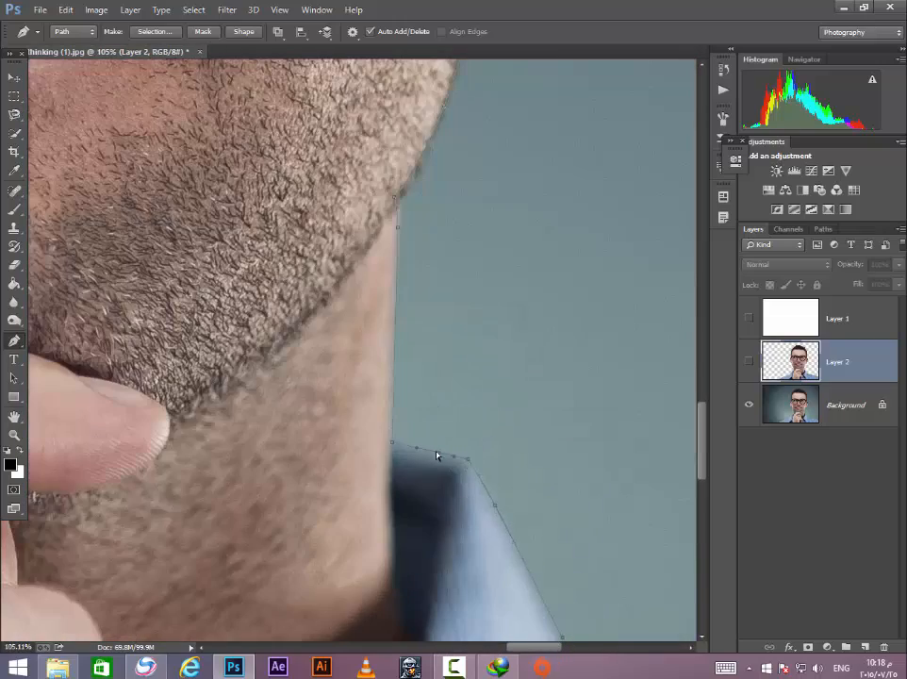
Continue the path along the right collar and shoulder to the photo's edge and close it below the image.
scroll(327, 339, down, 4)
scroll(478, 419, up, 4)
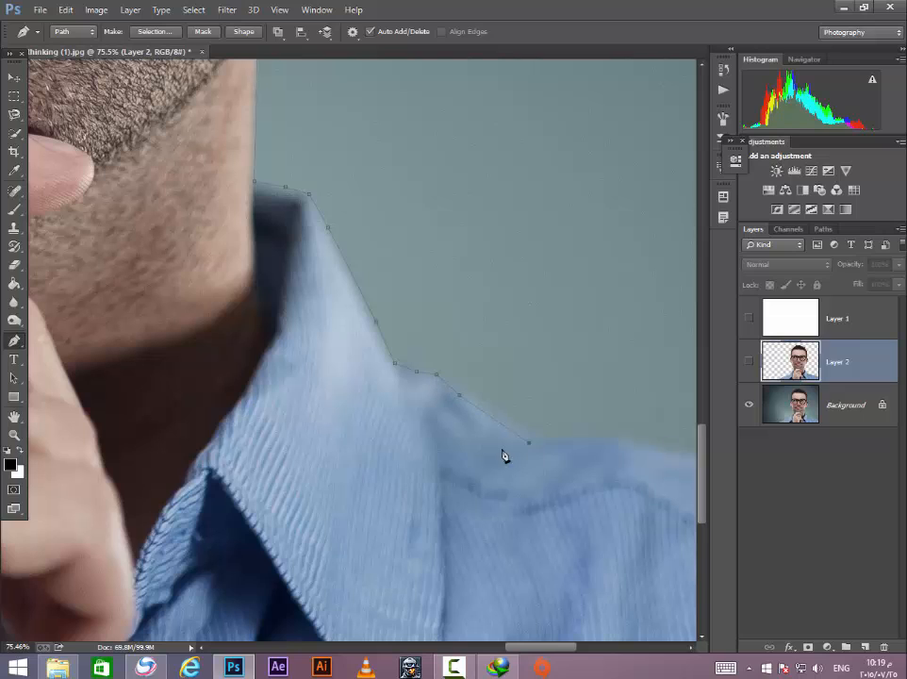
click(489, 413)
scroll(598, 445, down, 4)
scroll(528, 423, up, 4)
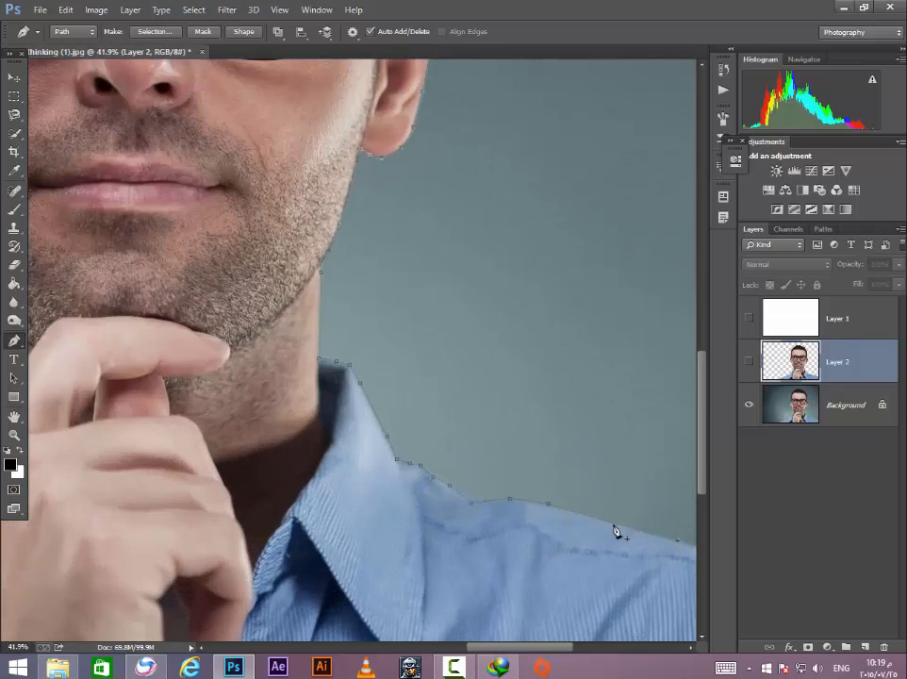
scroll(614, 530, down, 4)
scroll(620, 542, up, 4)
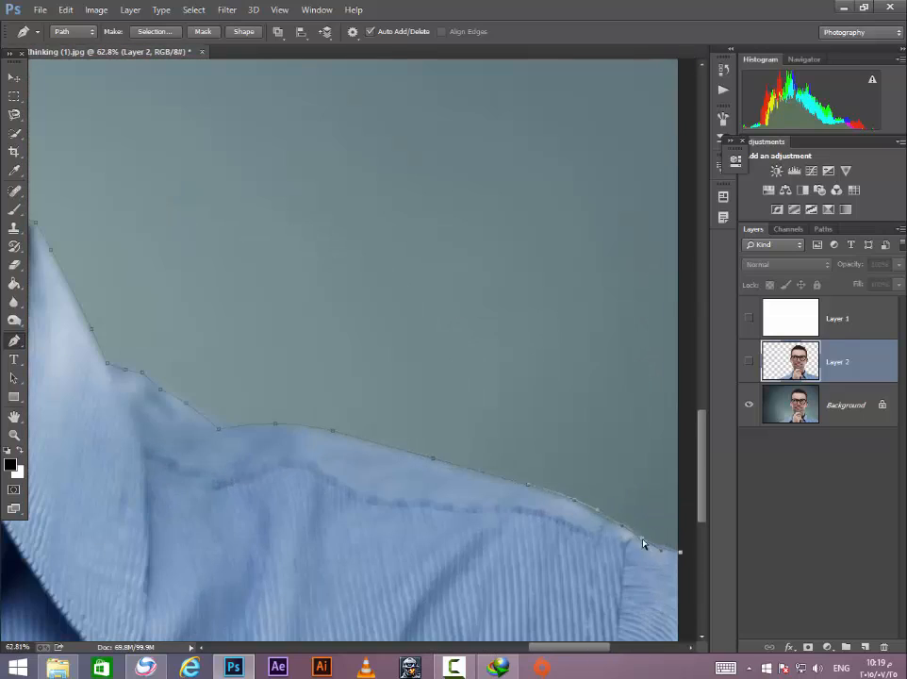
scroll(644, 542, down, 5)
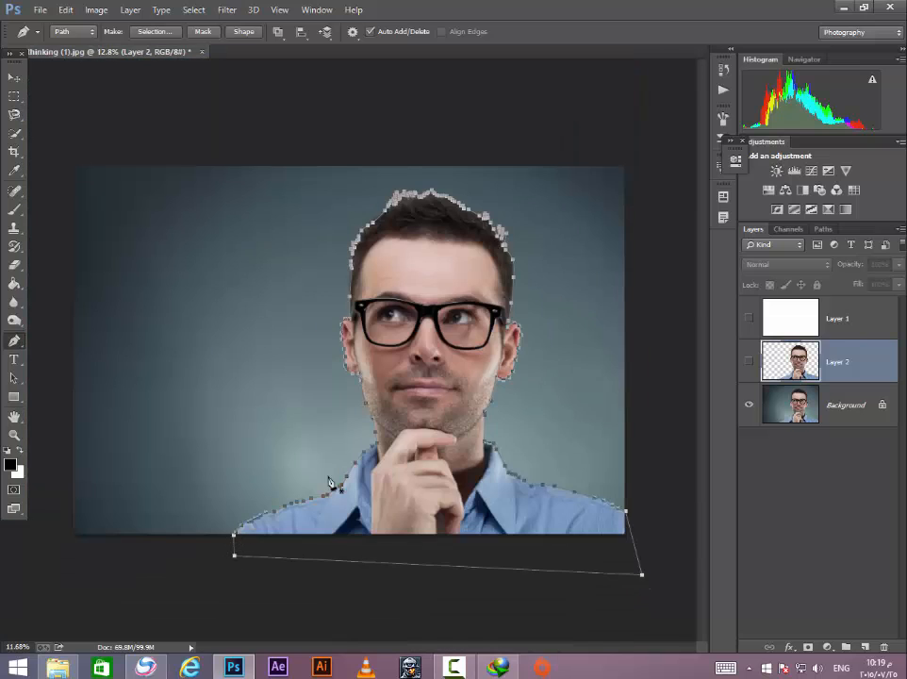
Examine the closed path around the man's hair, face and shoulders.
scroll(314, 431, up, 2)
scroll(310, 431, up, 3)
scroll(300, 433, down, 4)
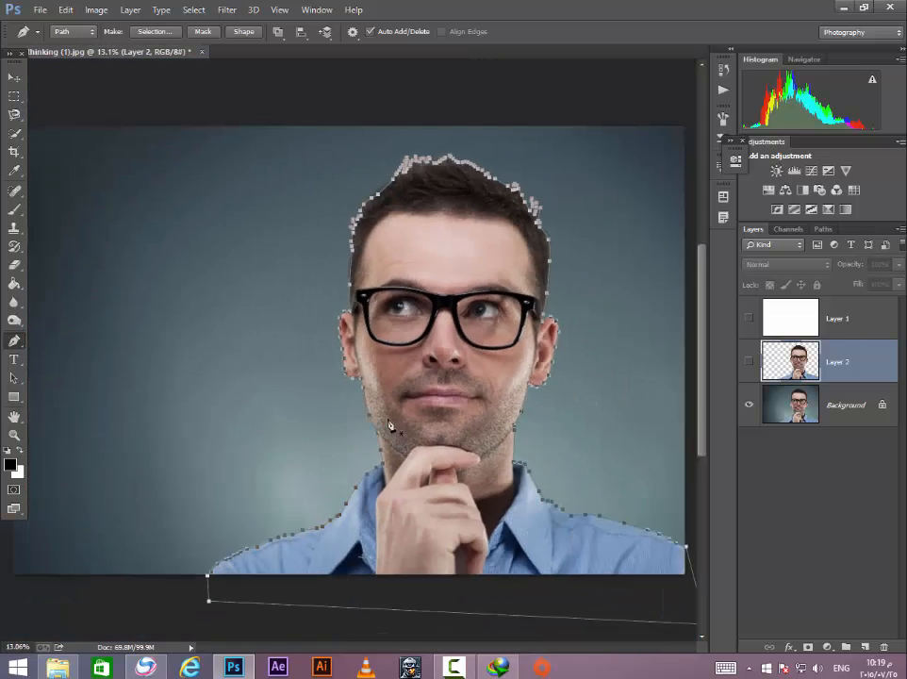
scroll(405, 415, up, 3)
scroll(411, 412, up, 1)
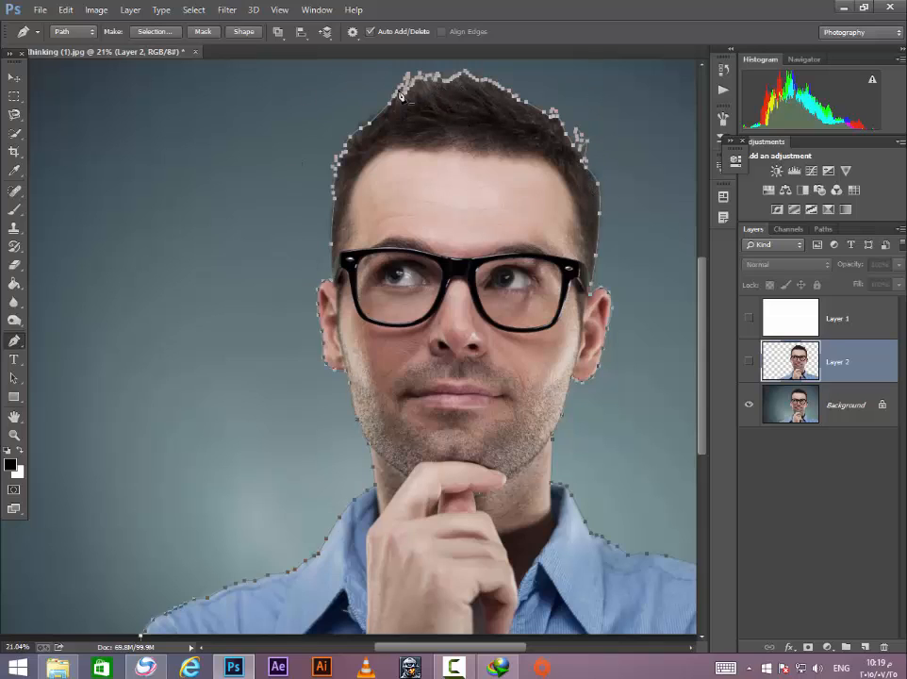
scroll(633, 166, down, 5)
scroll(652, 285, up, 4)
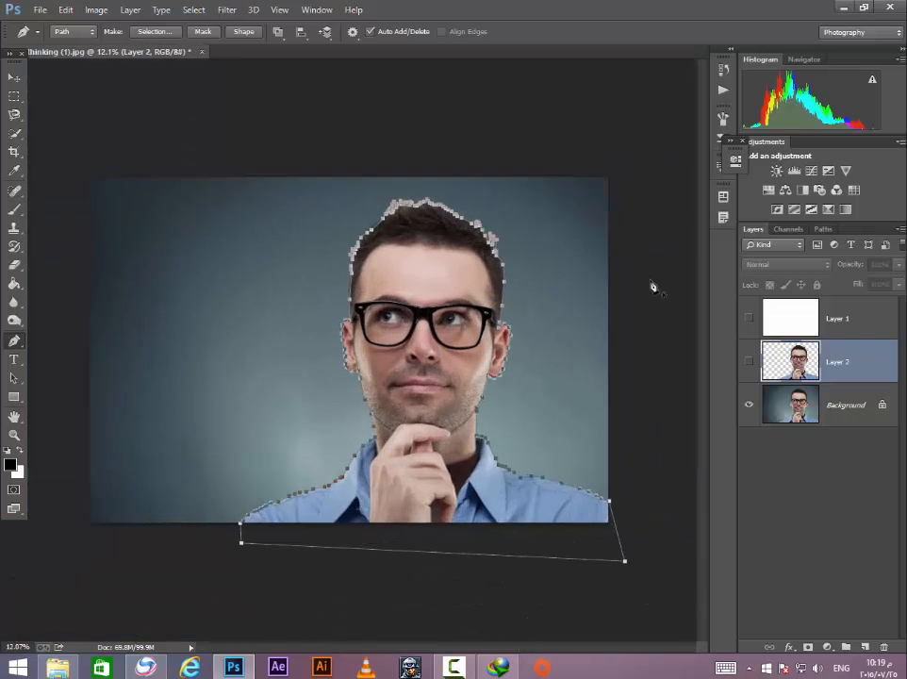
scroll(613, 340, down, 2)
scroll(434, 467, up, 4)
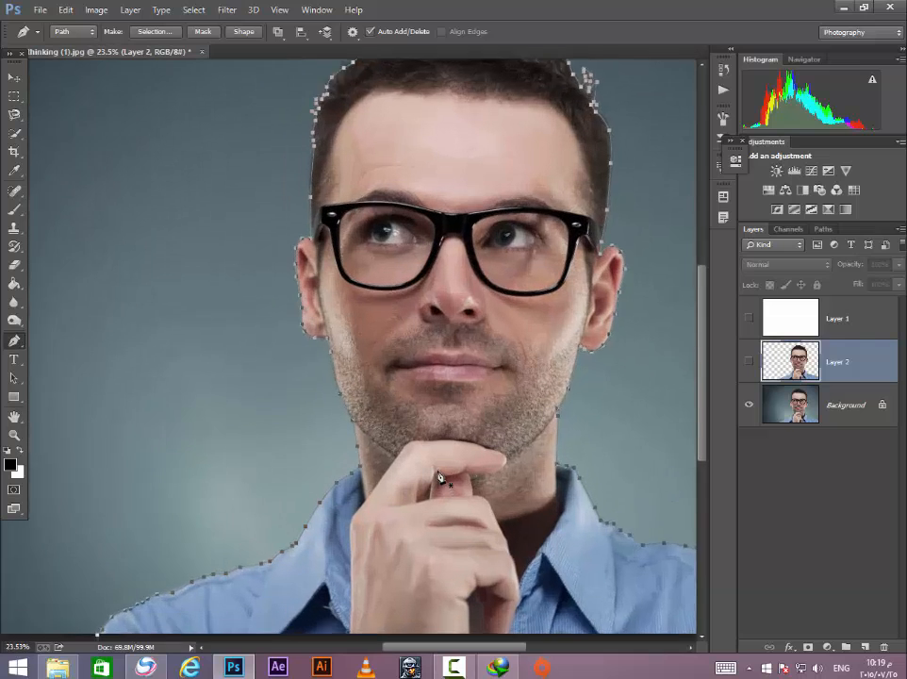
scroll(438, 477, down, 3)
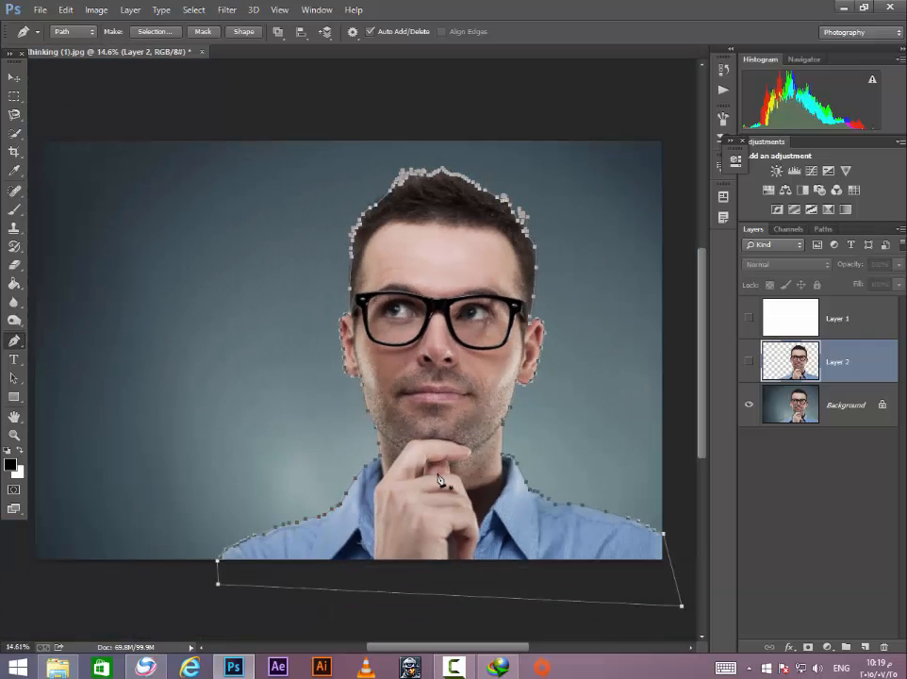
scroll(432, 482, up, 1)
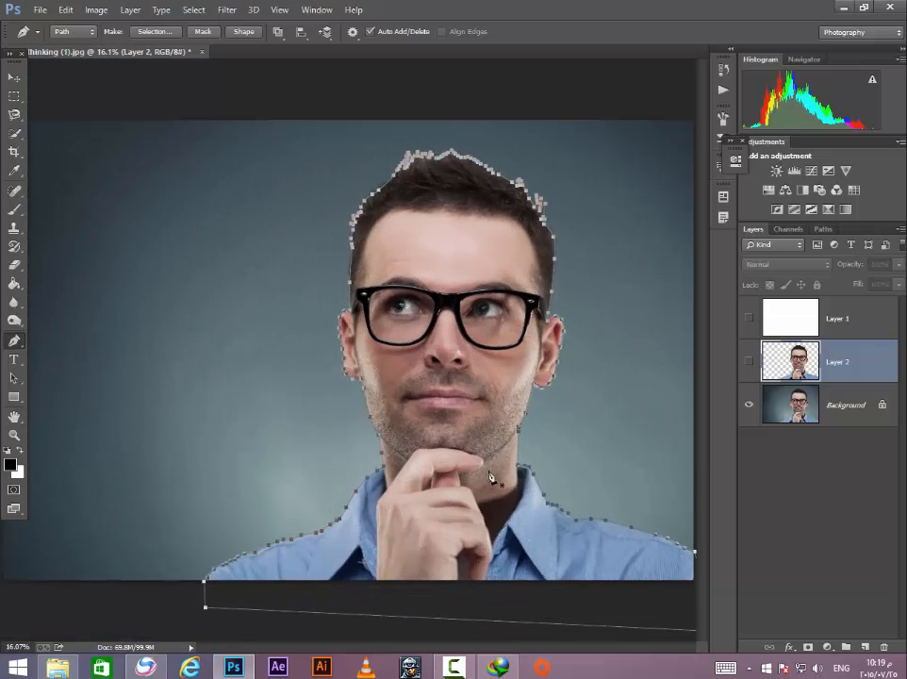
Convert the path into a new anti-aliased selection with a 0-pixel feather radius, with the Background layer active.
click(802, 417)
scroll(479, 415, down, 2)
scroll(539, 499, up, 2)
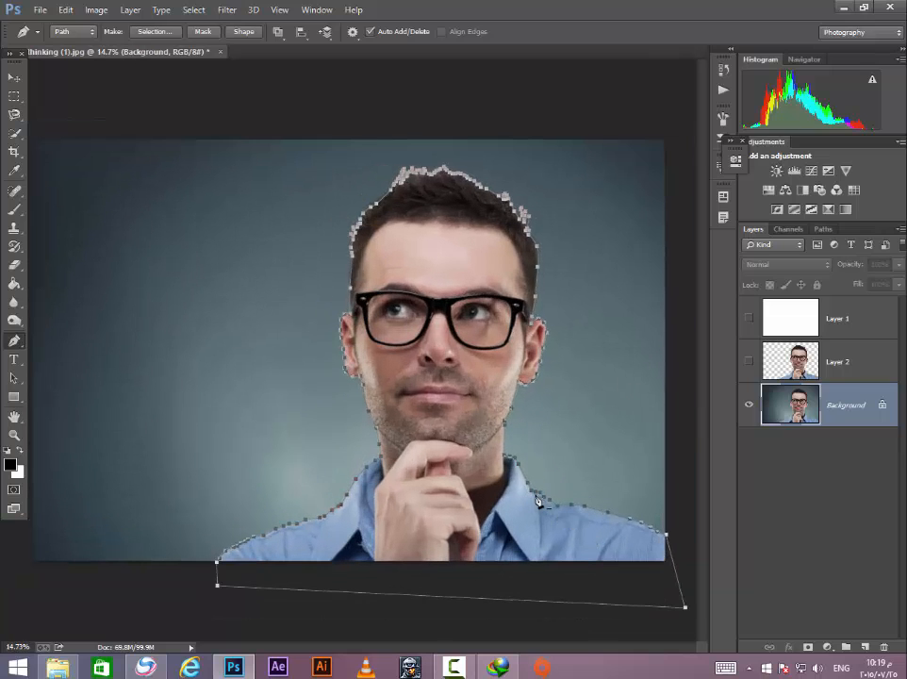
click(579, 381)
right_click(430, 277)
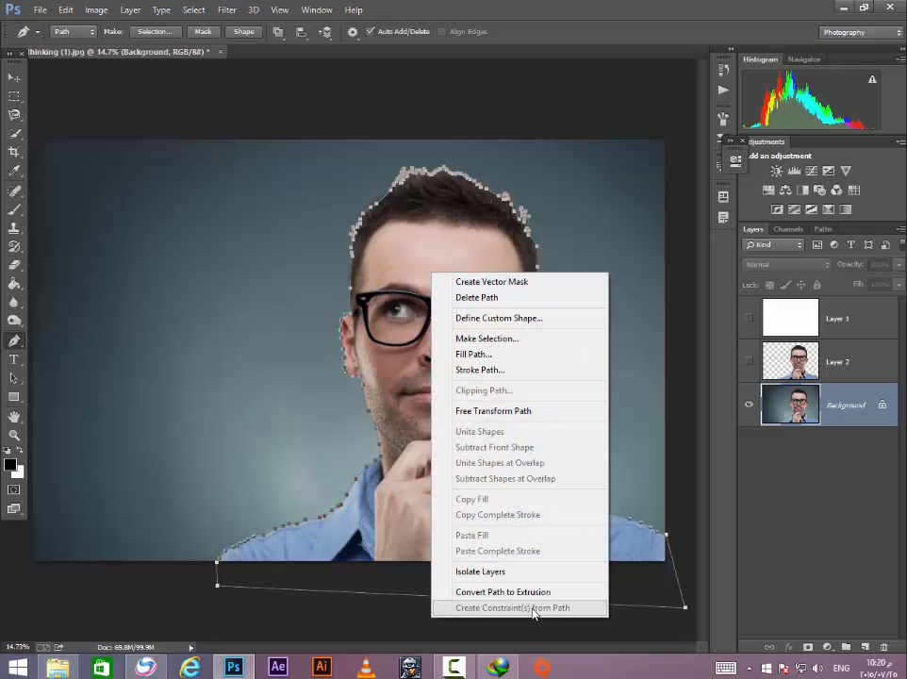
click(486, 338)
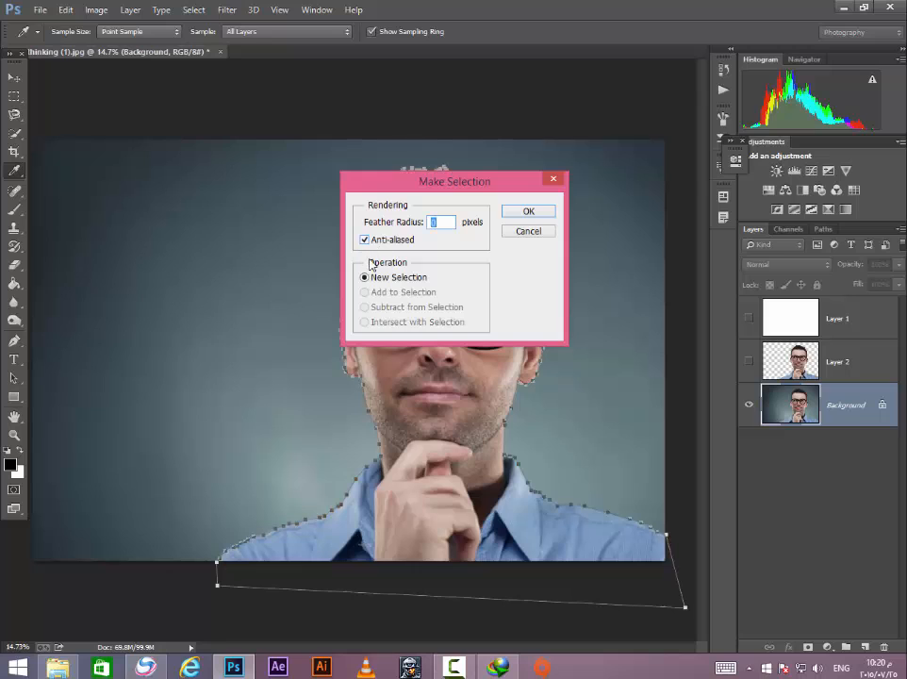
click(529, 211)
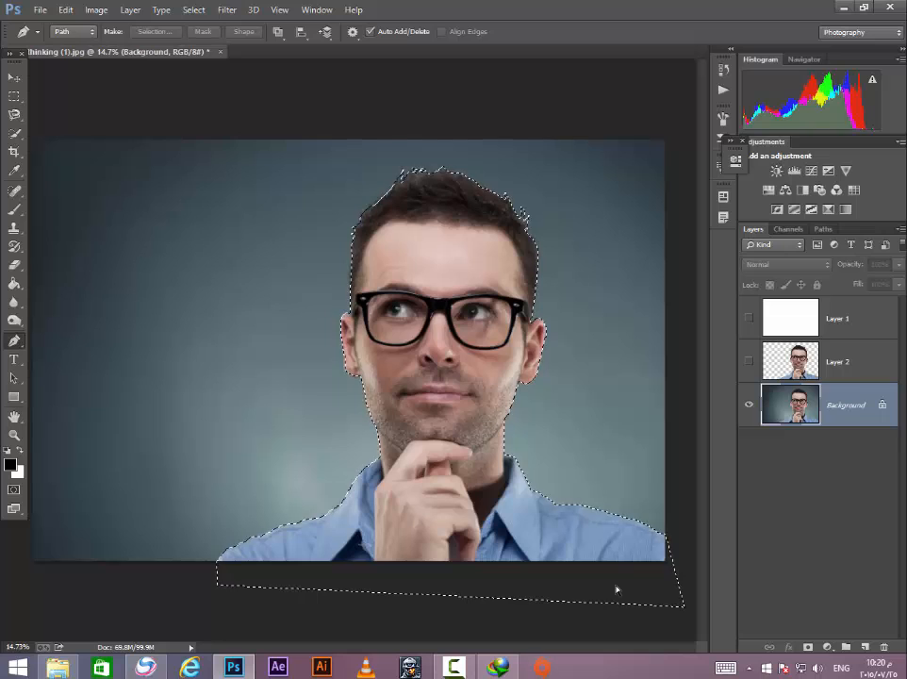
Copy the selected man to a new layer and hide the Background, keeping Layer 2 hidden.
key(ctrl+j)
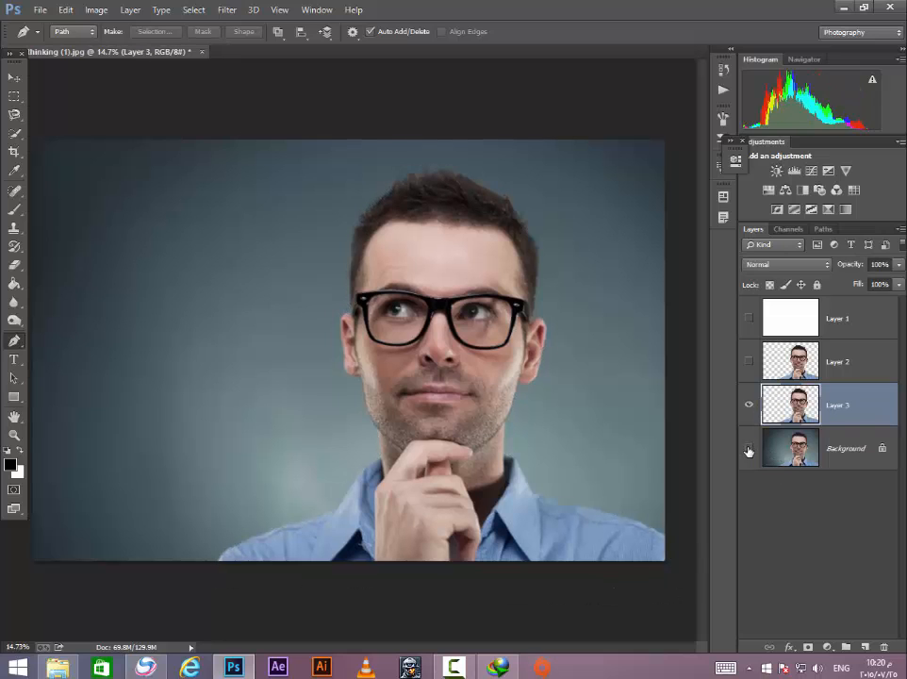
click(748, 448)
click(750, 362)
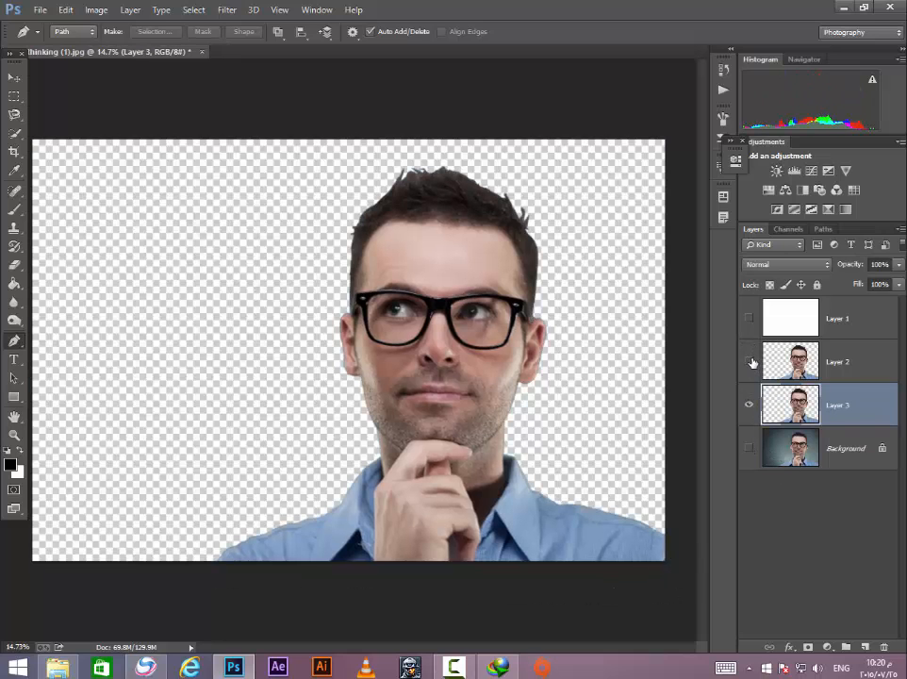
click(750, 362)
Show the white Layer 1 and move it directly below Layer 3.
click(749, 319)
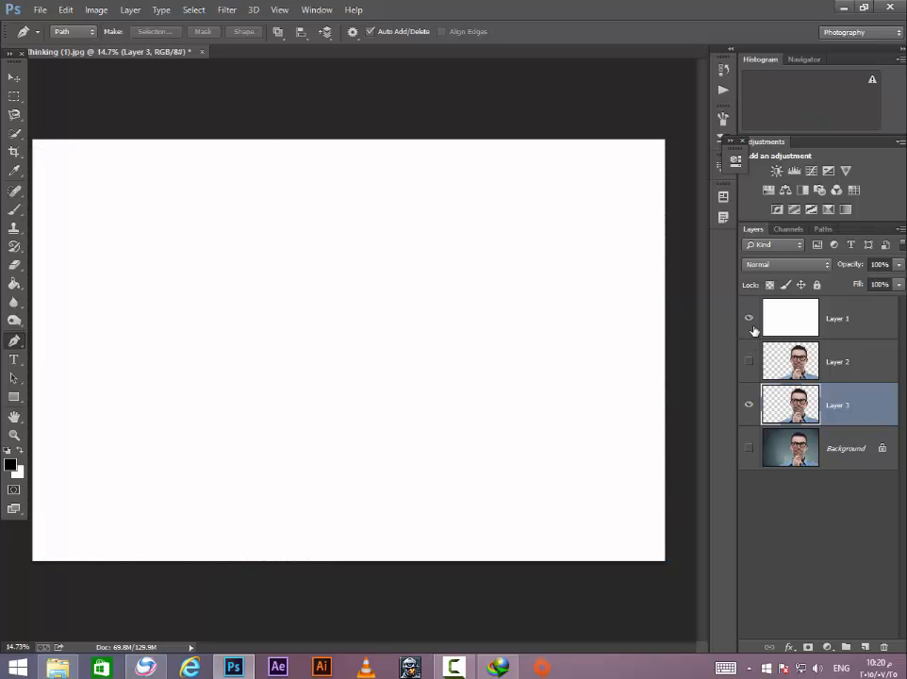
drag(814, 320, 829, 426)
scroll(510, 371, down, 2)
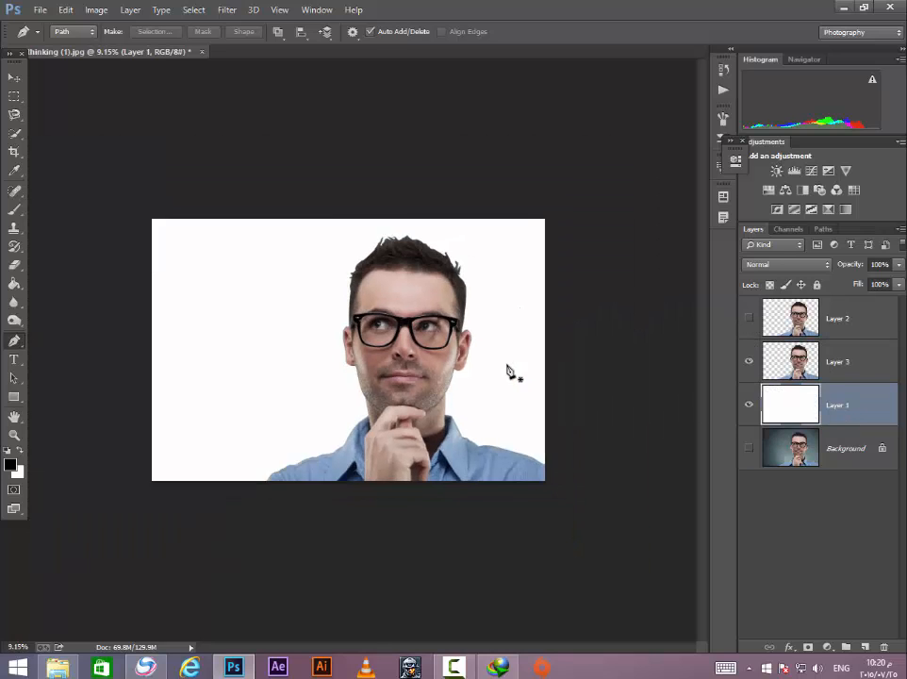
Examine the edges of the Pen tool cutout against the white background.
scroll(516, 375, up, 1)
scroll(517, 374, up, 1)
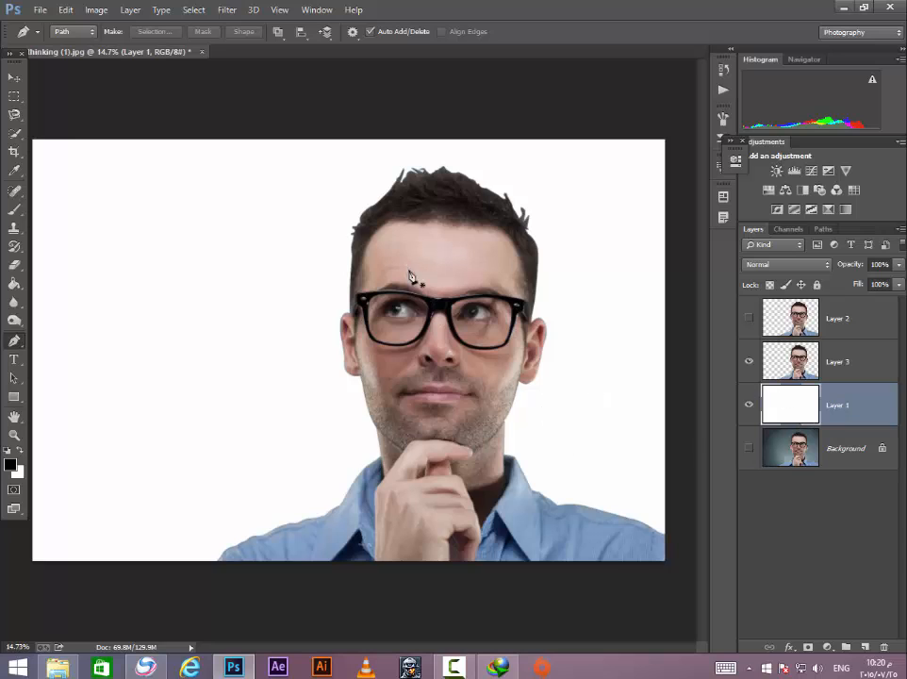
scroll(406, 299, down, 1)
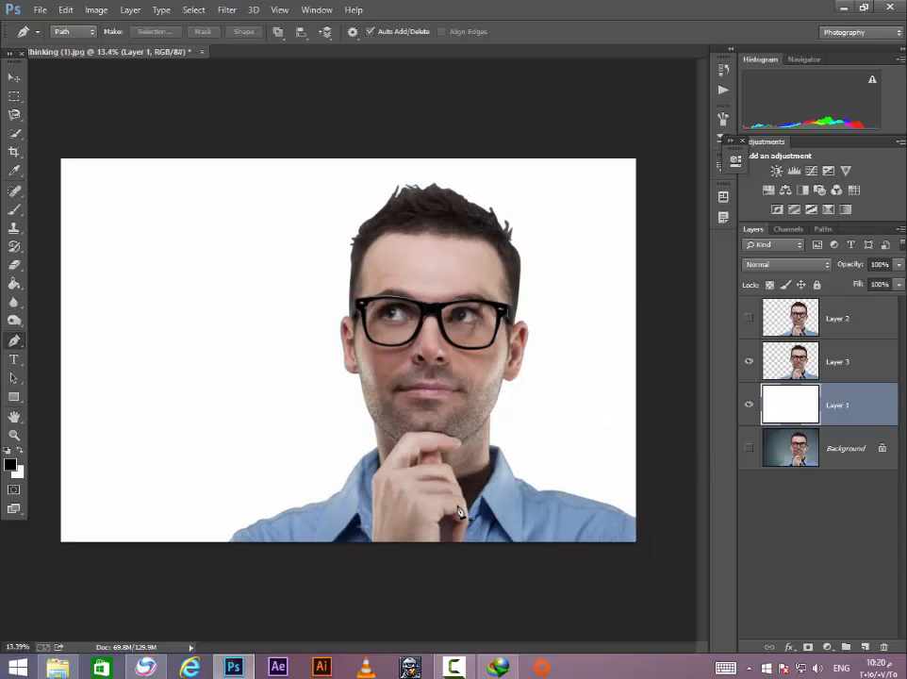
scroll(415, 381, down, 1)
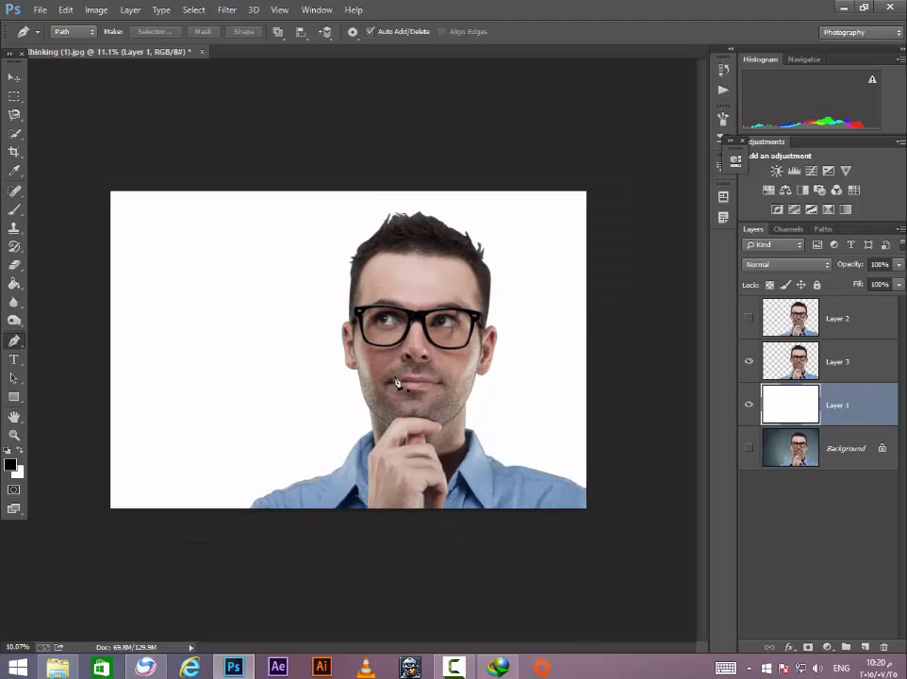
scroll(381, 387, up, 2)
scroll(396, 396, down, 1)
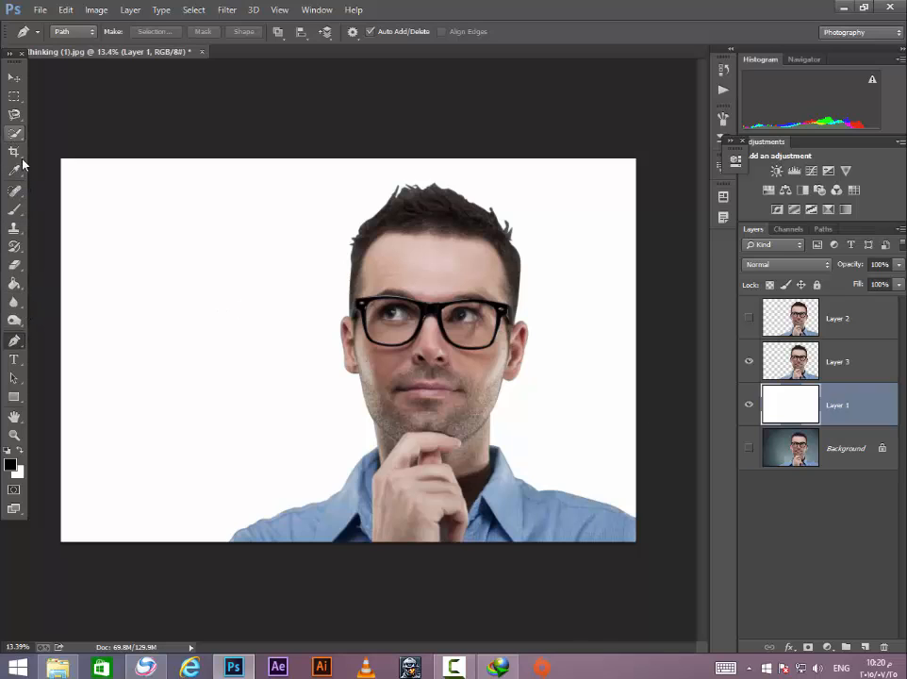
scroll(527, 348, down, 2)
scroll(527, 349, up, 3)
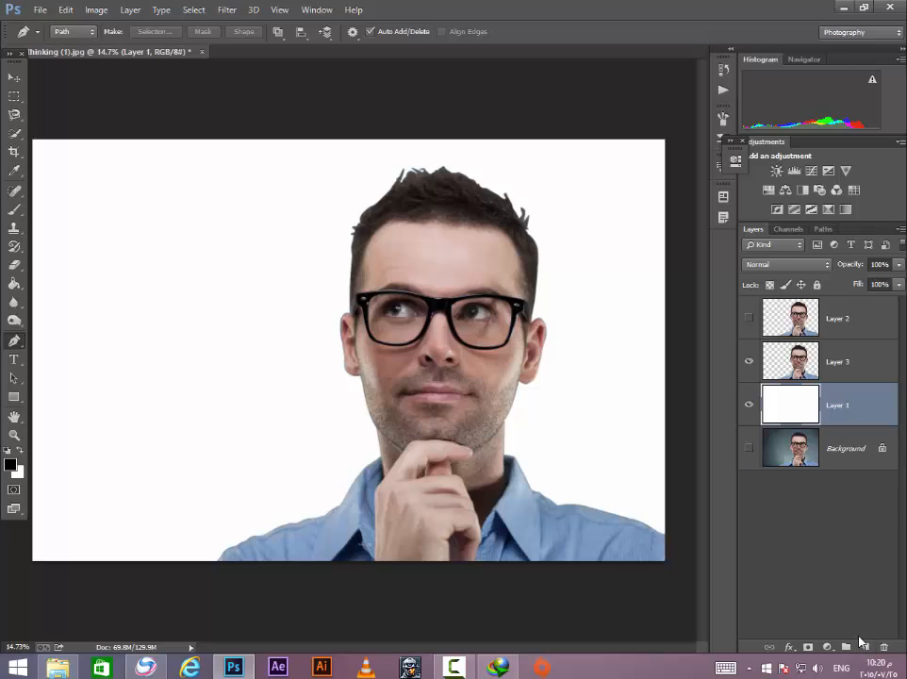
Merge a new empty layer into the white Layer 1 and leave only Layer 1 visible.
click(863, 647)
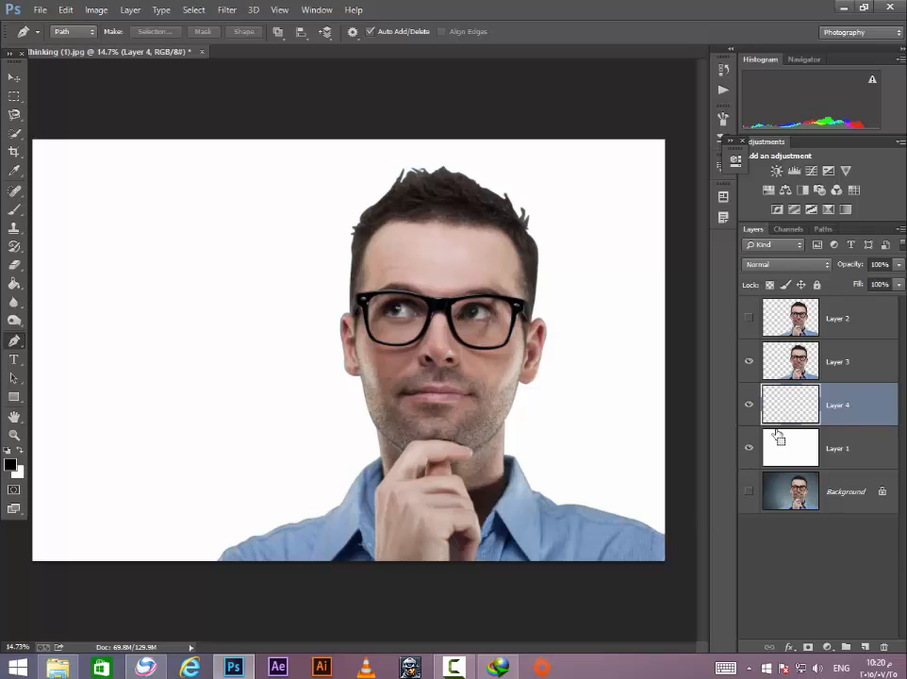
key(ctrl+e)
alt+click(750, 405)
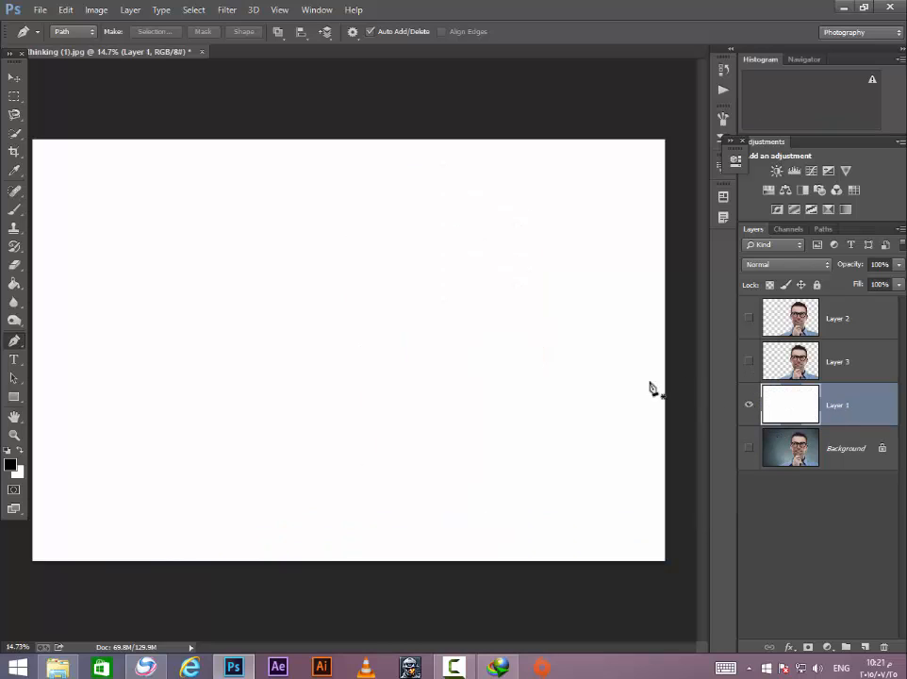
scroll(502, 370, down, 2)
scroll(500, 371, up, 1)
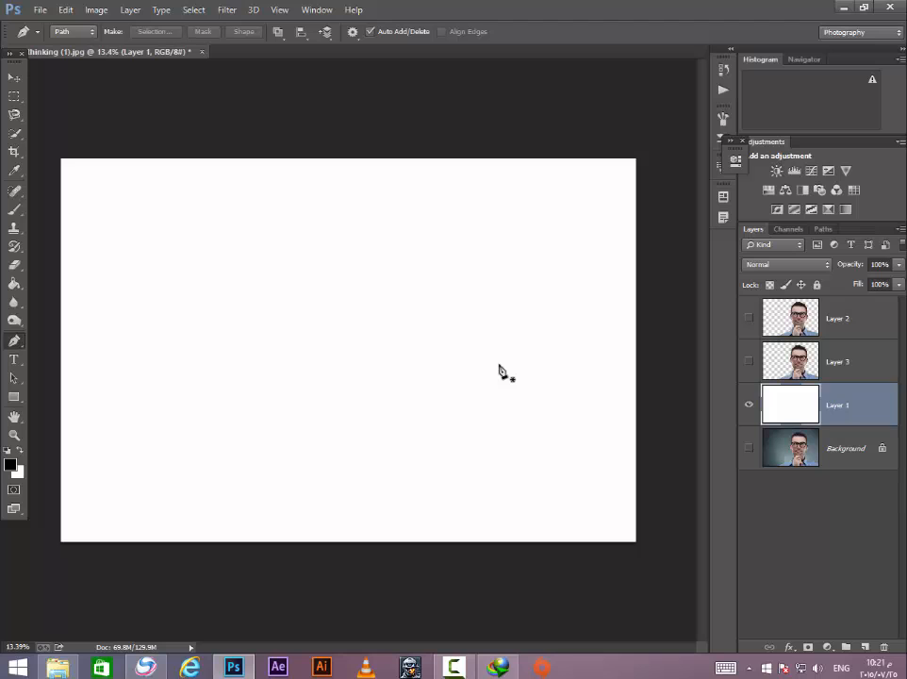
Draw an open six-point path on the white Layer 1 with the Pen tool, outlining half a bottle from neck to base.
scroll(370, 366, down, 1)
scroll(273, 290, up, 1)
scroll(295, 235, up, 1)
scroll(294, 235, down, 1)
click(330, 223)
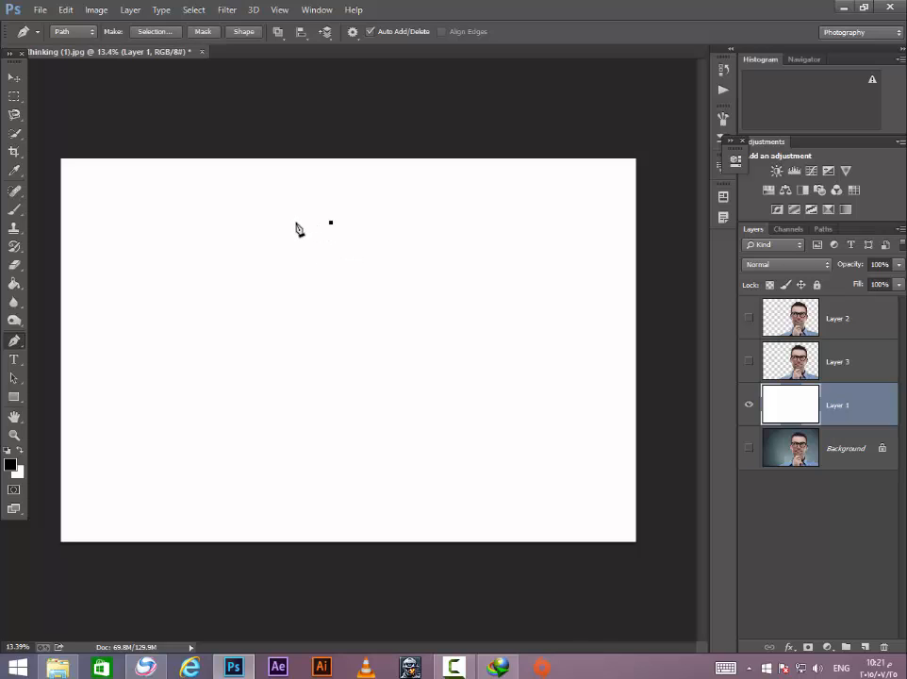
click(296, 224)
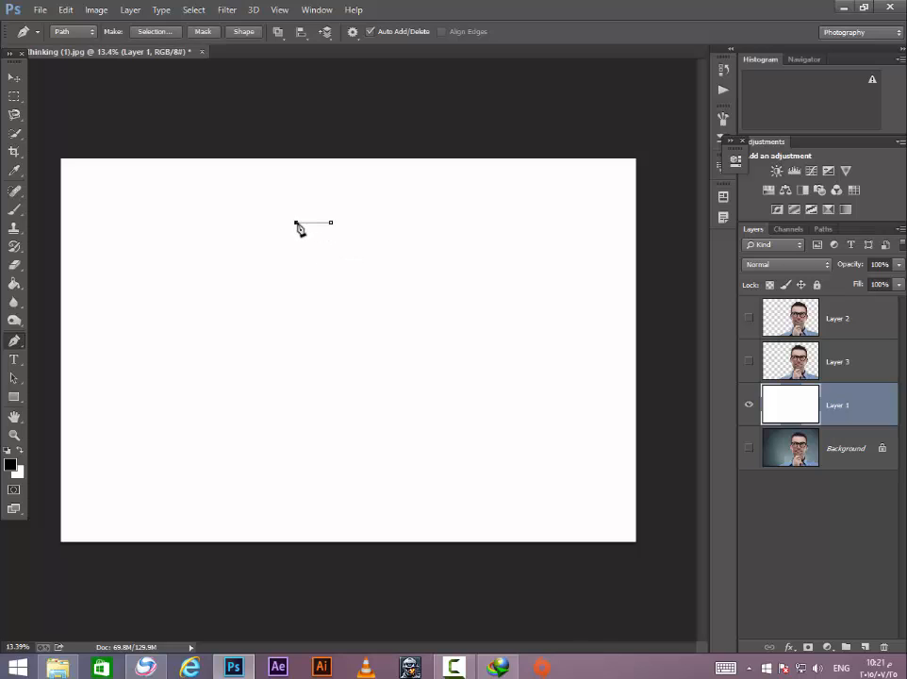
click(295, 322)
click(218, 334)
click(235, 534)
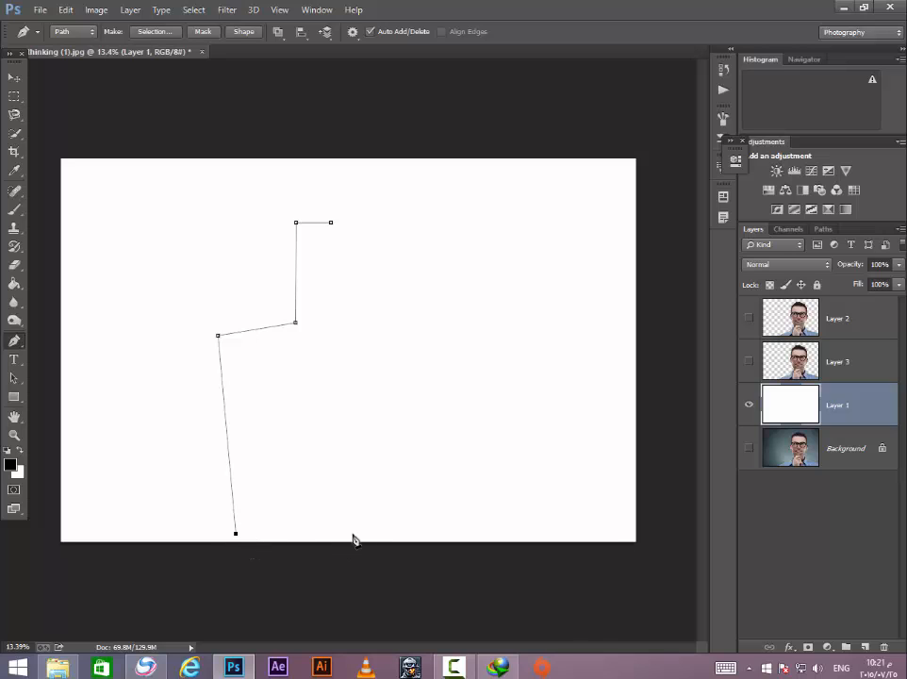
click(361, 535)
Move the shoulder's outer anchor and both base anchors of the half-bottle path inwards to narrow its body.
drag(220, 337, 243, 334)
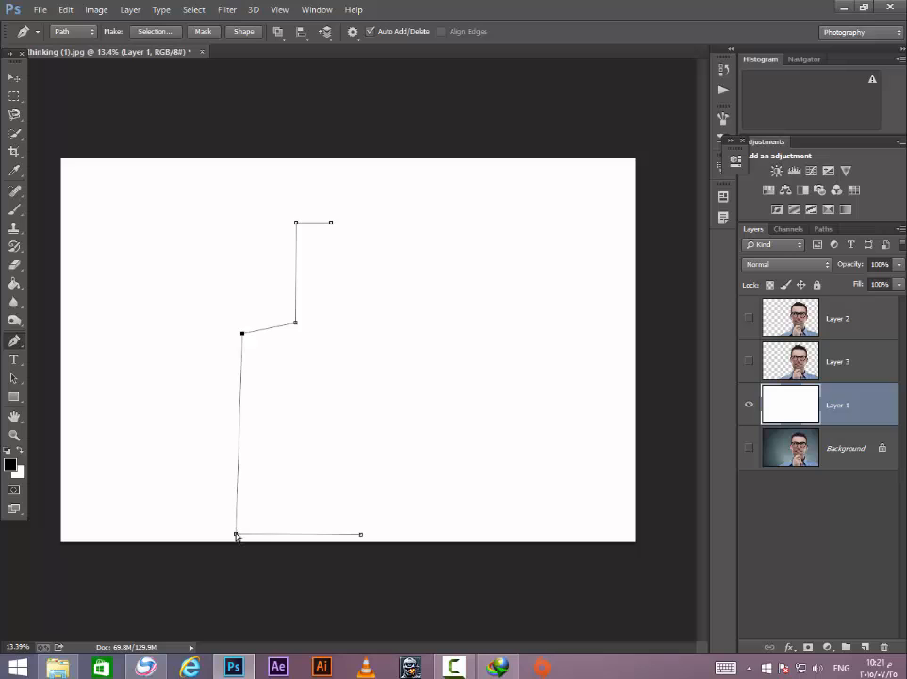
drag(236, 535, 246, 533)
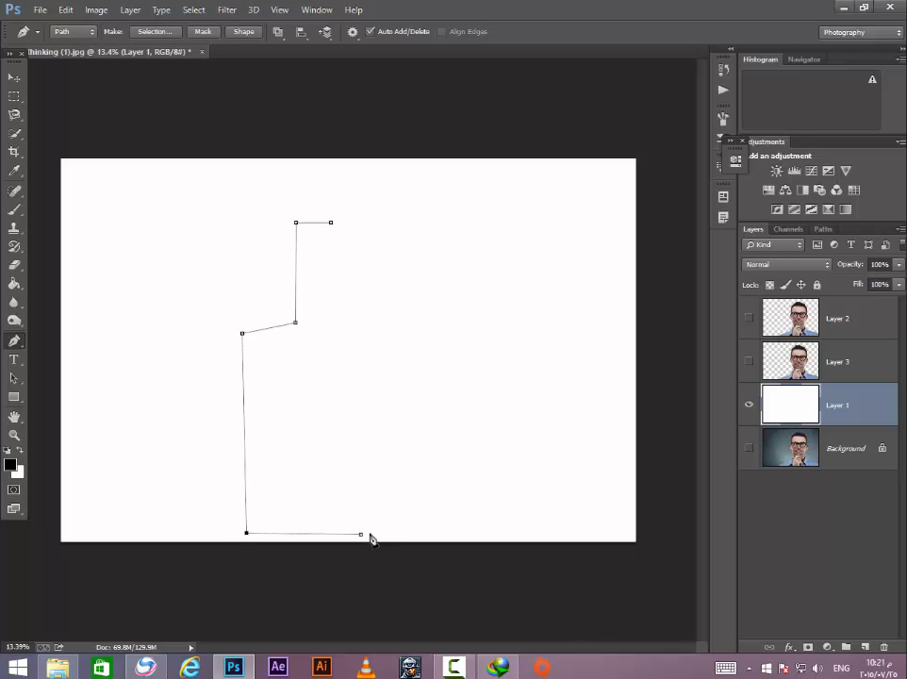
drag(361, 536, 325, 534)
Add anchor points on the shoulder, neck side and top edge of the half-bottle path and curve the shoulder.
drag(271, 330, 267, 324)
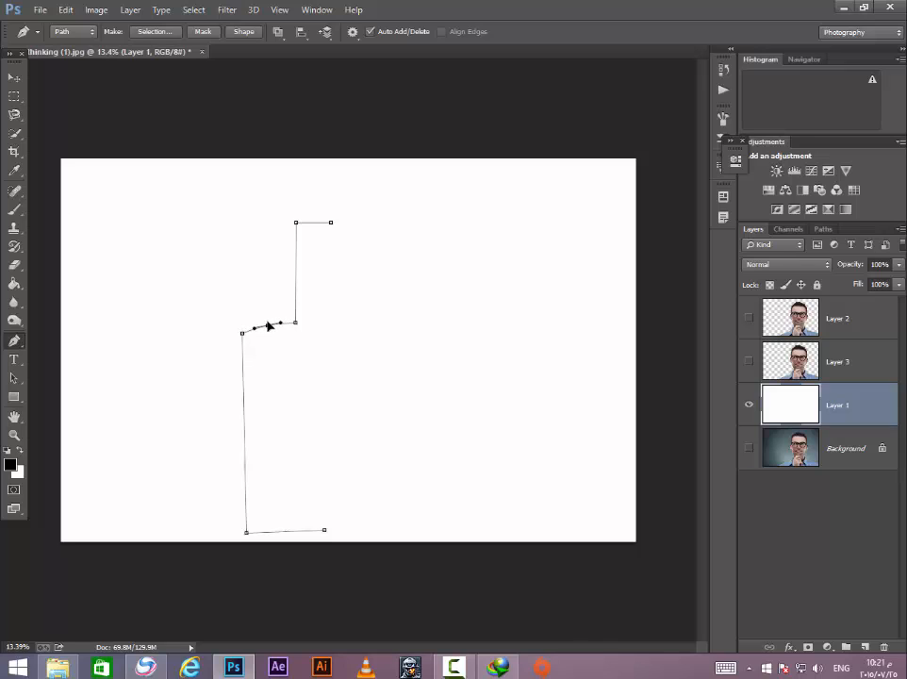
click(296, 265)
drag(297, 267, 299, 260)
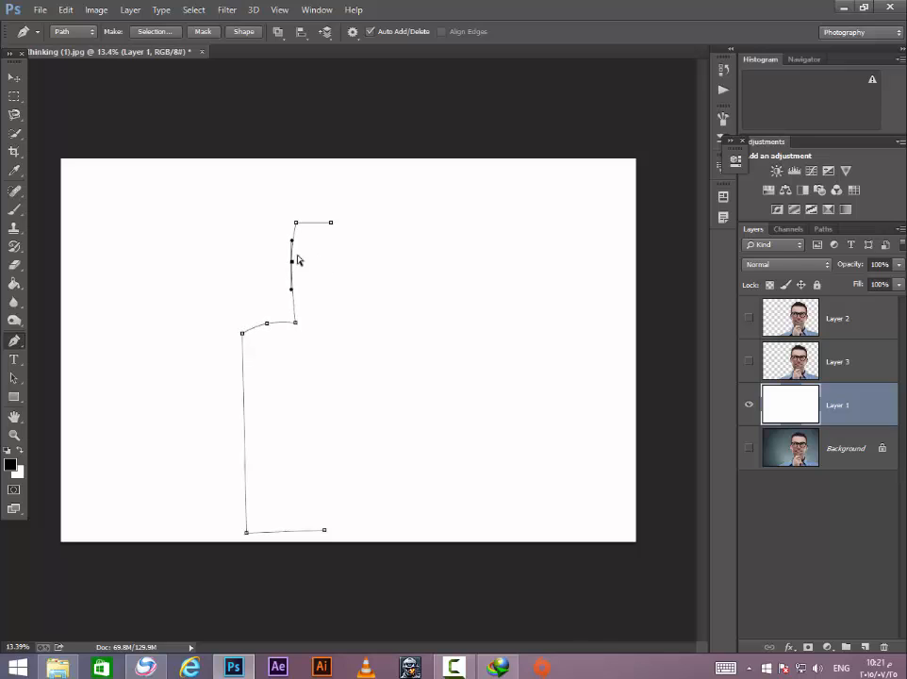
click(316, 223)
drag(311, 226, 314, 223)
Shift the neck and base anchors to refine the half-bottle outline, and close the path with a straight edge.
drag(295, 321, 285, 321)
drag(289, 267, 321, 224)
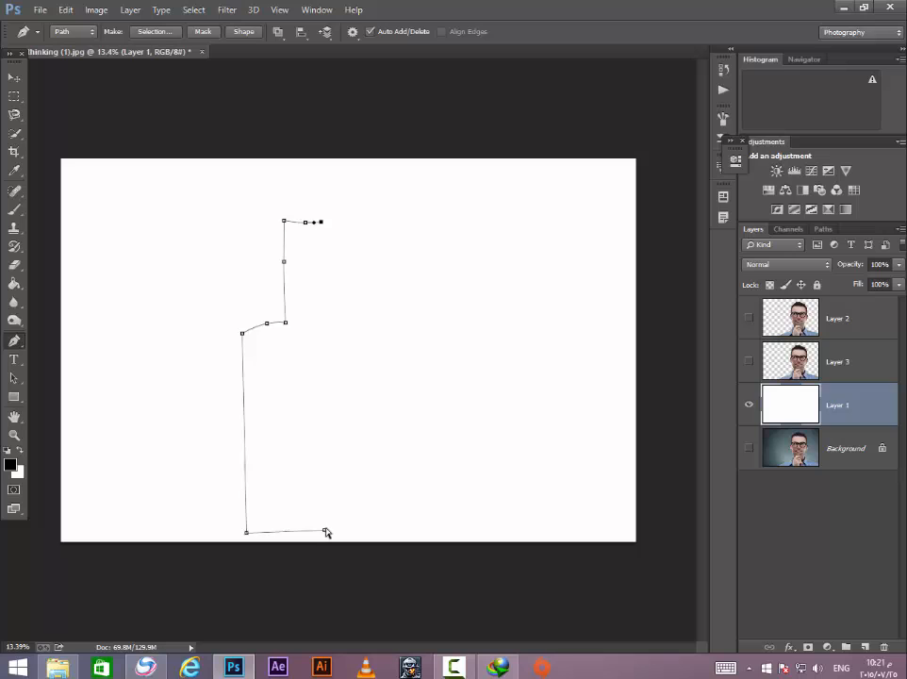
drag(325, 532, 324, 535)
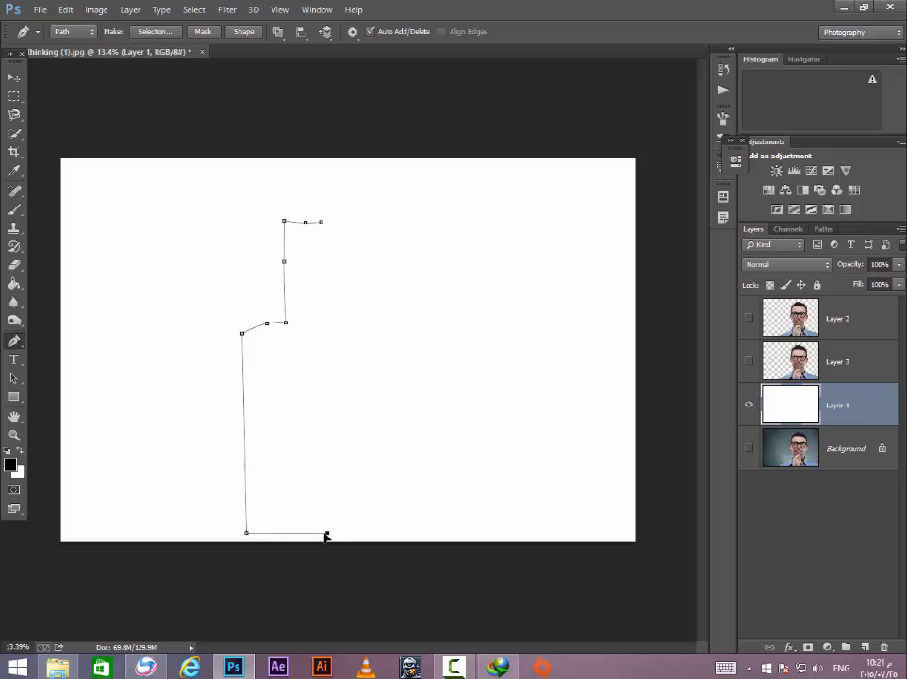
click(321, 222)
scroll(269, 330, down, 1)
scroll(311, 375, up, 2)
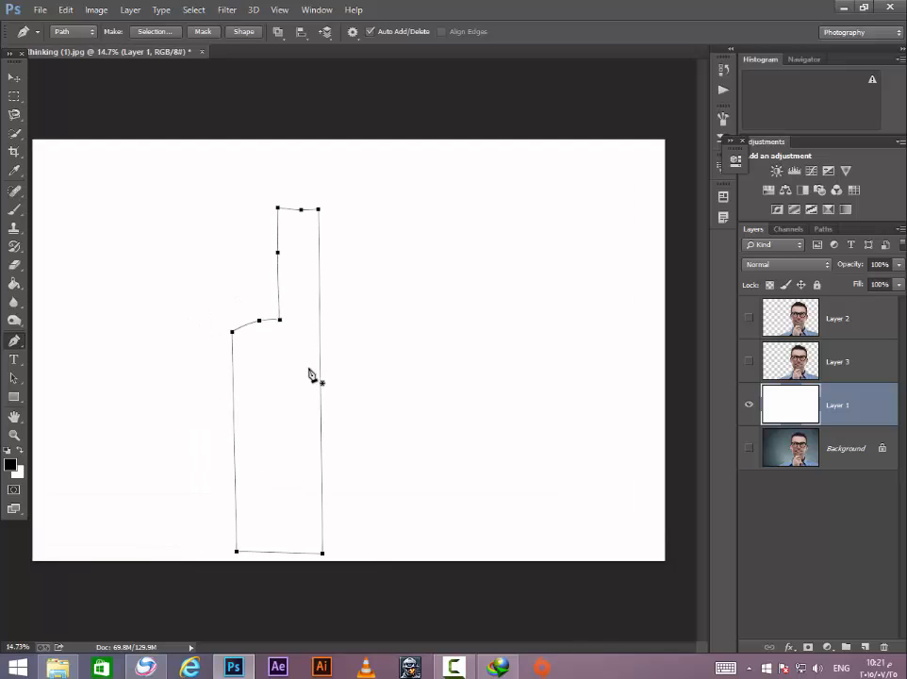
Switch to the 3D workspace and show the options for creating a new 3D object.
click(891, 33)
click(864, 61)
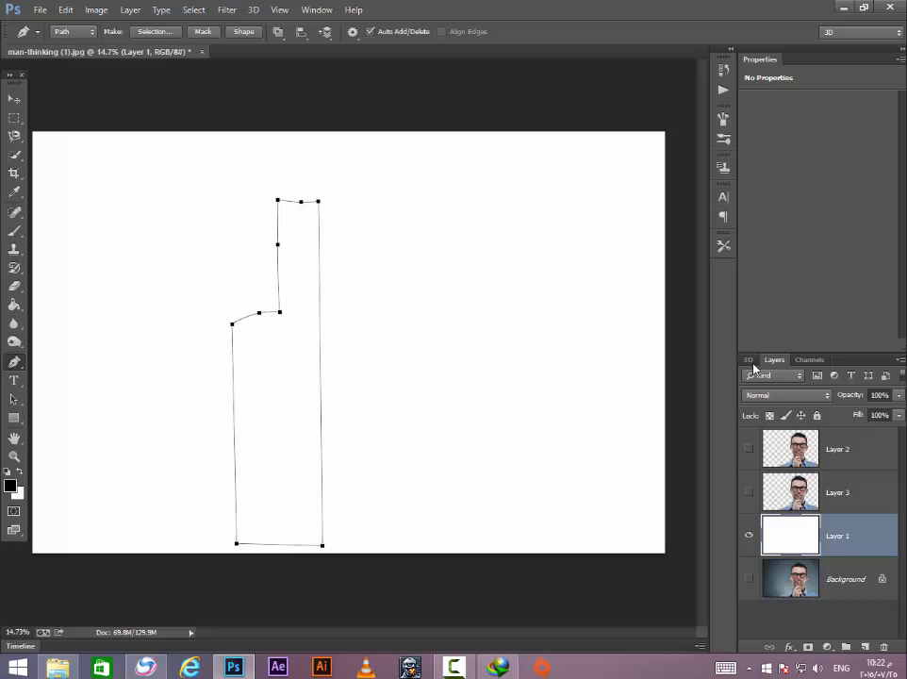
click(751, 362)
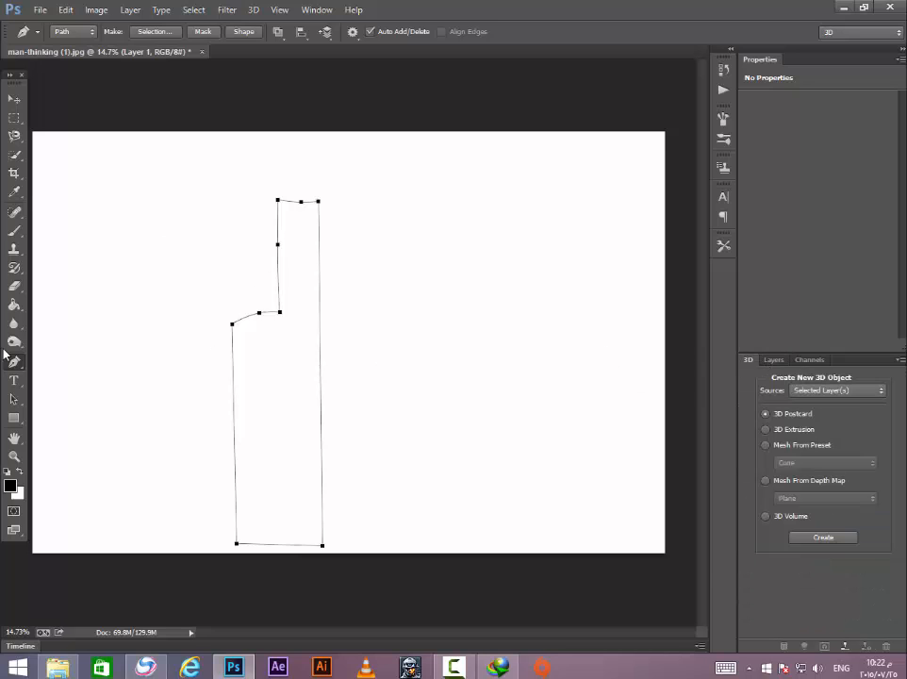
scroll(283, 339, down, 1)
scroll(283, 337, up, 1)
scroll(281, 339, up, 1)
scroll(267, 354, down, 1)
scroll(317, 343, up, 1)
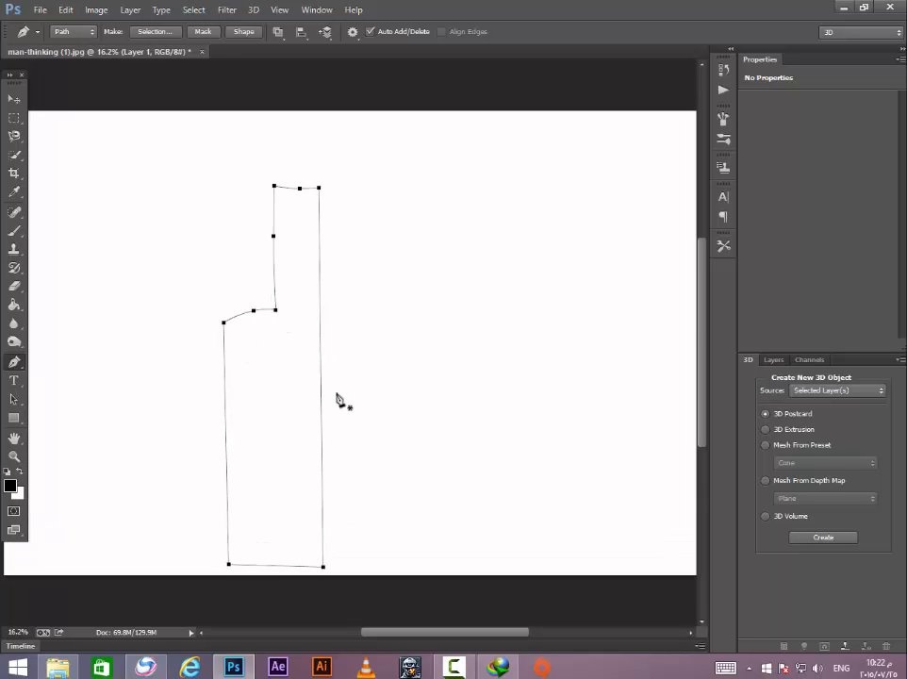
Create a 3D extrusion using the Work Path as its source.
click(791, 390)
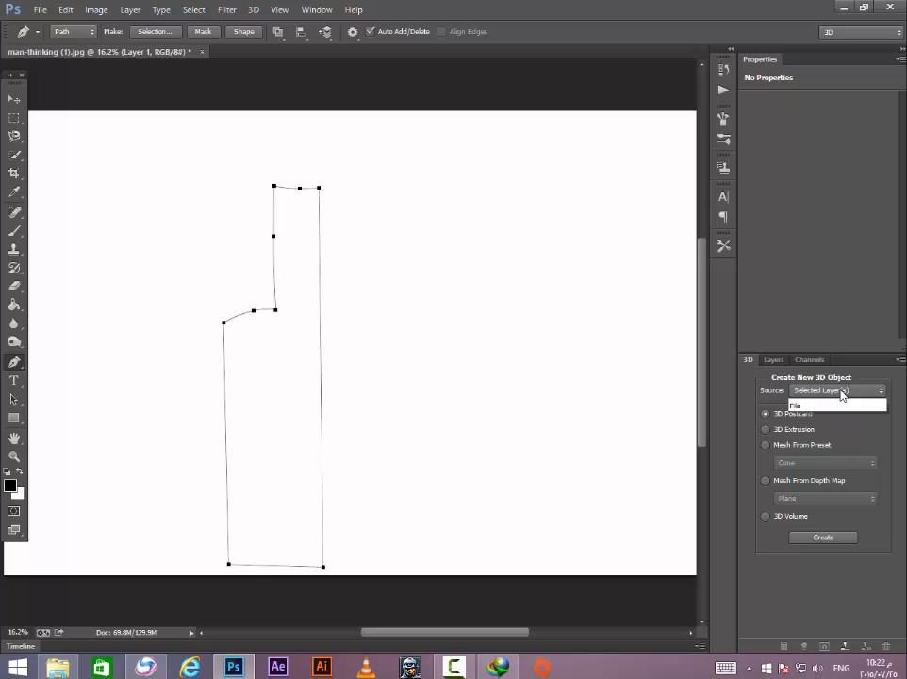
click(818, 391)
click(854, 391)
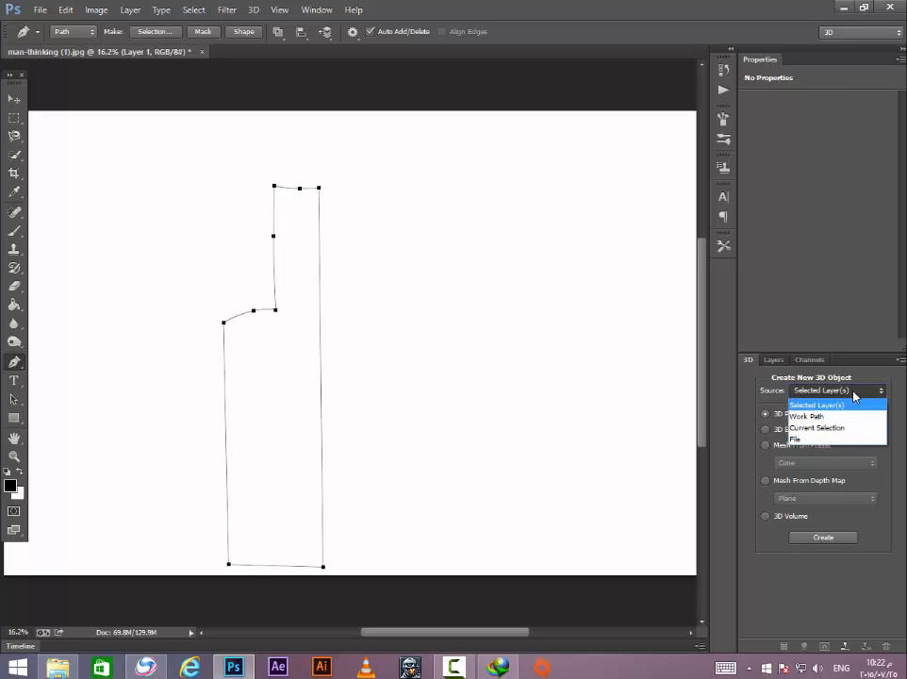
click(806, 416)
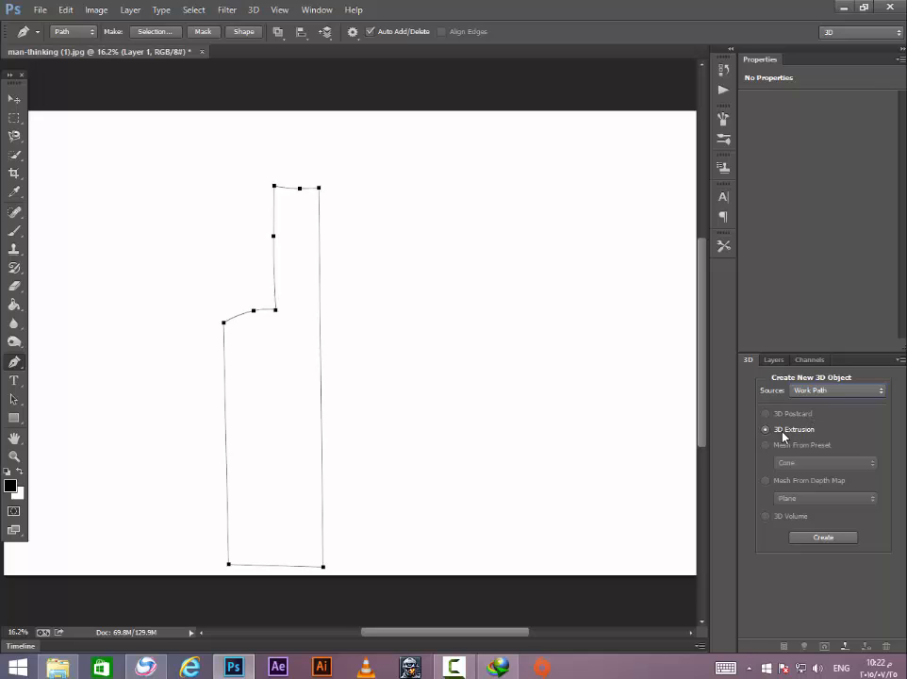
click(846, 539)
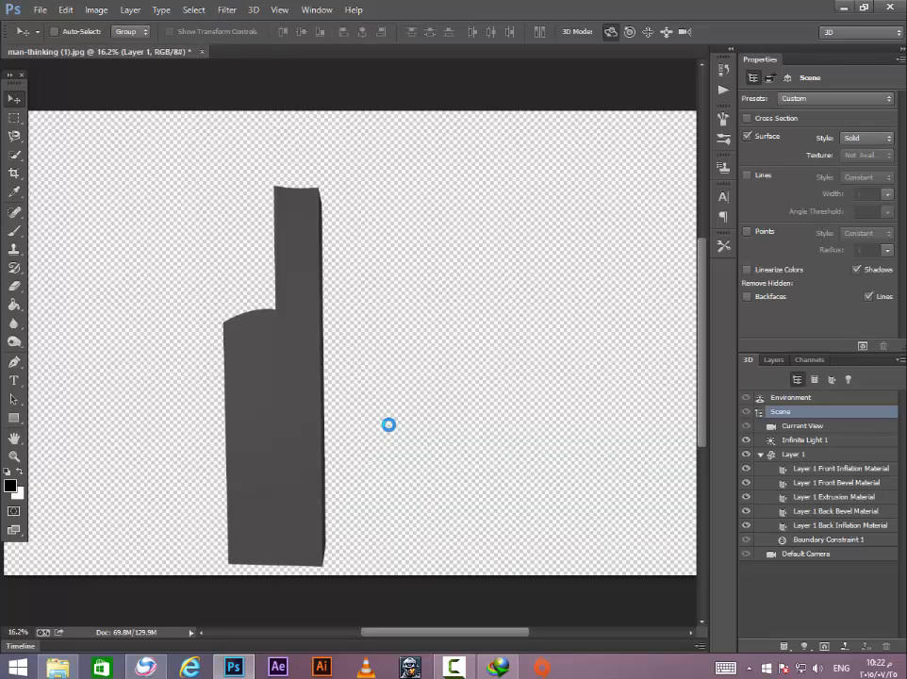
Orbit around the extruded shape and review the scene, coordinates, 3D print and Infinite Light 1 settings.
mouse_move(387, 423)
mouse_down()
mouse_move(483, 470)
mouse_move(387, 385)
mouse_move(386, 445)
mouse_move(406, 448)
mouse_move(394, 436)
mouse_up()
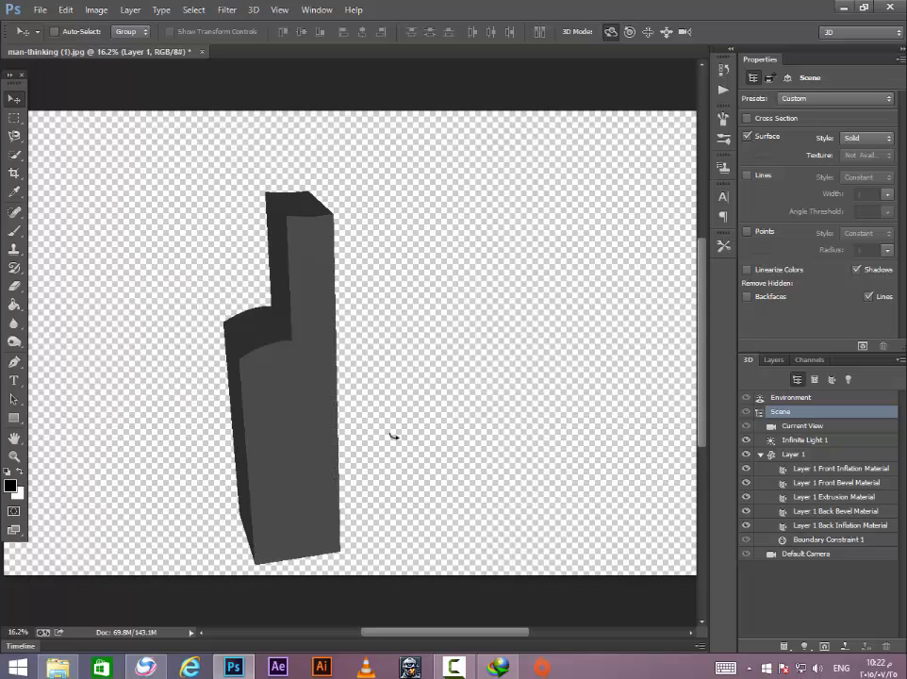
click(594, 380)
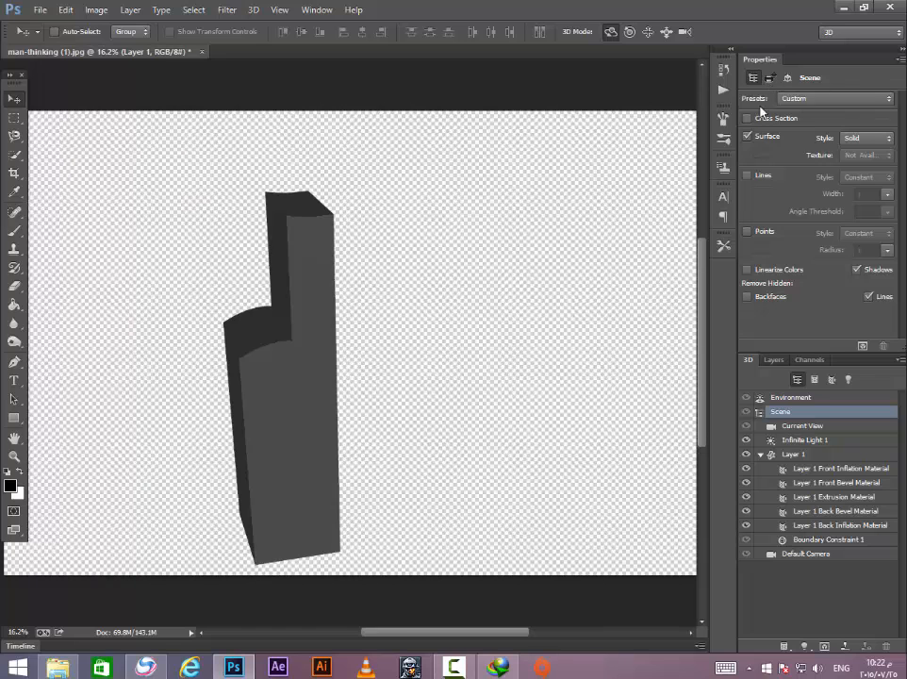
click(778, 75)
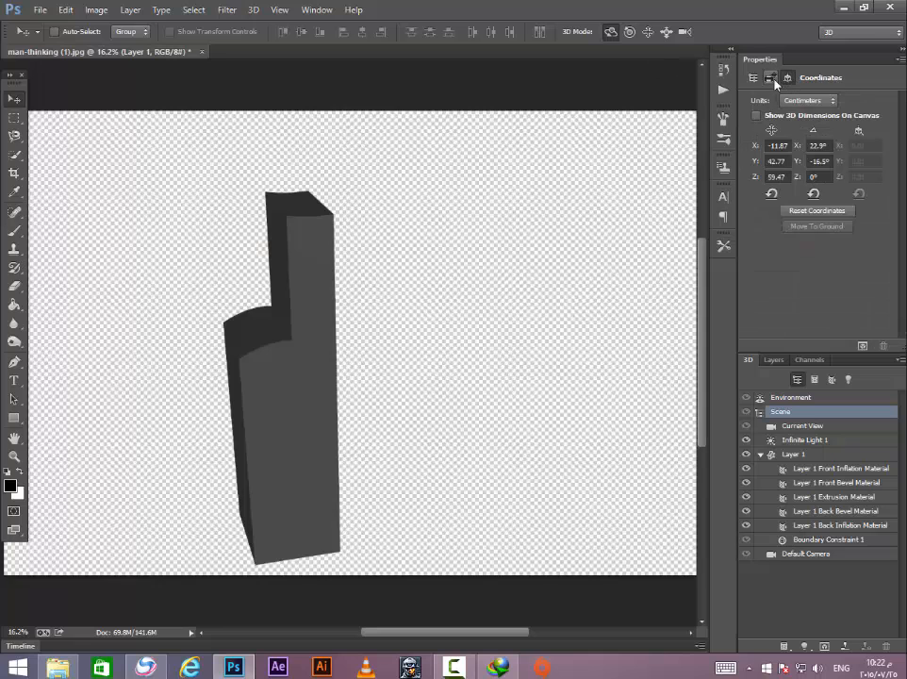
click(771, 80)
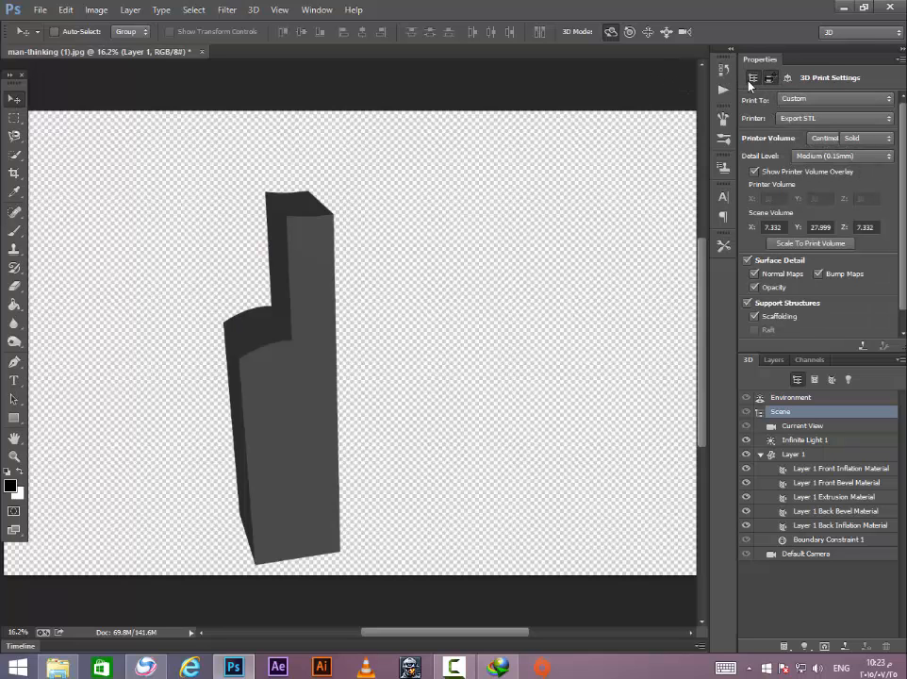
click(753, 79)
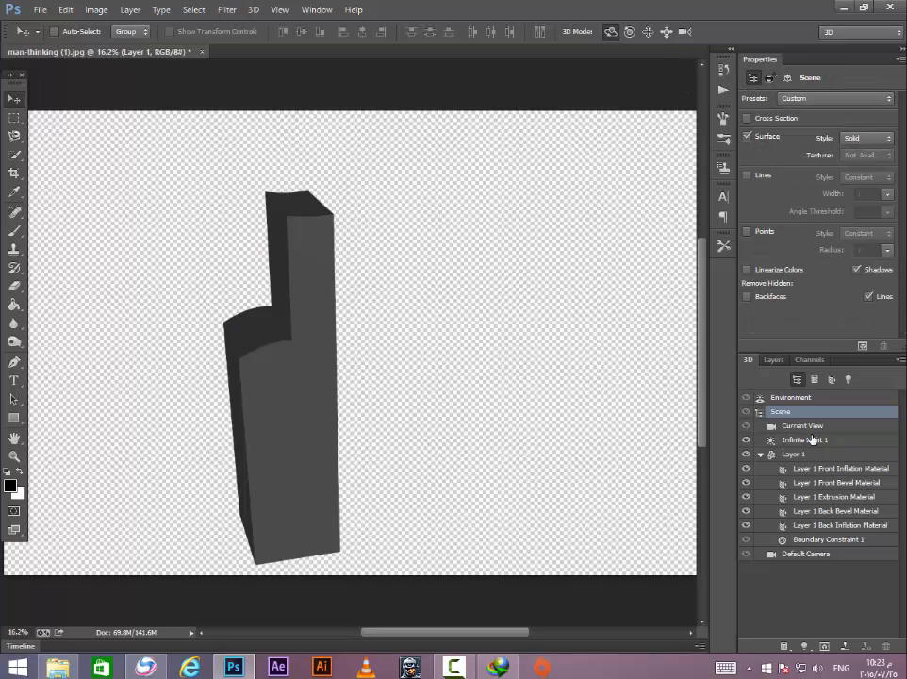
click(796, 425)
click(813, 440)
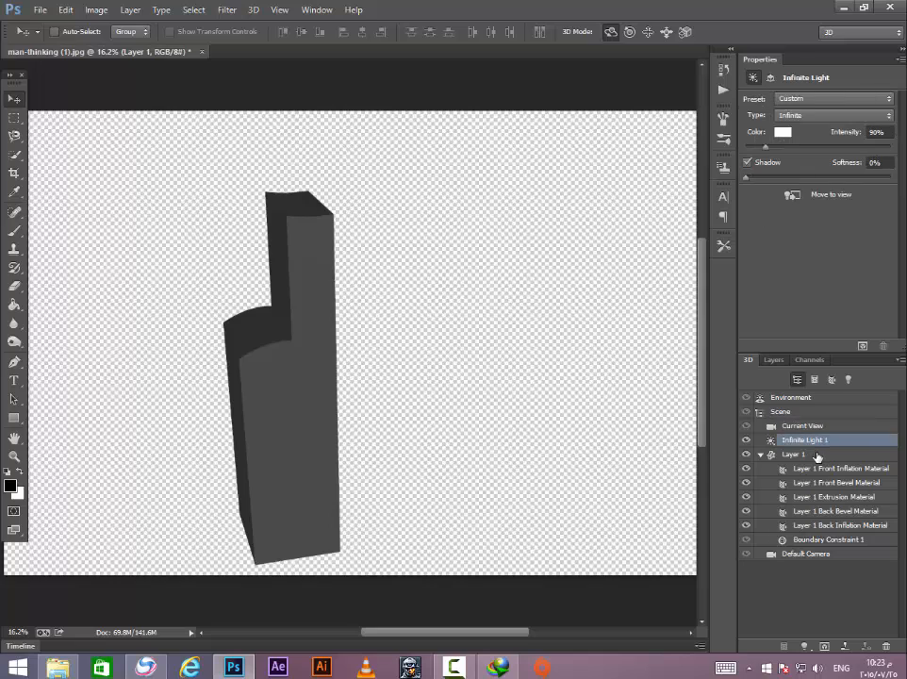
Bend the Layer 1 mesh into a round bottle with a horizontal angle of 358°.
click(816, 455)
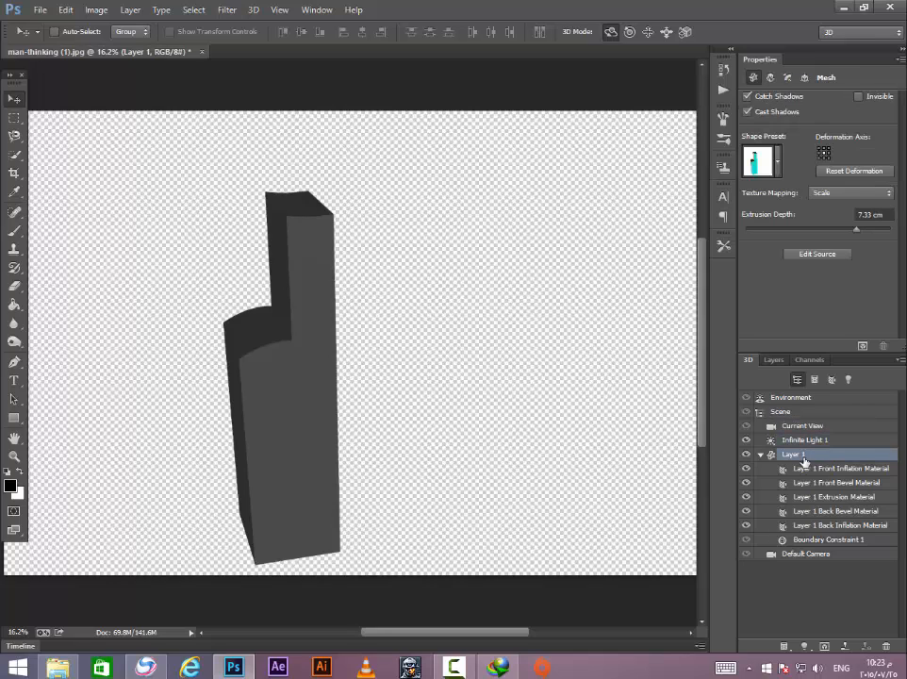
click(771, 79)
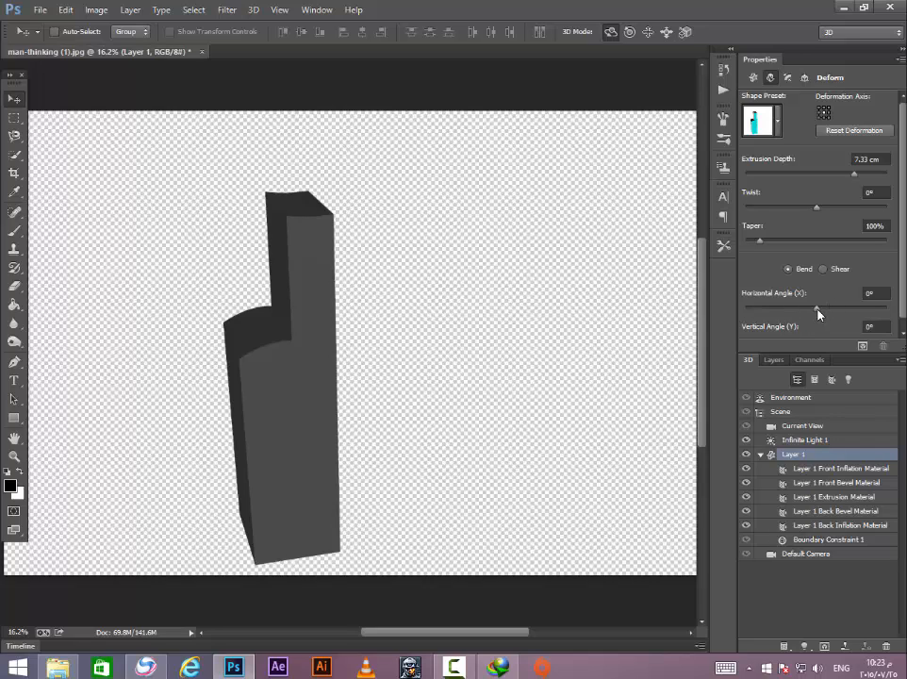
drag(819, 311, 904, 309)
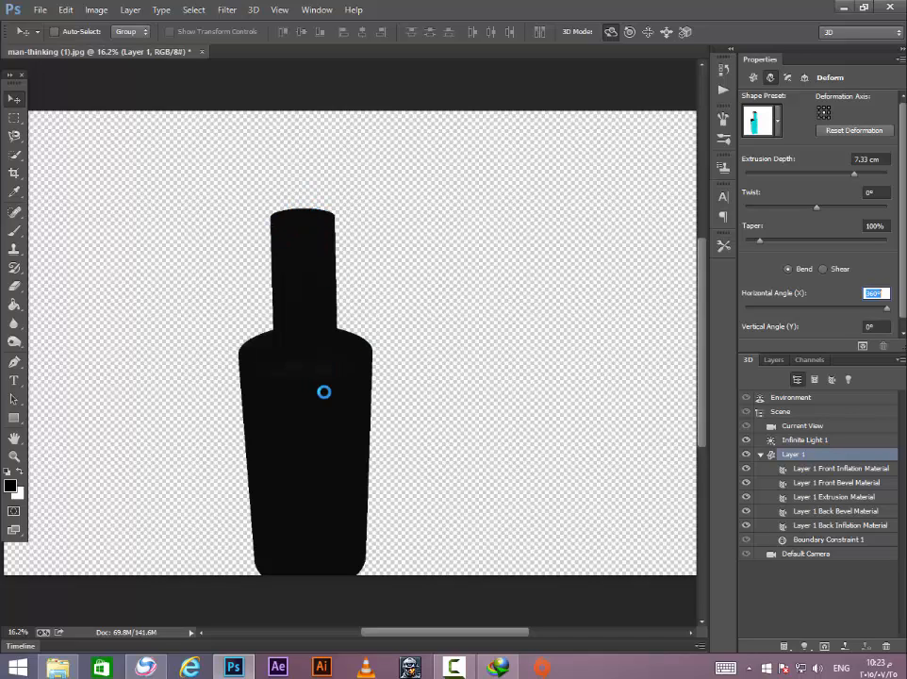
key(Down)
key(Down)
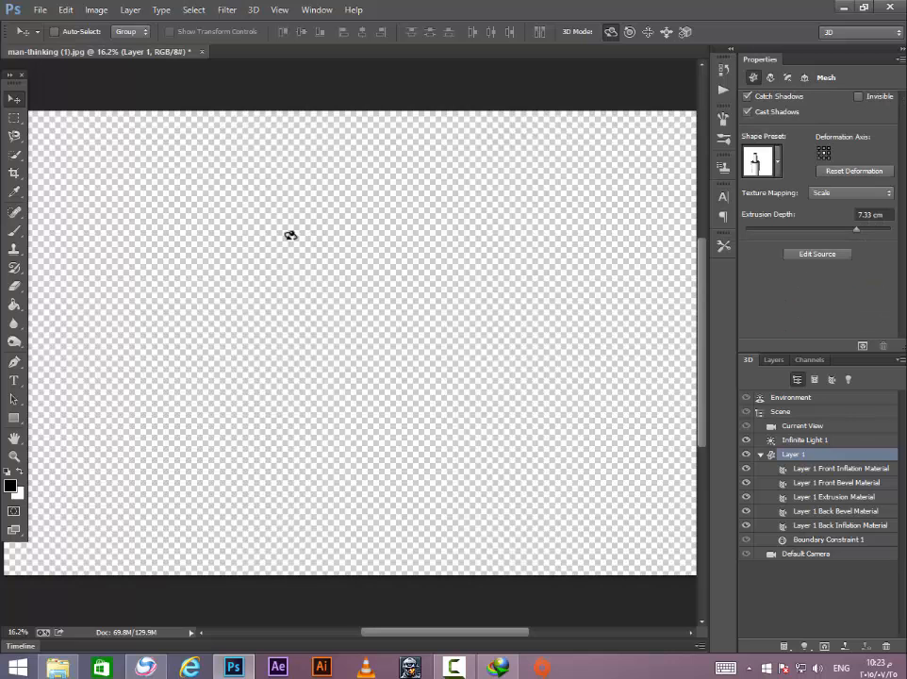
Orbit the bottle to a tilted view and examine its deform settings, light properties and mesh shape presets.
drag(399, 389, 577, 391)
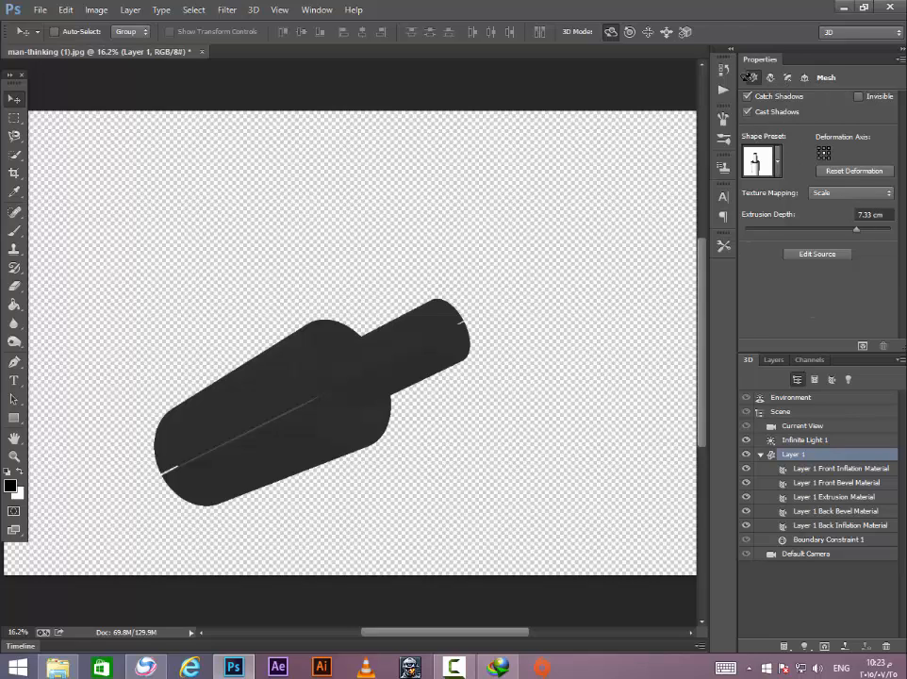
click(773, 78)
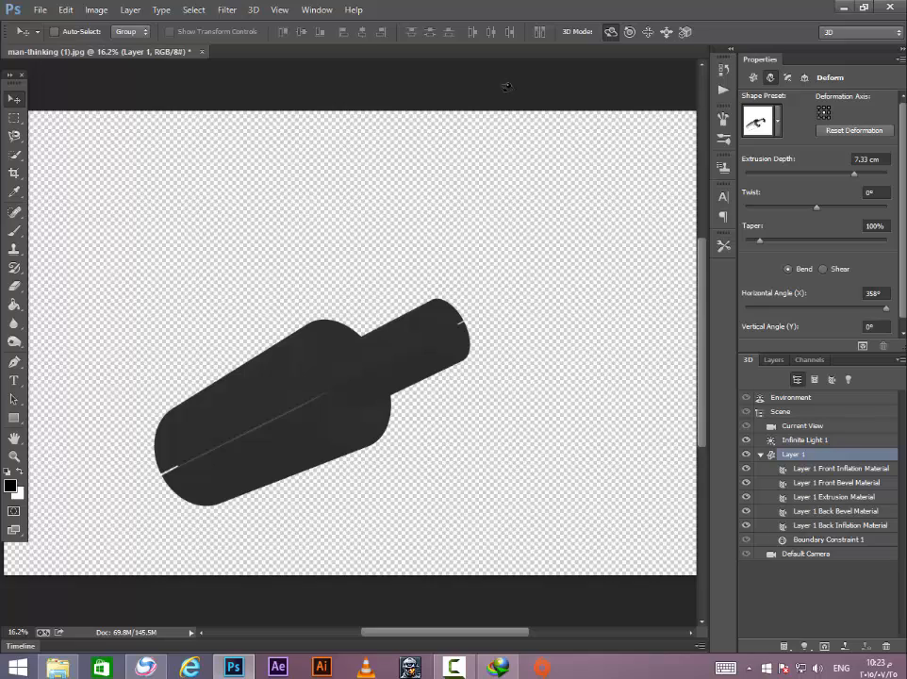
click(816, 440)
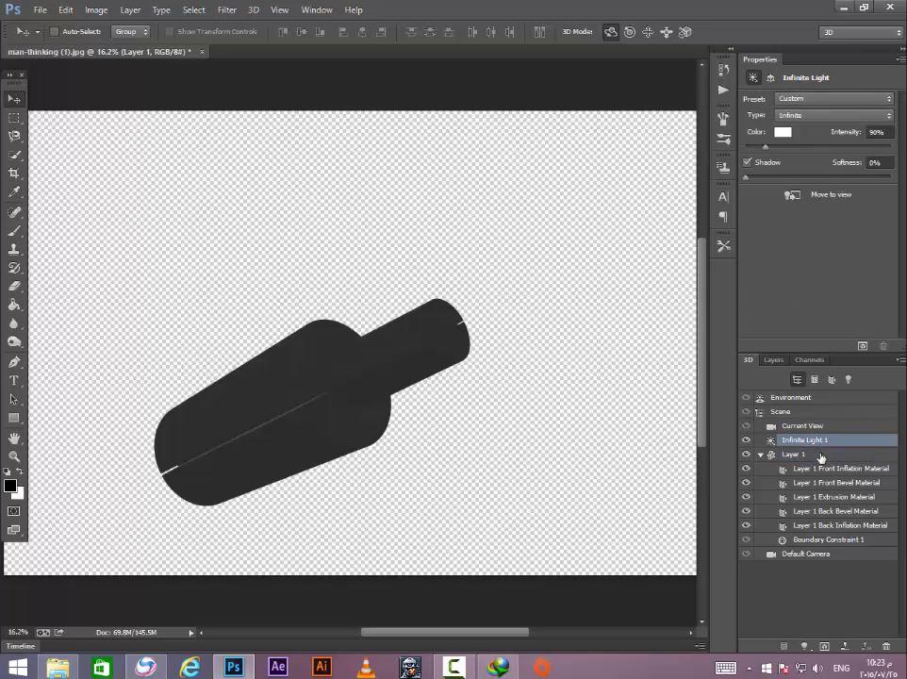
click(816, 457)
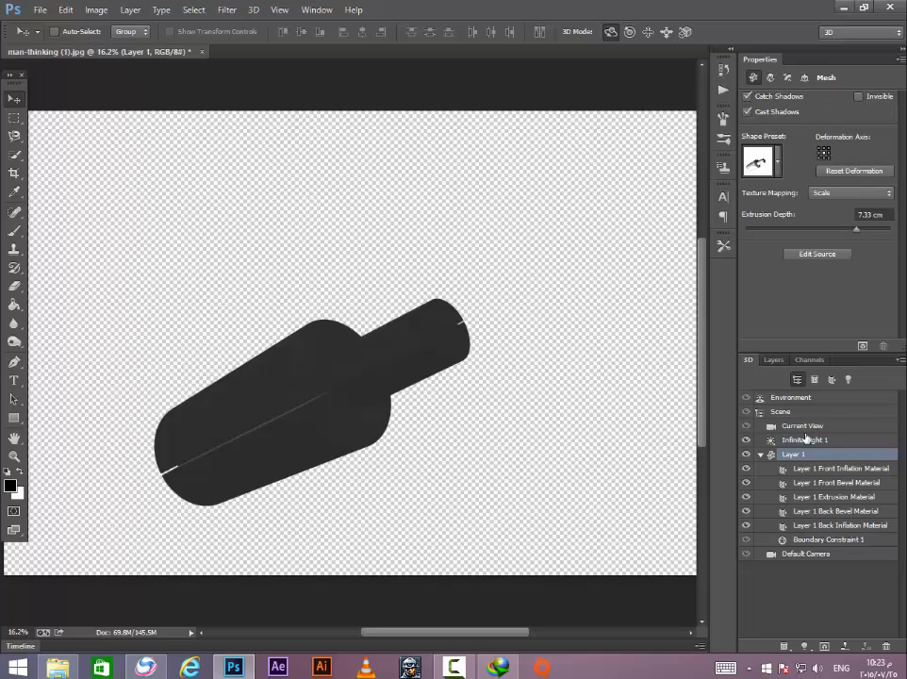
click(778, 164)
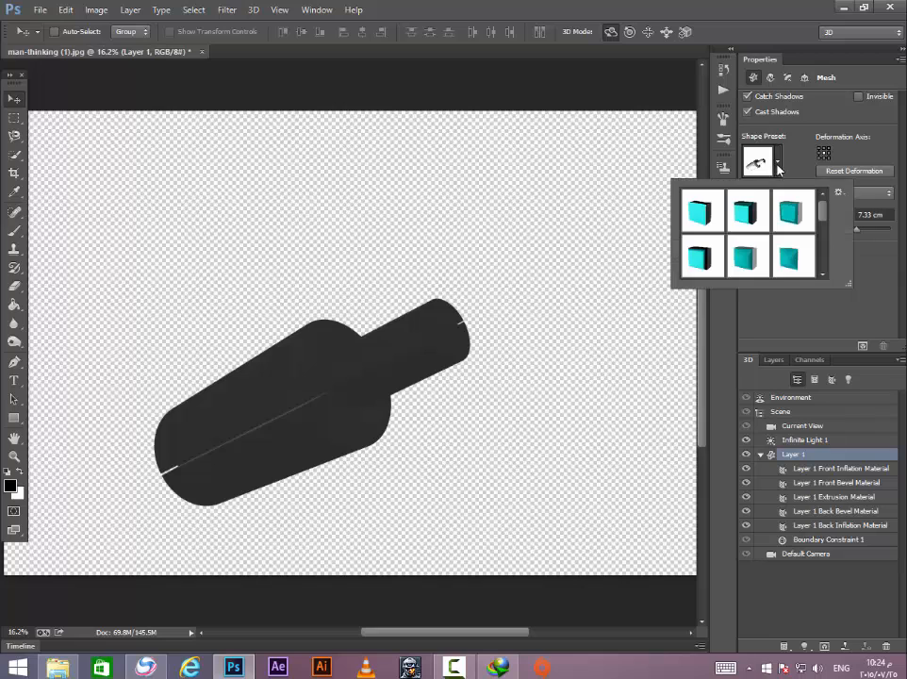
scroll(797, 154, down, 1)
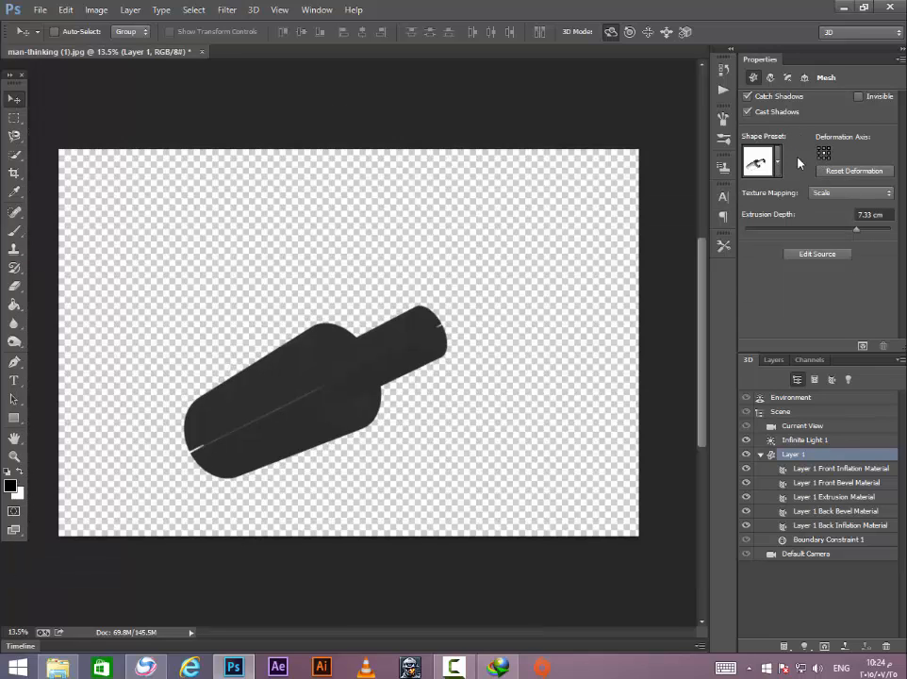
Browse the material presets for the Layer 1 Front Inflation Material and review the available 3D commands.
click(826, 469)
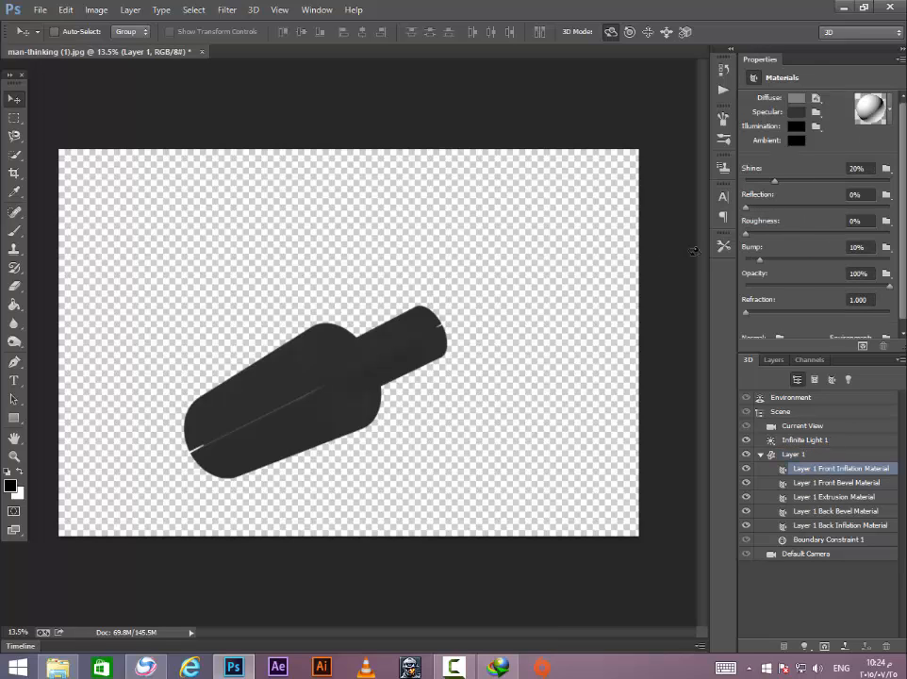
click(871, 108)
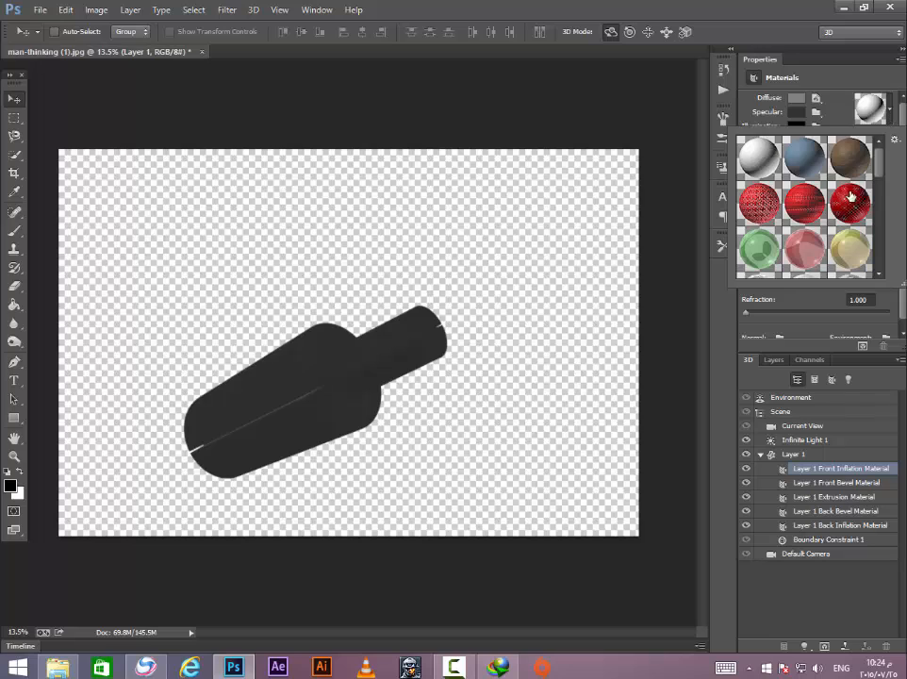
scroll(849, 213, down, 1)
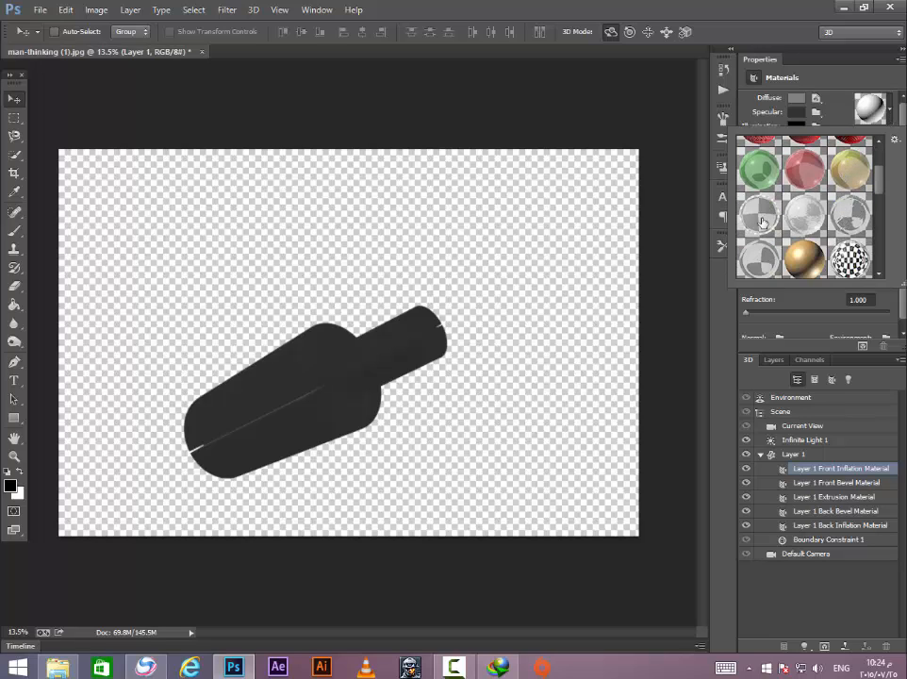
click(254, 13)
click(255, 13)
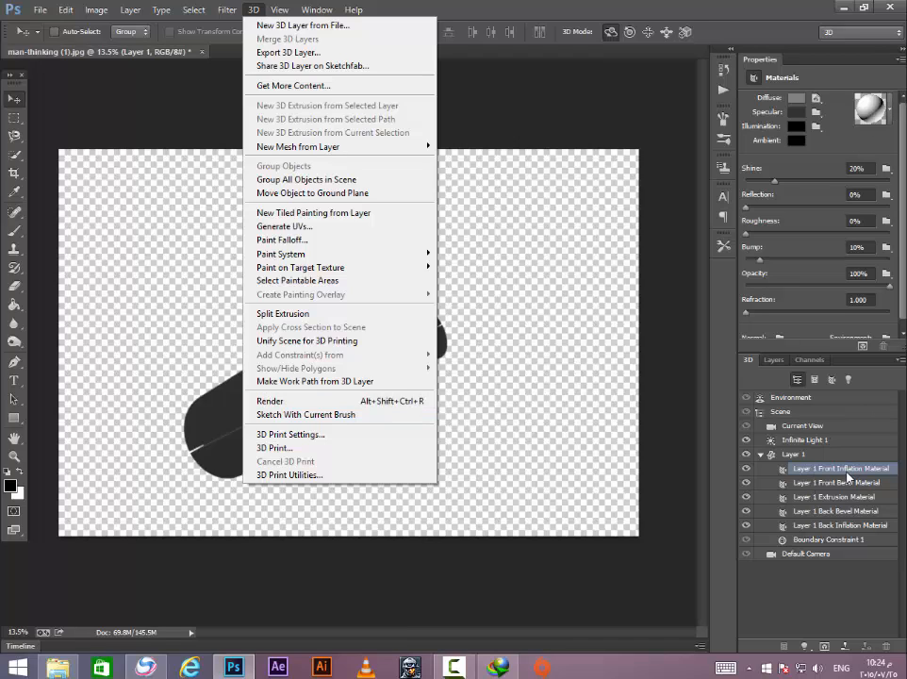
click(894, 124)
click(889, 107)
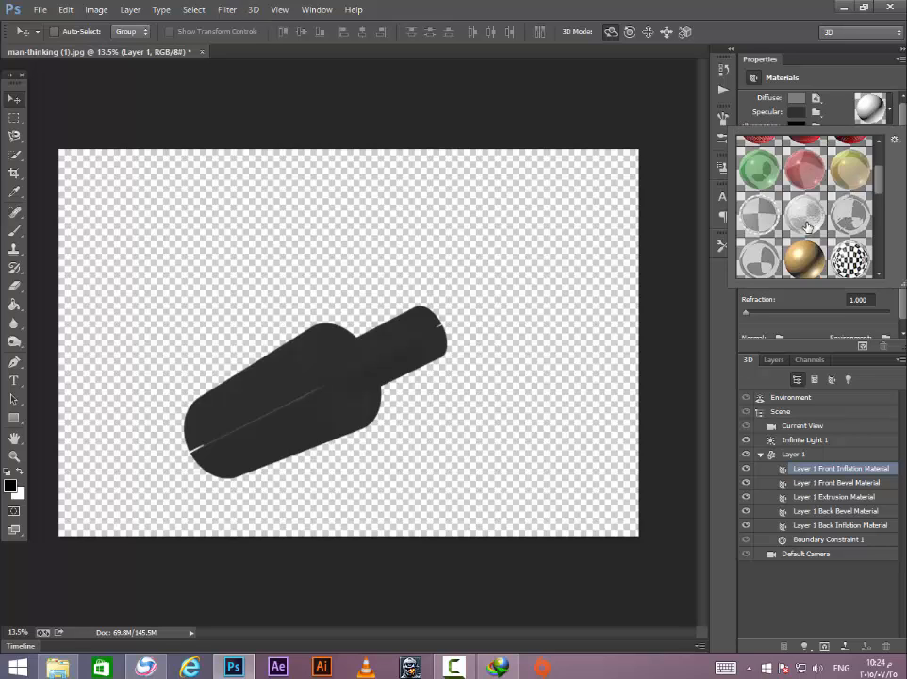
scroll(812, 228, up, 2)
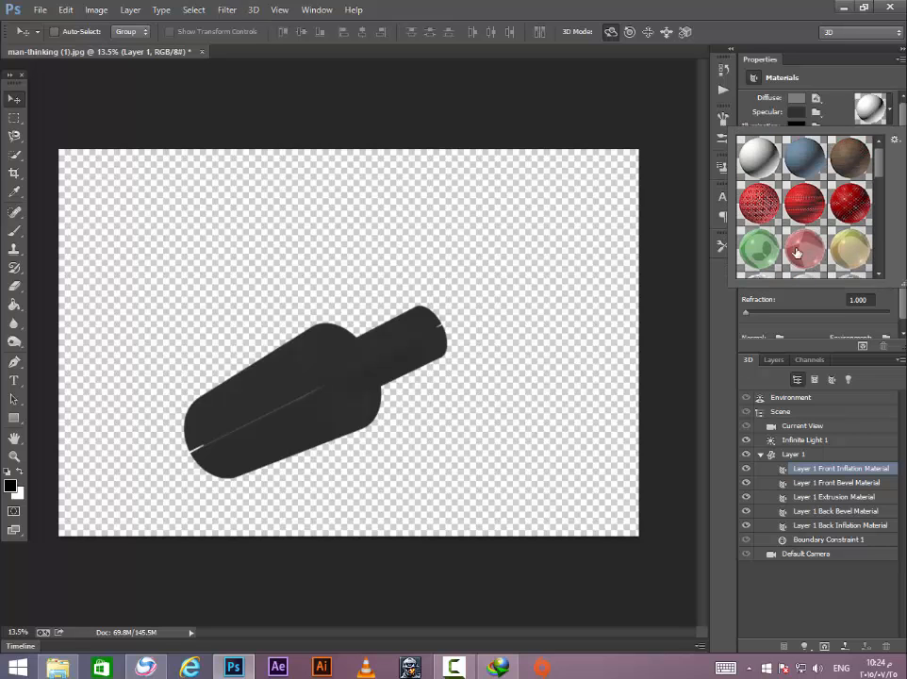
scroll(818, 238, down, 1)
scroll(789, 234, down, 2)
scroll(643, 187, down, 2)
scroll(524, 205, up, 2)
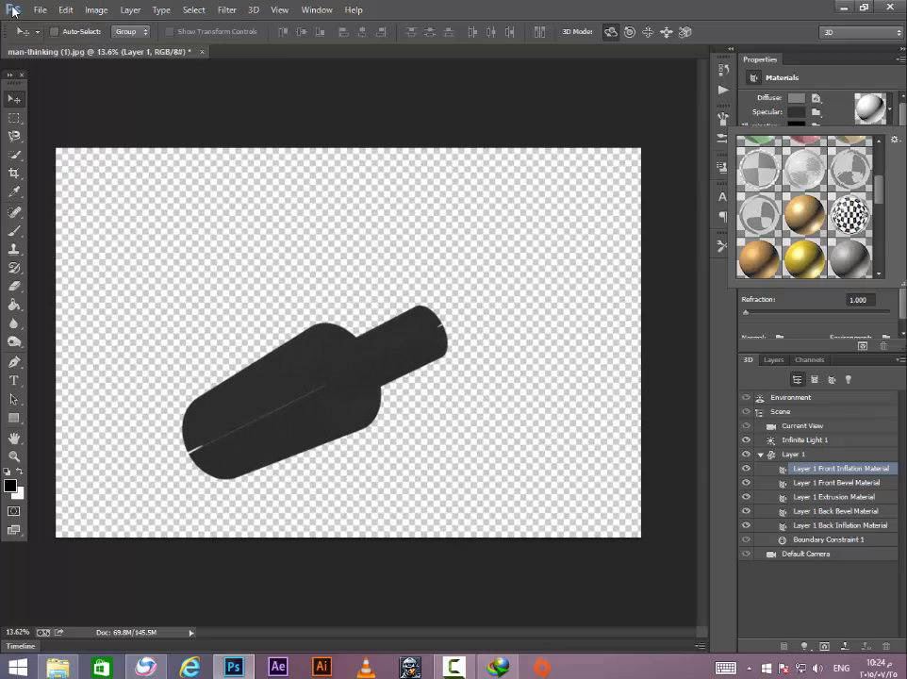
Return from the front inflation material to the bottle's Layer 1 mesh by selecting the bottle on the canvas.
click(252, 11)
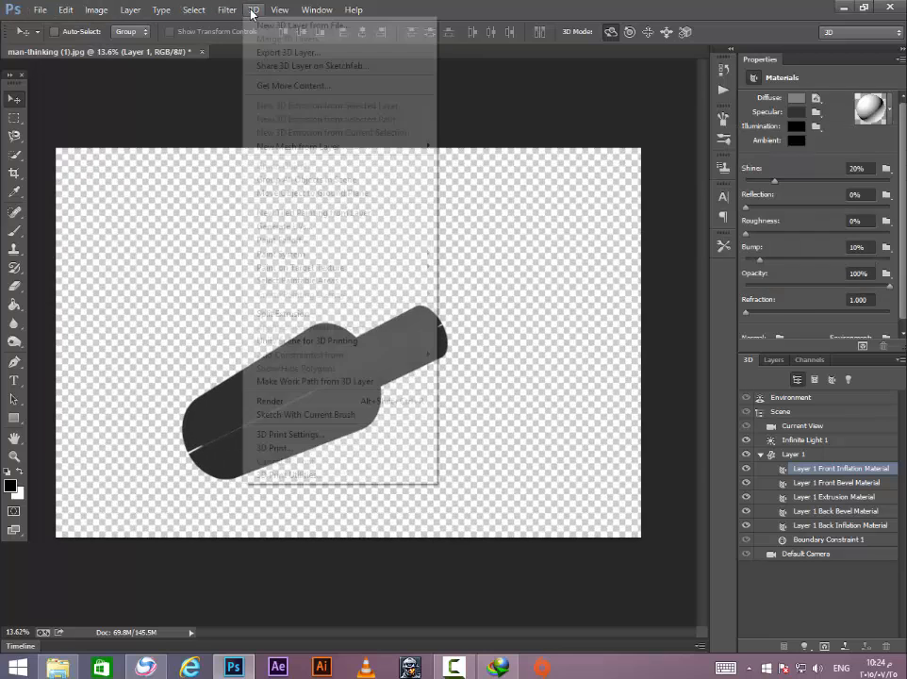
click(499, 347)
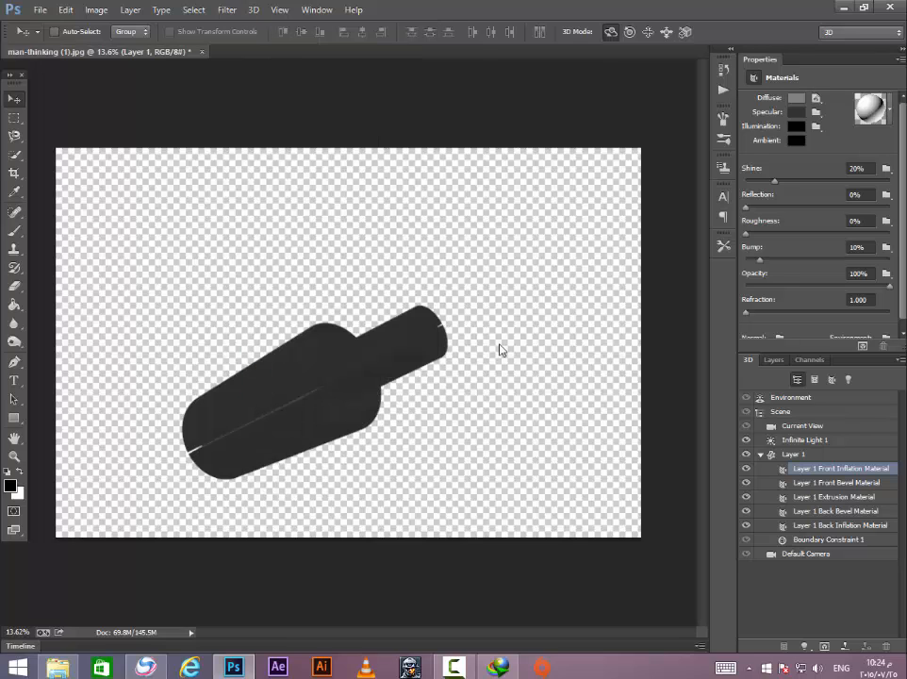
click(339, 364)
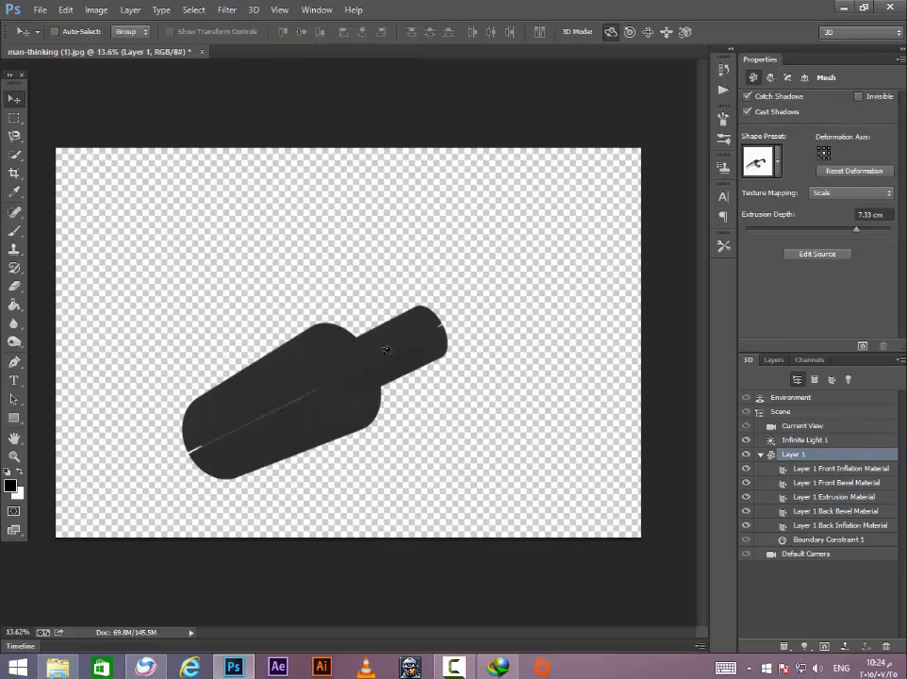